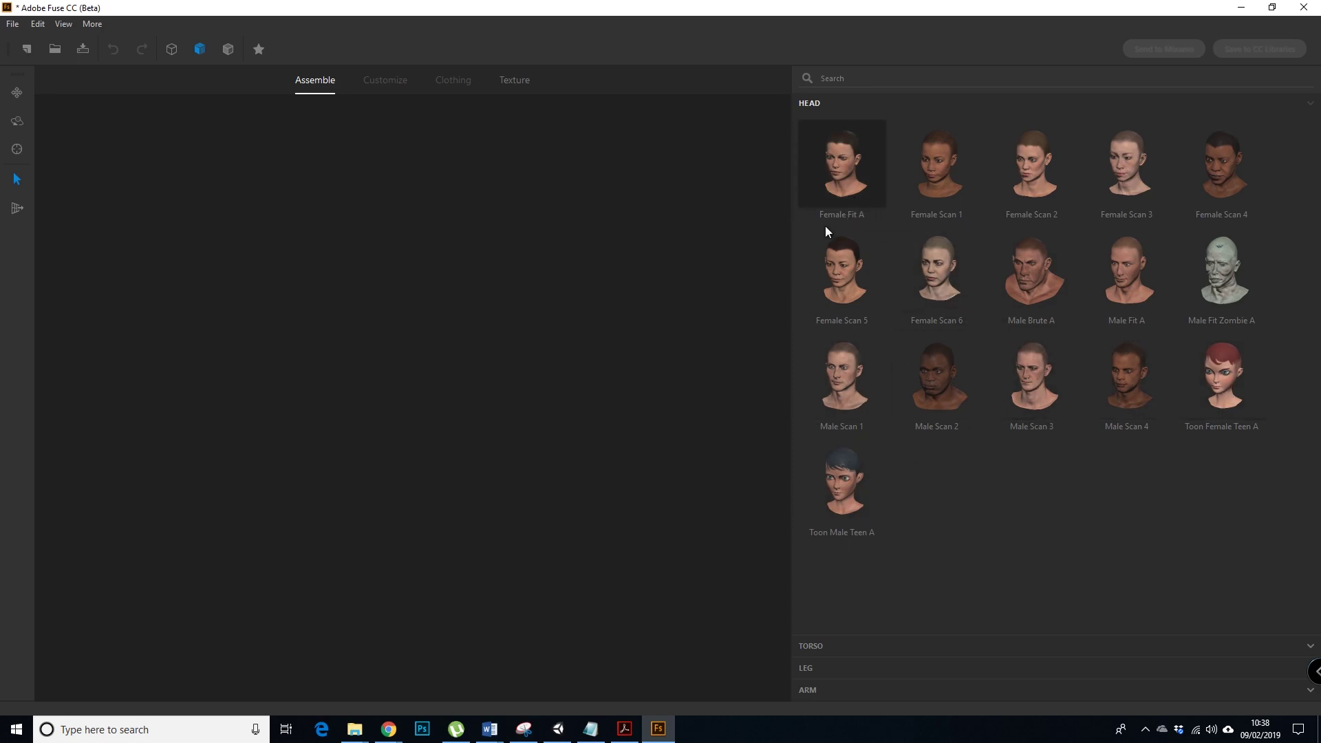
Step: Add the Female Fit A head to the empty model
{"action": "left_click", "coordinate": [841, 184]}
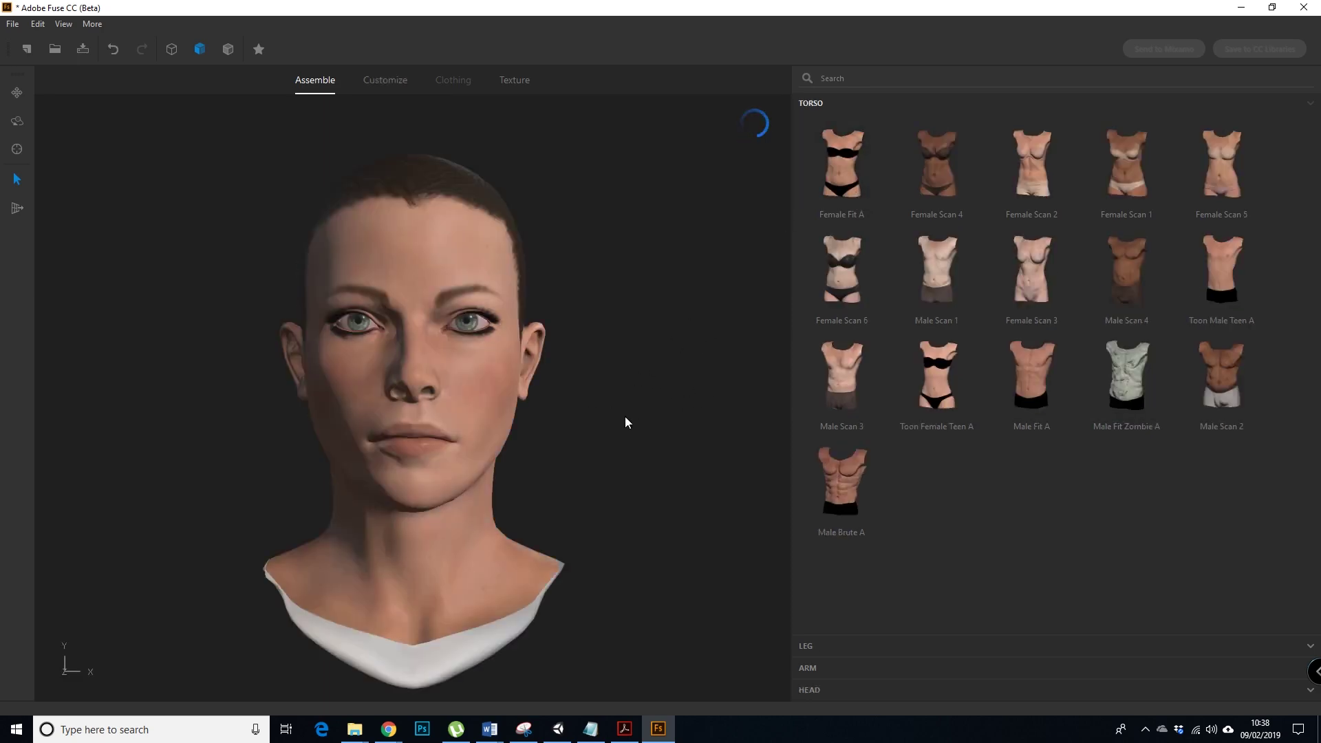
Step: Orbit the view around the head, new torso and fully assembled Female Fit A body
{"action": "left_click_drag", "start_coordinate": [625, 415], "coordinate": [572, 489]}
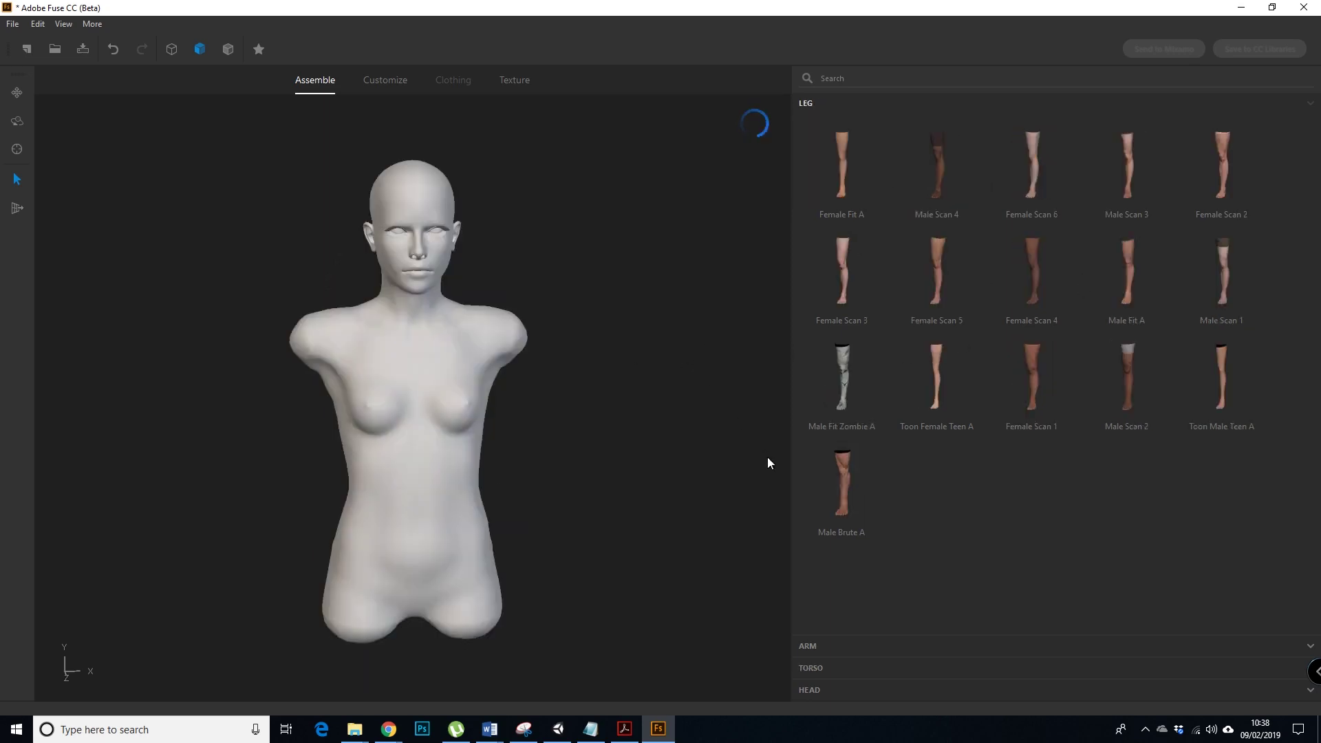
{"action": "left_click_drag", "start_coordinate": [625, 487], "coordinate": [666, 490]}
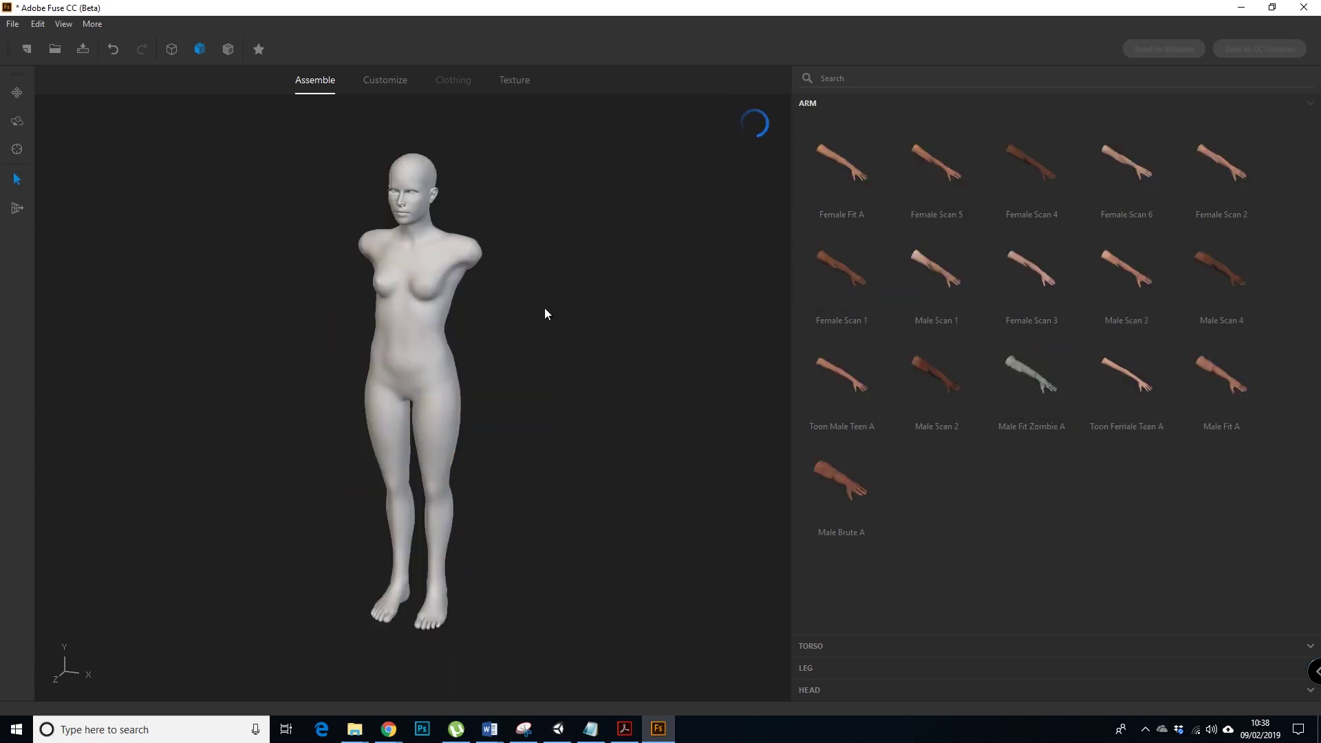
{"action": "left_click_drag", "start_coordinate": [651, 261], "coordinate": [658, 312]}
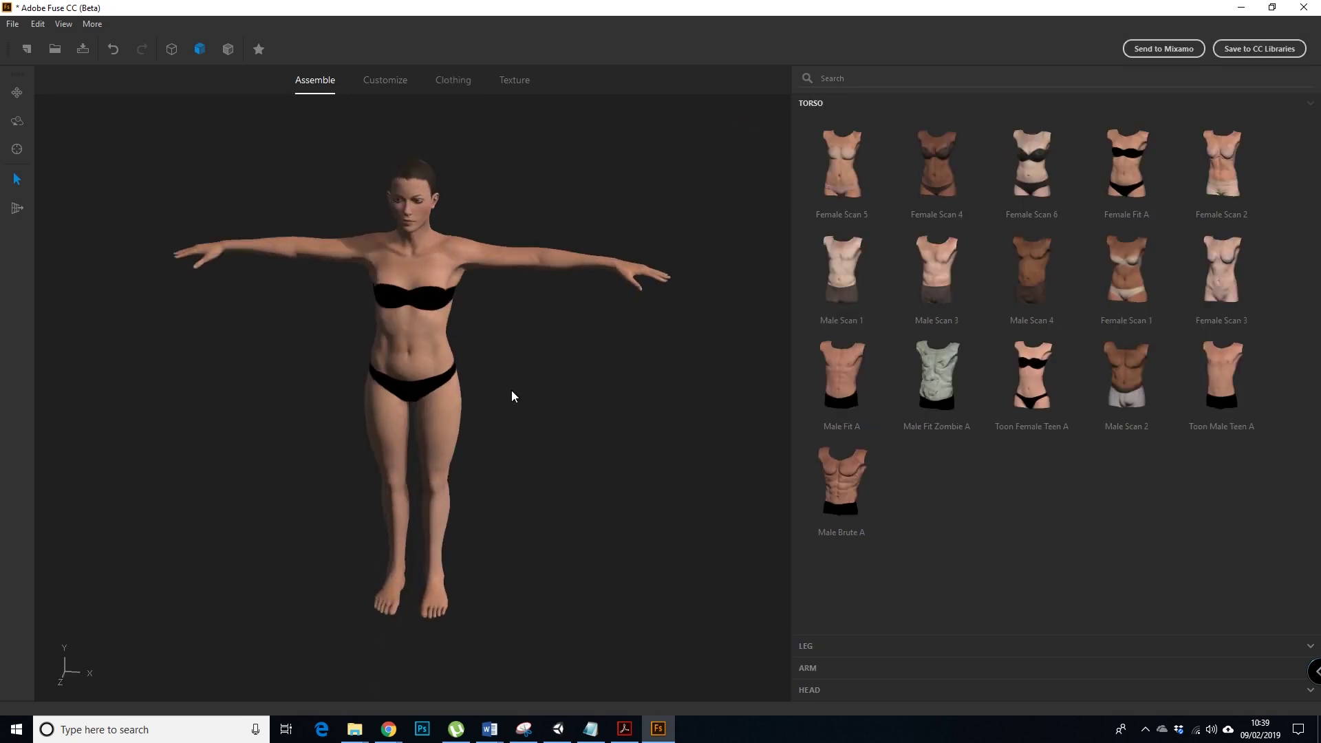
Step: Make the character's biceps bigger with the Bicep Small / Big slider
{"action": "left_click", "coordinate": [389, 84]}
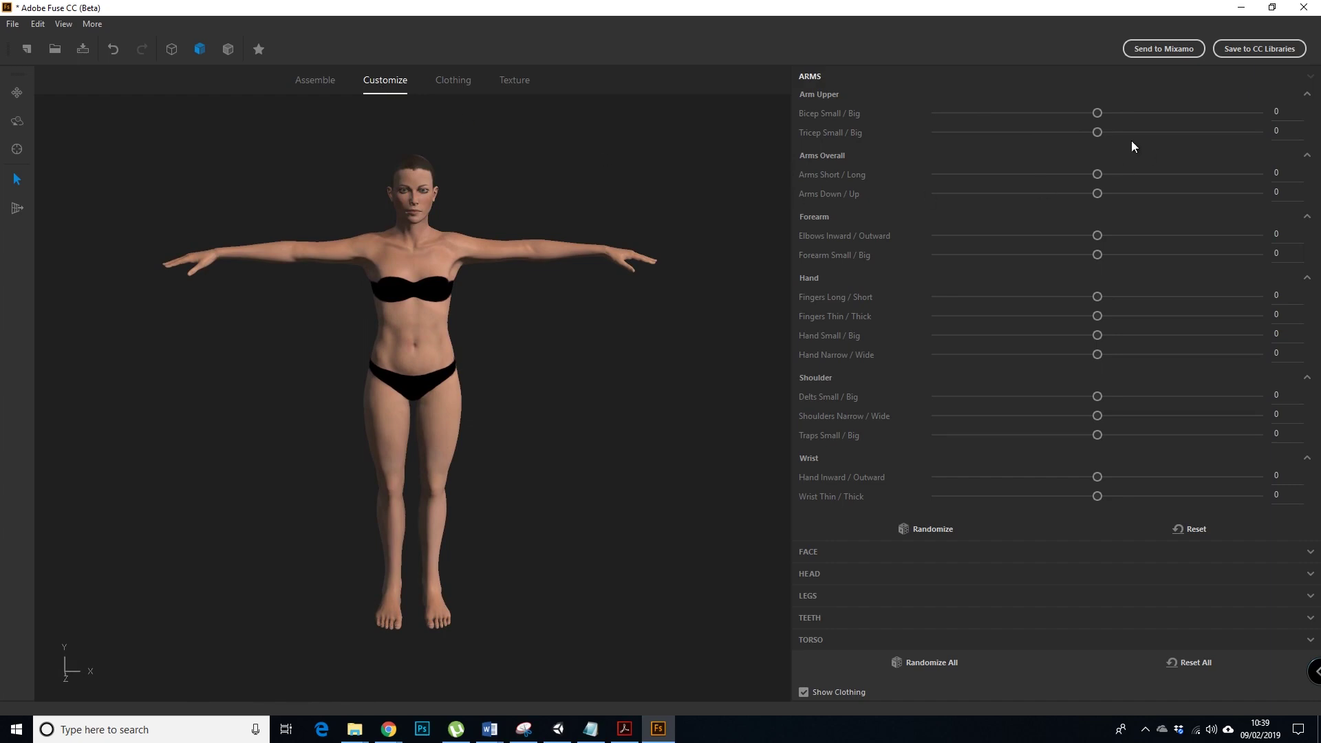
{"action": "mouse_move", "coordinate": [1097, 115]}
{"action": "left_mouse_down"}
{"action": "mouse_move", "coordinate": [1212, 113]}
{"action": "mouse_move", "coordinate": [1032, 111]}
{"action": "mouse_move", "coordinate": [1309, 116]}
{"action": "mouse_move", "coordinate": [1021, 110]}
{"action": "mouse_move", "coordinate": [1257, 110]}
{"action": "mouse_move", "coordinate": [1100, 112]}
{"action": "left_mouse_up"}
{"action": "scroll", "coordinate": [460, 209], "scroll_direction": "up", "scroll_amount": 3}
{"action": "scroll", "coordinate": [534, 279], "scroll_direction": "down", "scroll_amount": 3}
{"action": "left_click_drag", "start_coordinate": [534, 279], "coordinate": [442, 194]}
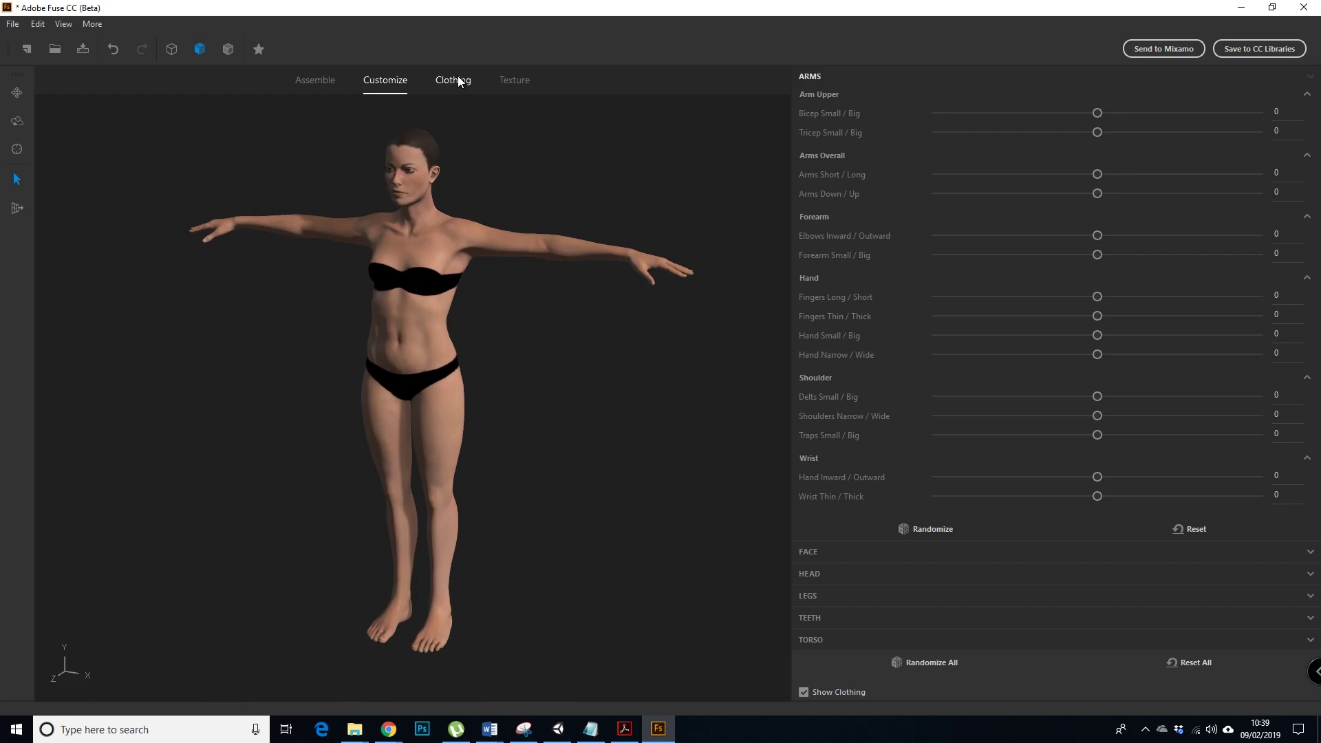
Step: Return to Assemble, reorient the model frontally, and bring up the Clothing tops catalogue
{"action": "left_click", "coordinate": [316, 90]}
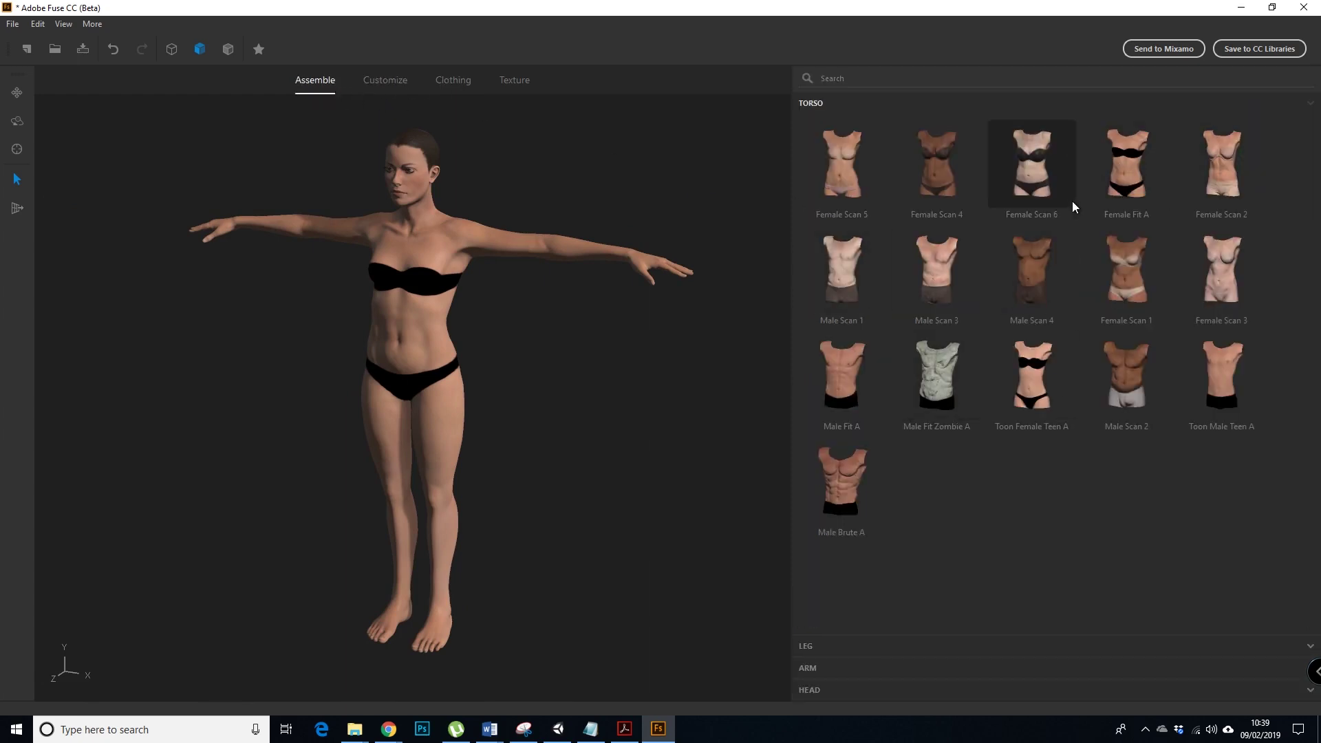
{"action": "left_click_drag", "start_coordinate": [603, 387], "coordinate": [654, 364]}
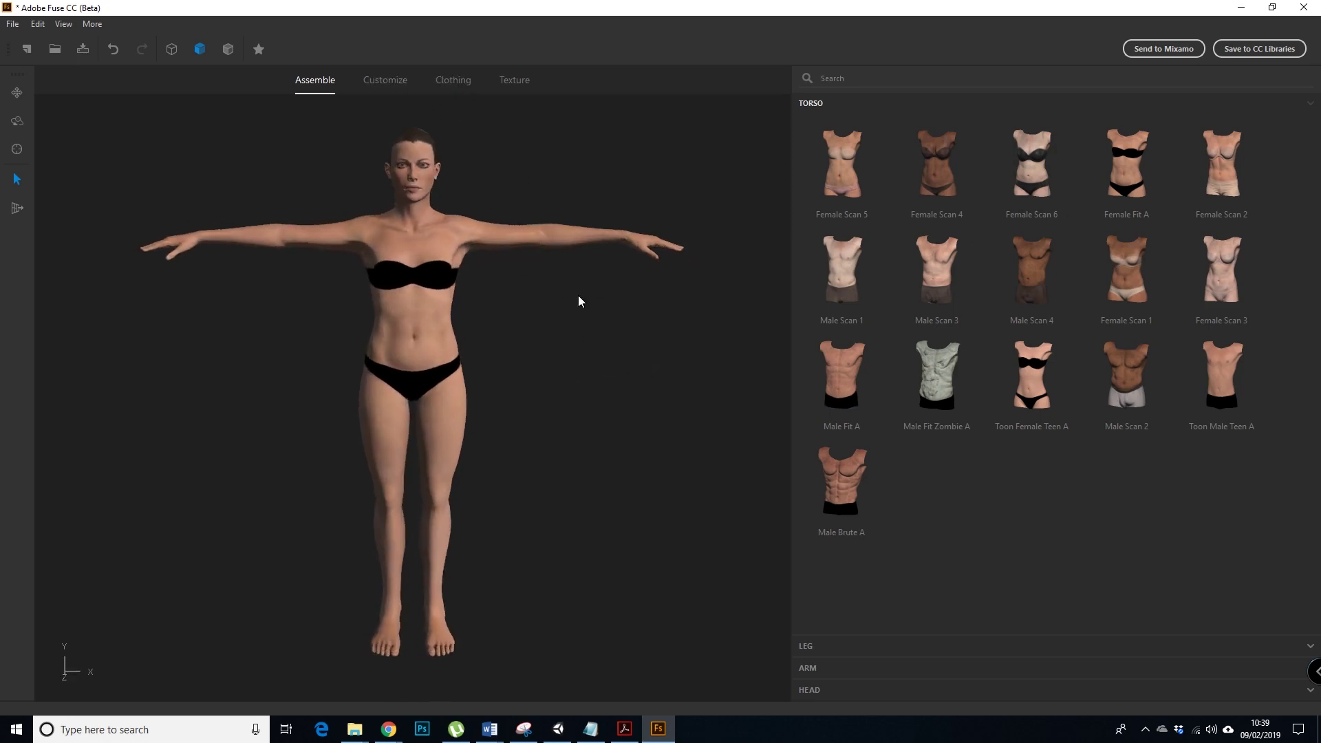
{"action": "left_click_drag", "start_coordinate": [578, 295], "coordinate": [571, 332]}
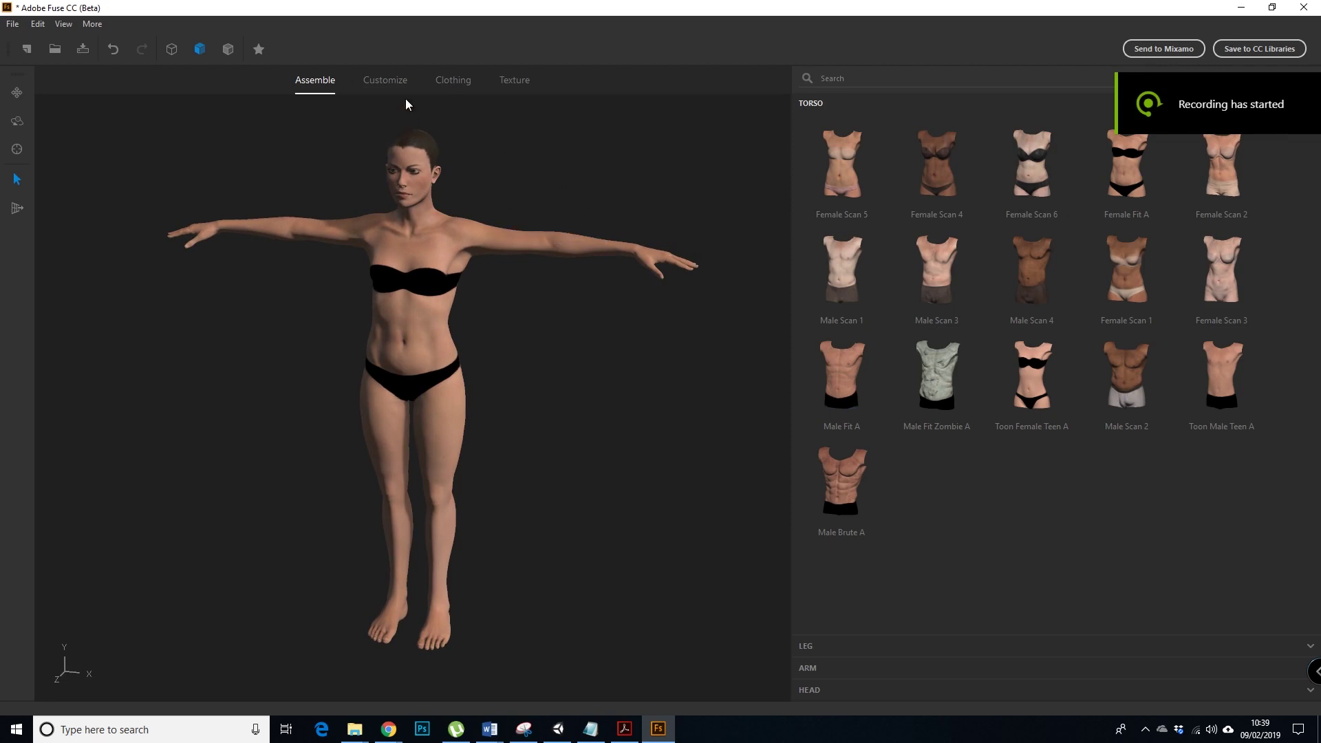
{"action": "left_click", "coordinate": [452, 80]}
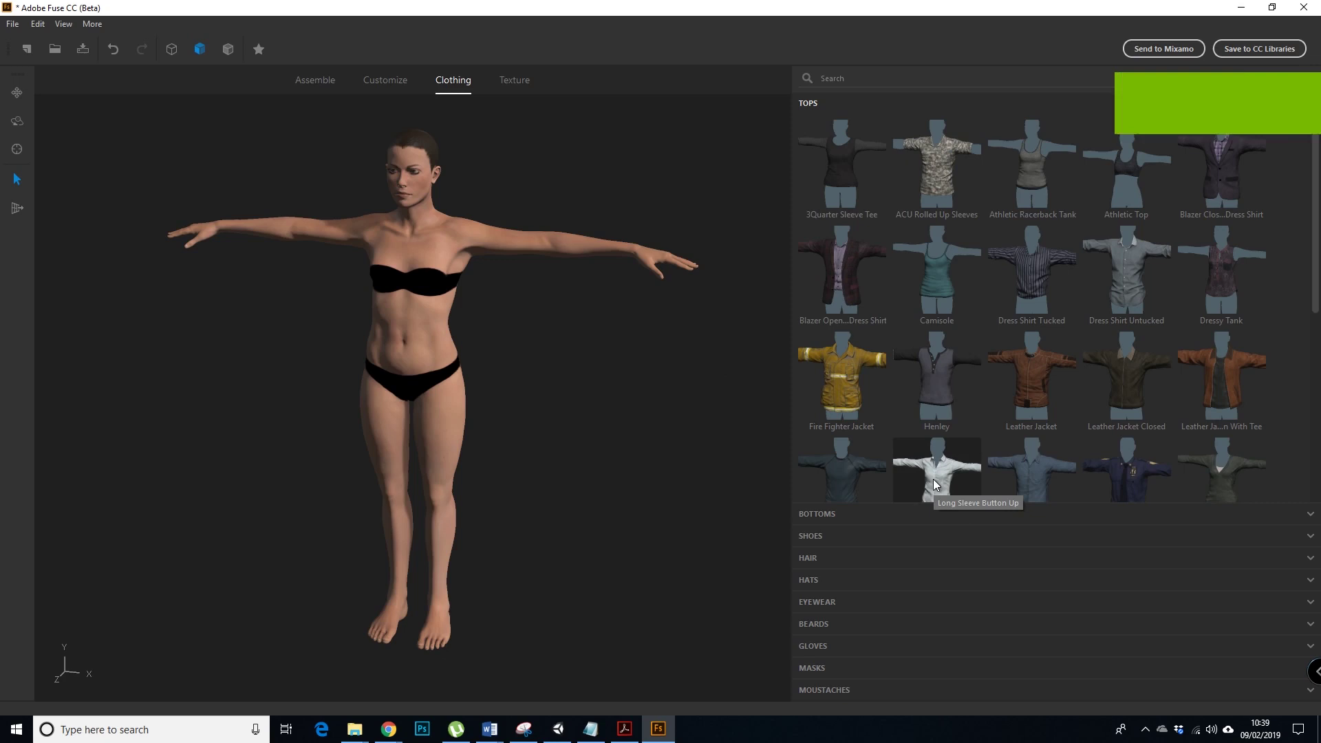
Step: Try the Relaxed Tee from the TOPS grid and turn the character to inspect the outfit
{"action": "scroll", "coordinate": [1175, 453], "scroll_direction": "down", "scroll_amount": 5}
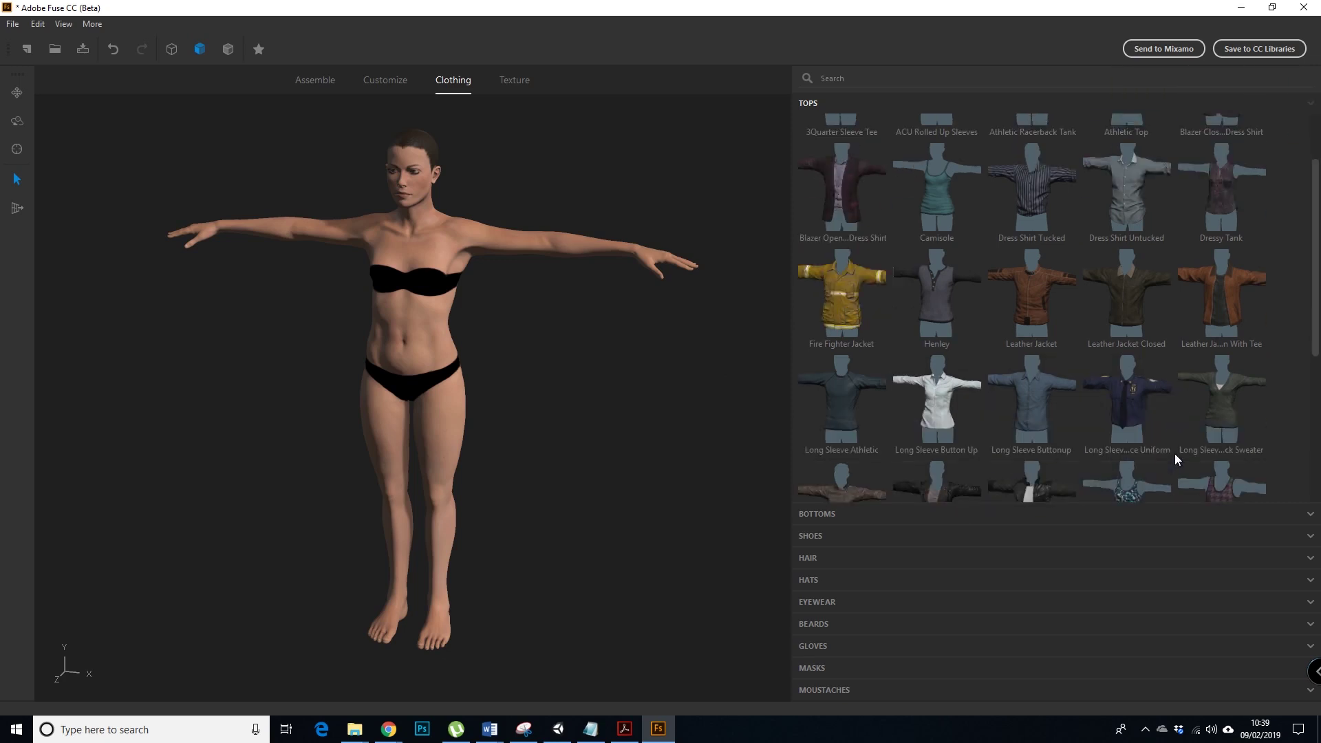
{"action": "scroll", "coordinate": [1176, 455], "scroll_direction": "down", "scroll_amount": 1}
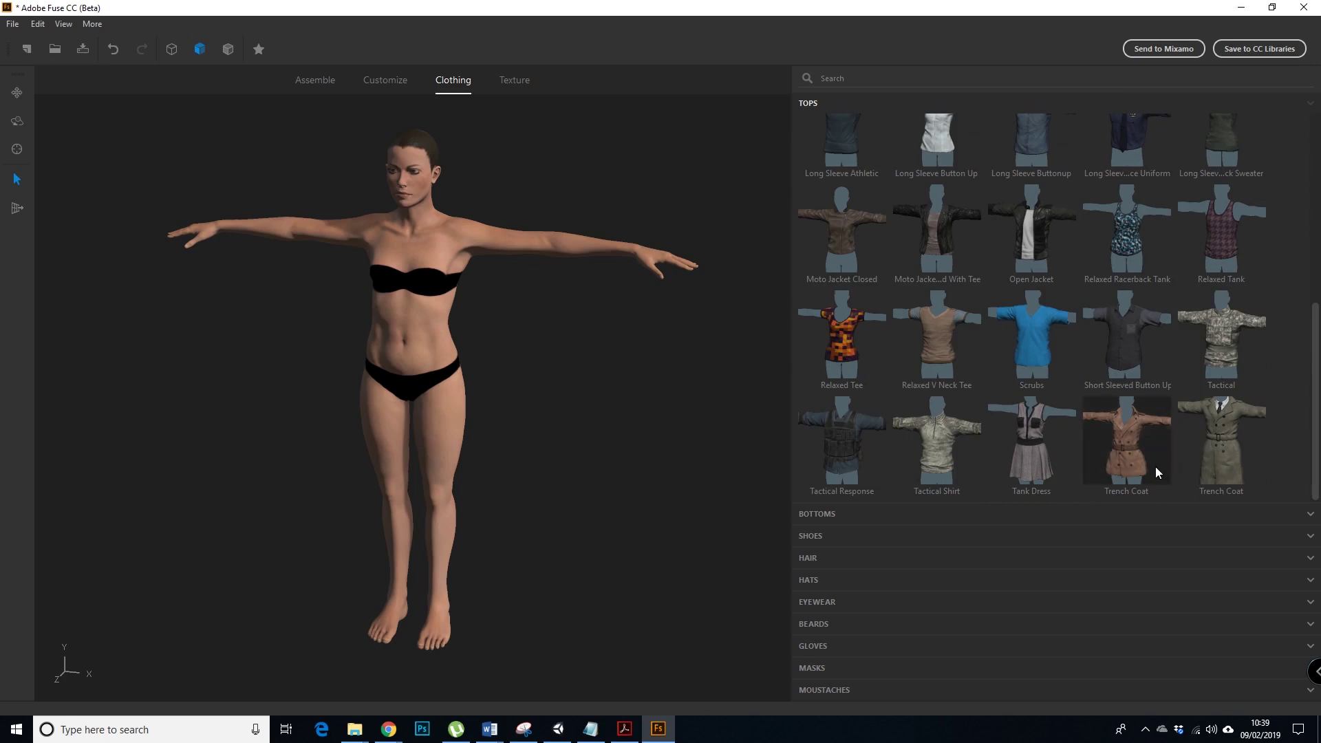
{"action": "left_click", "coordinate": [967, 383]}
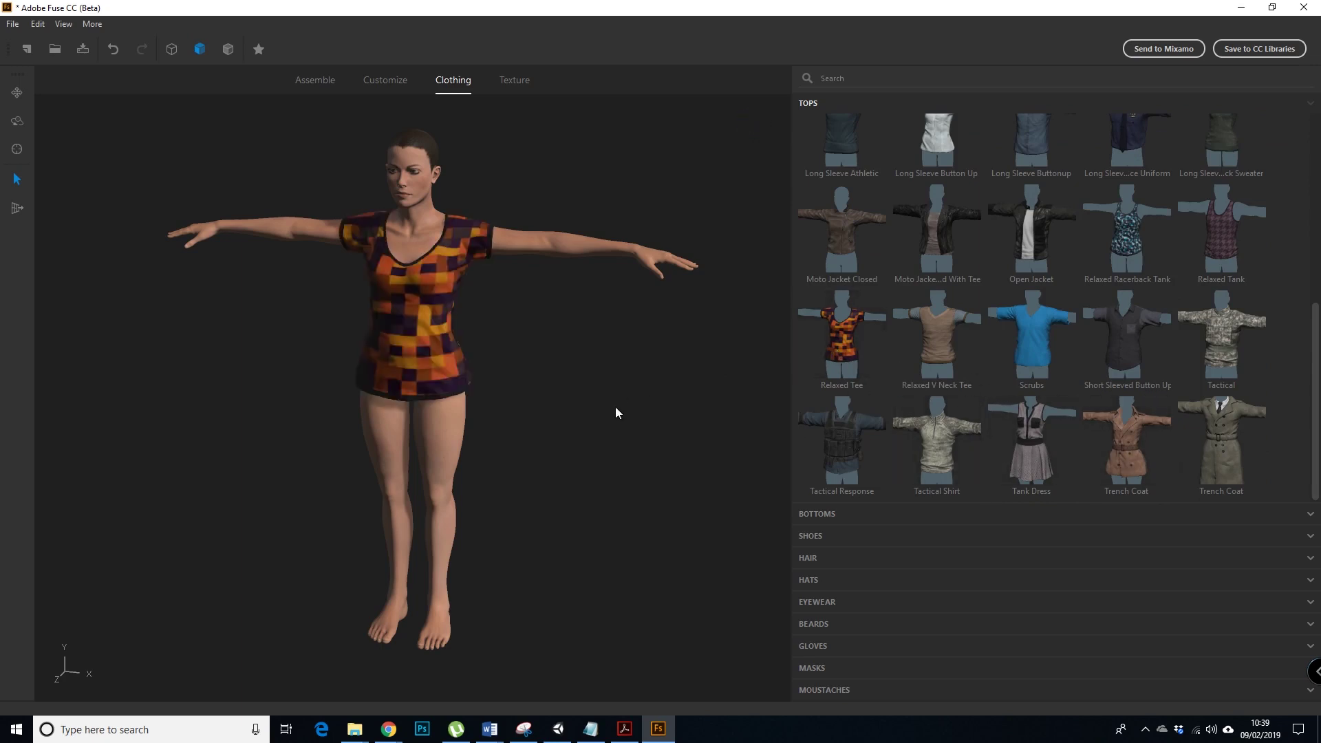
{"action": "mouse_move", "coordinate": [616, 407]}
{"action": "left_mouse_down"}
{"action": "mouse_move", "coordinate": [549, 406]}
{"action": "mouse_move", "coordinate": [598, 406]}
{"action": "left_mouse_up"}
{"action": "scroll", "coordinate": [1044, 360], "scroll_direction": "up", "scroll_amount": 3}
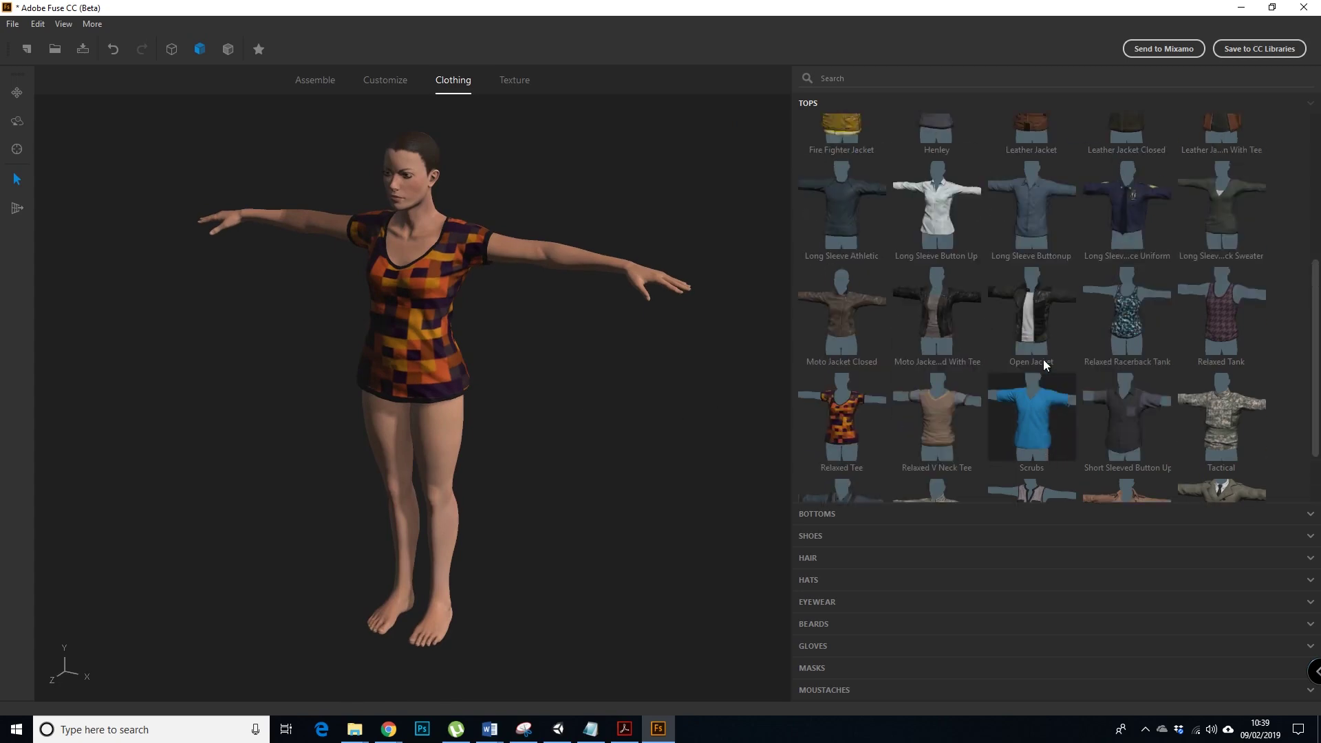
{"action": "scroll", "coordinate": [1043, 360], "scroll_direction": "up", "scroll_amount": 1}
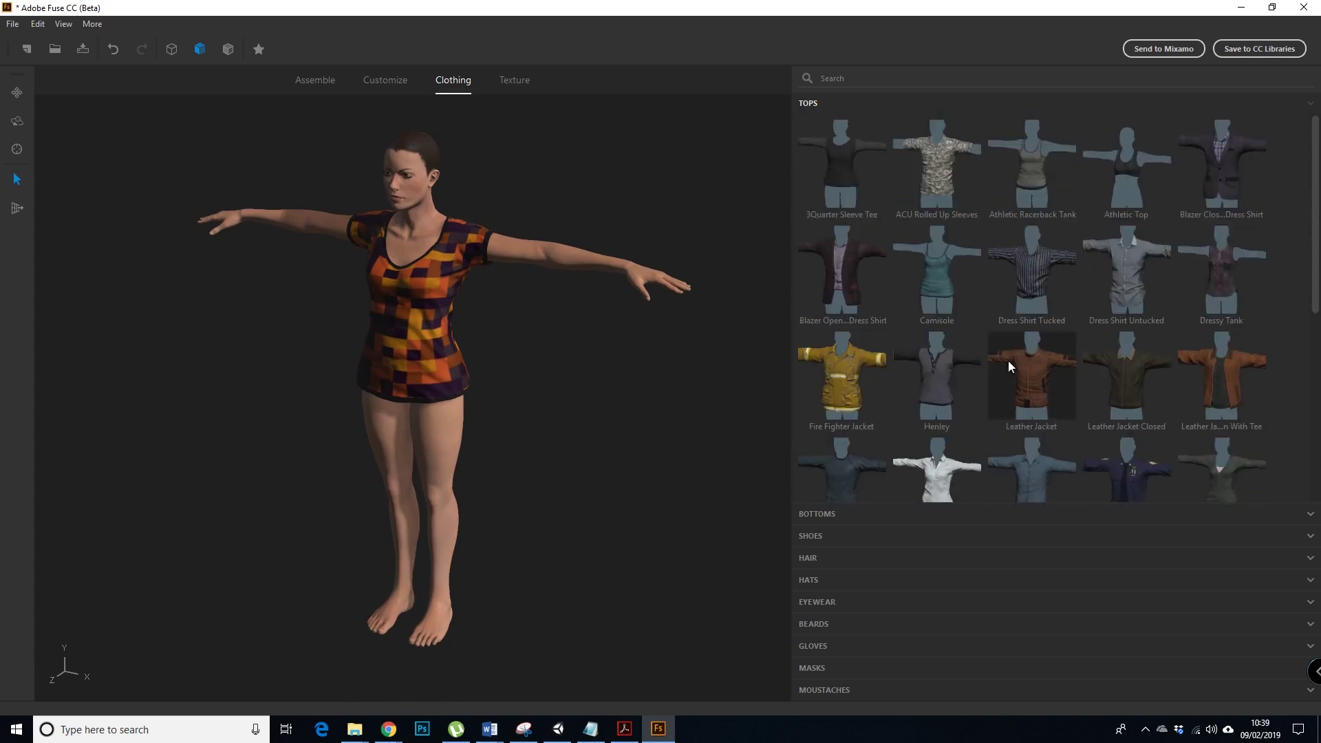
{"action": "left_click_drag", "start_coordinate": [544, 435], "coordinate": [551, 398]}
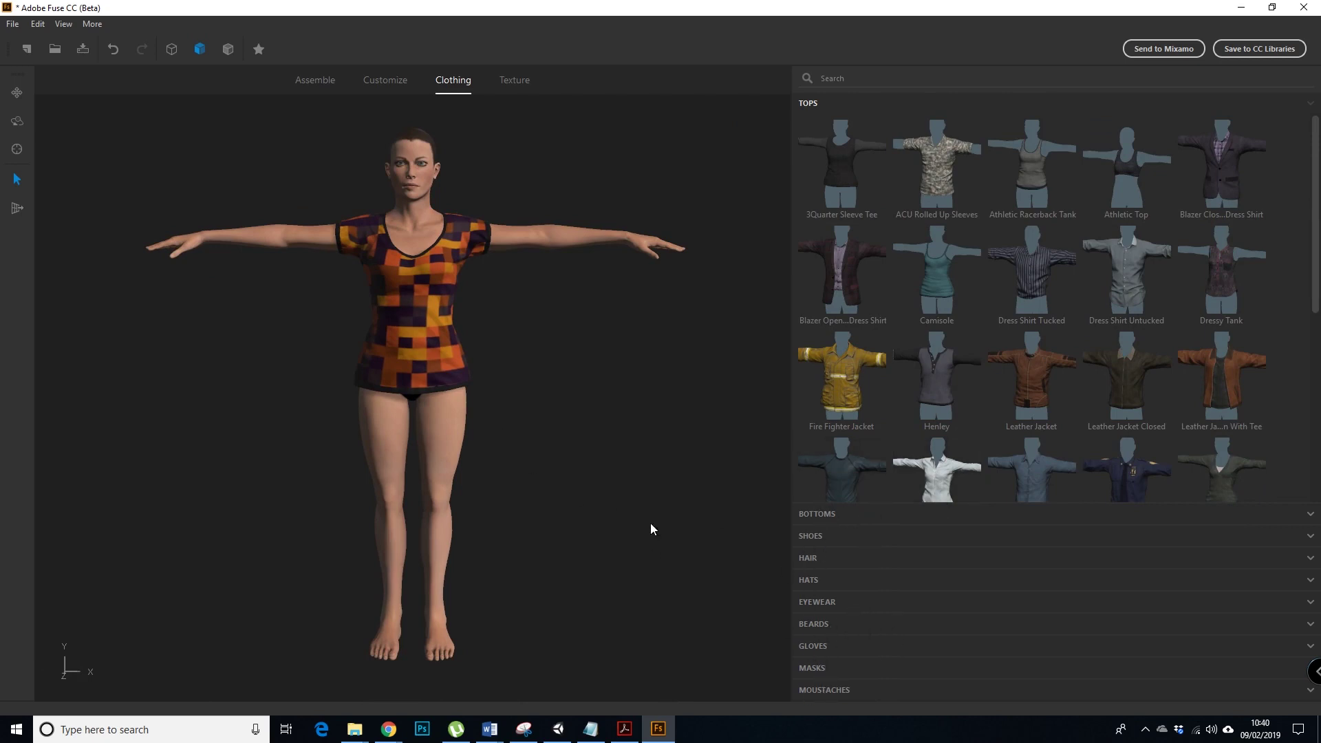
{"action": "left_click_drag", "start_coordinate": [651, 529], "coordinate": [560, 542]}
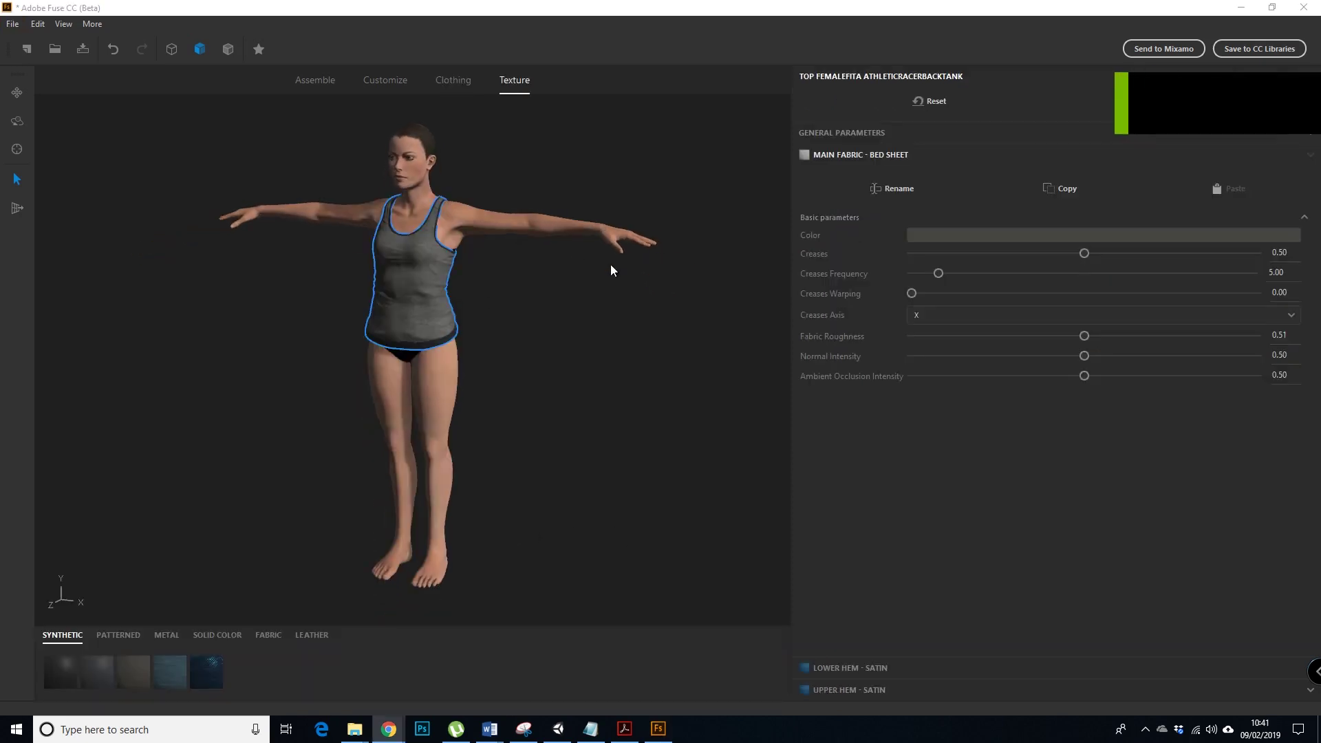
Step: Return to the texture settings and reselect the tank top for editing
{"action": "left_click", "coordinate": [457, 84]}
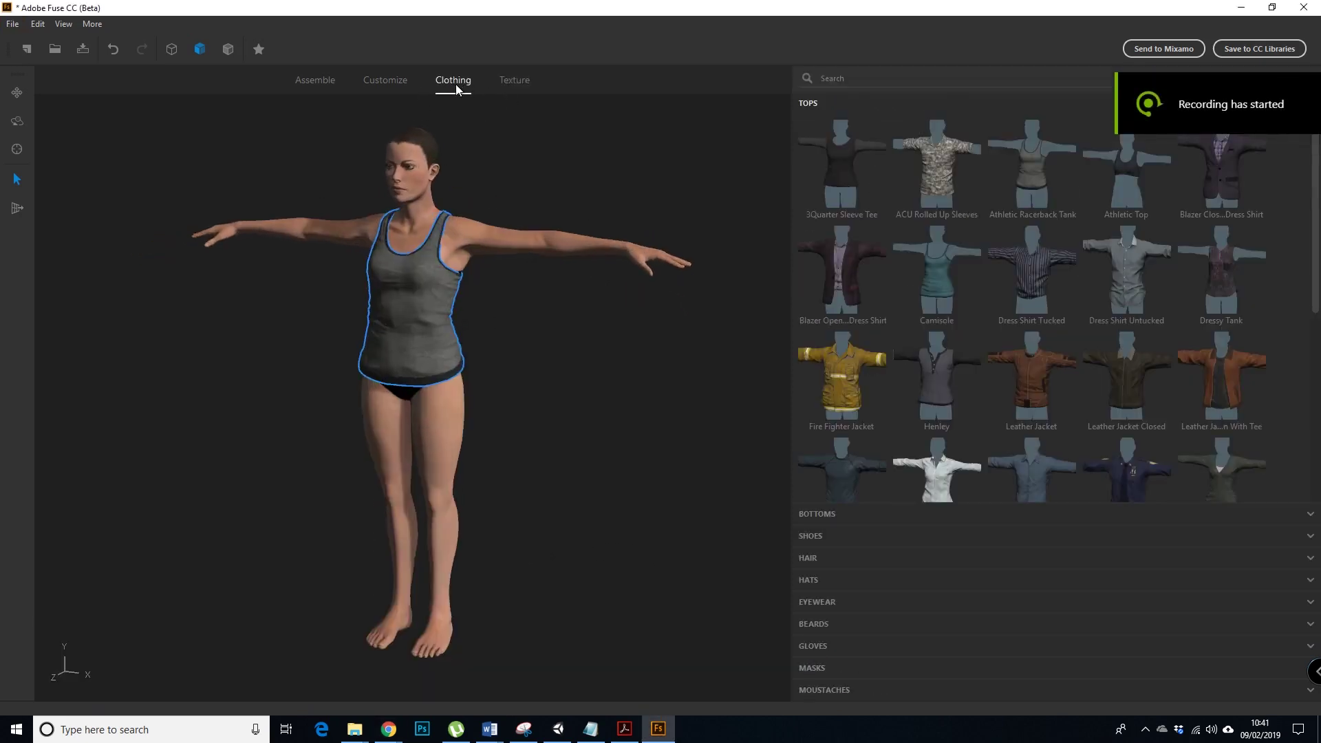
{"action": "left_click", "coordinate": [509, 84]}
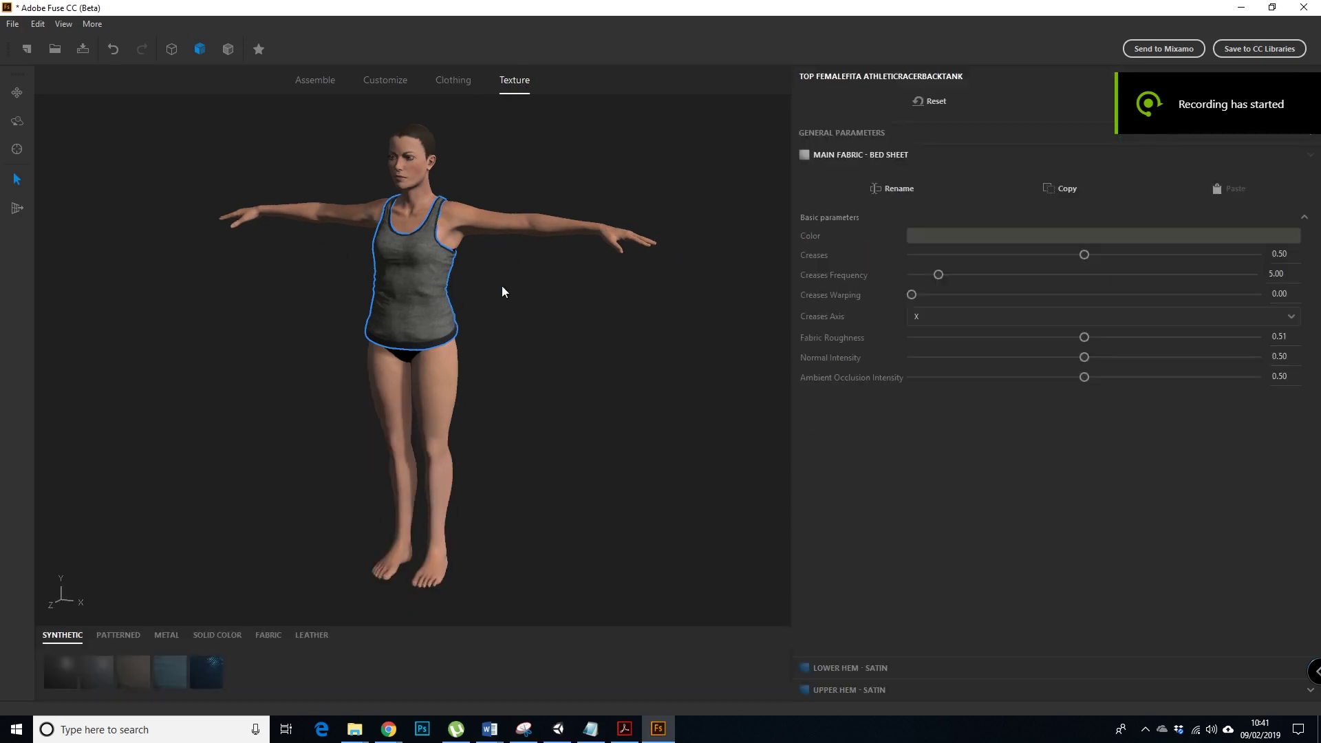
{"action": "left_click", "coordinate": [526, 225]}
{"action": "left_click", "coordinate": [407, 278]}
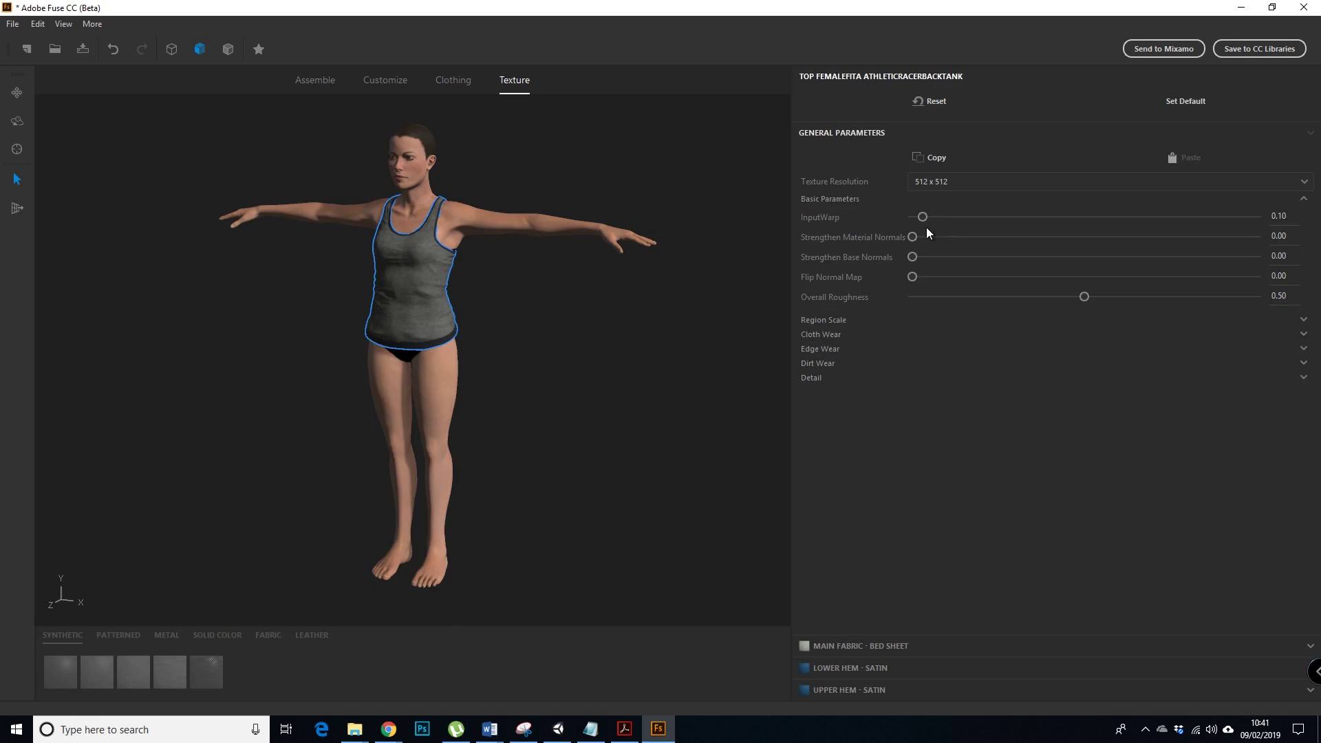
Step: Change the tank top's main bed-sheet fabric colour to a bright aqua teal
{"action": "left_click", "coordinate": [850, 647]}
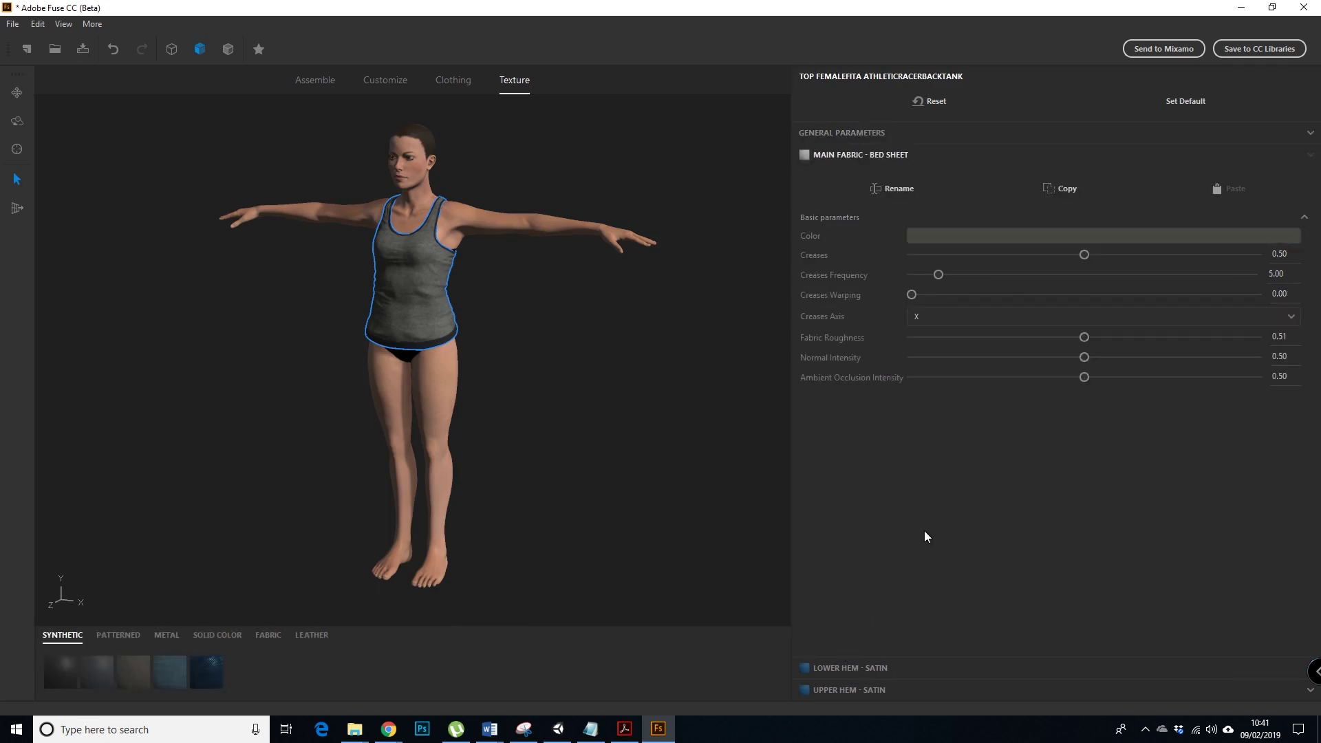
{"action": "left_click", "coordinate": [947, 238]}
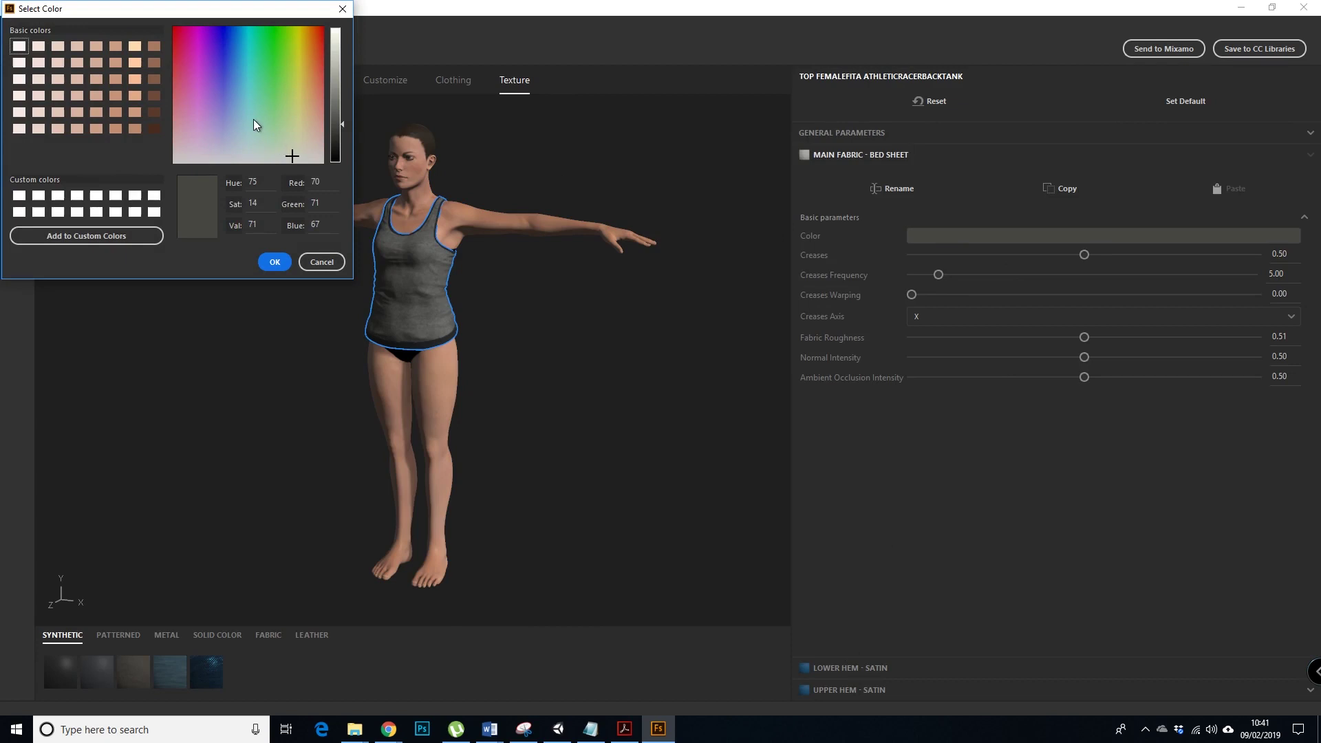
{"action": "left_click", "coordinate": [251, 53]}
{"action": "left_click", "coordinate": [254, 50]}
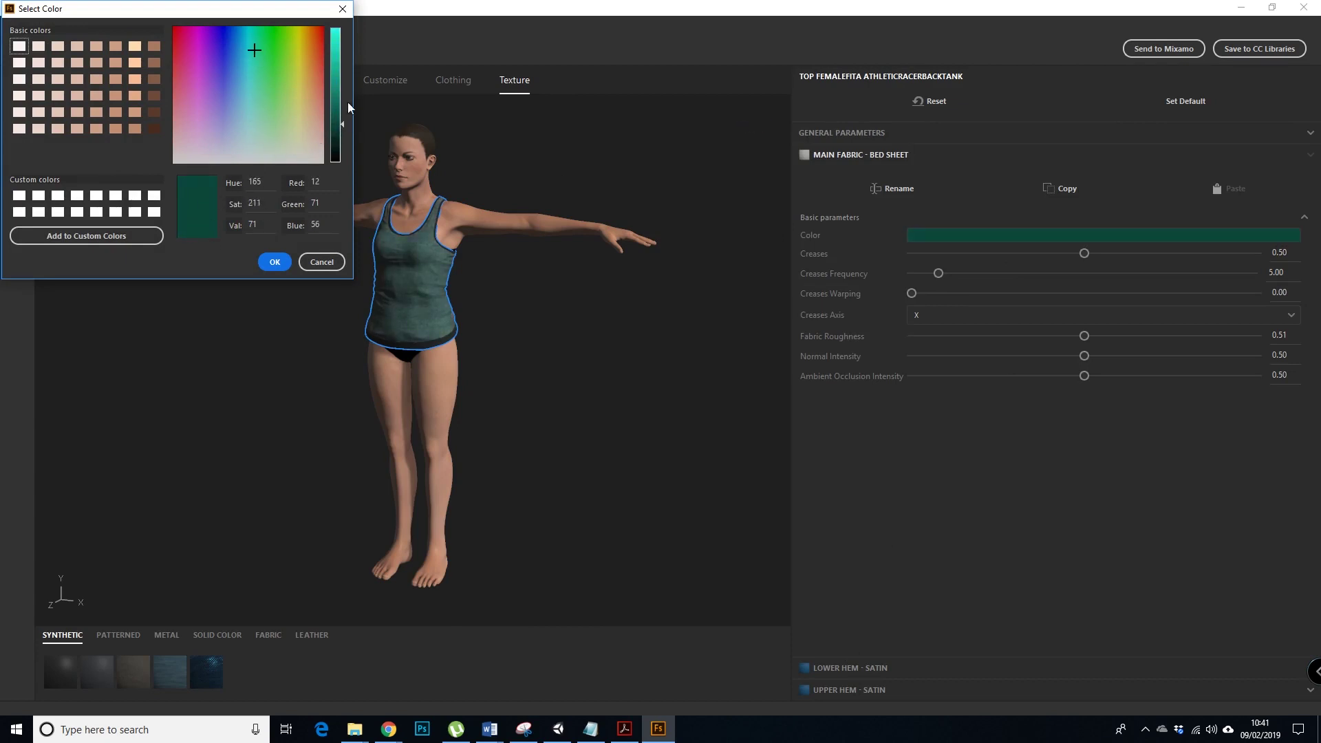
{"action": "left_click_drag", "start_coordinate": [340, 134], "coordinate": [349, 35]}
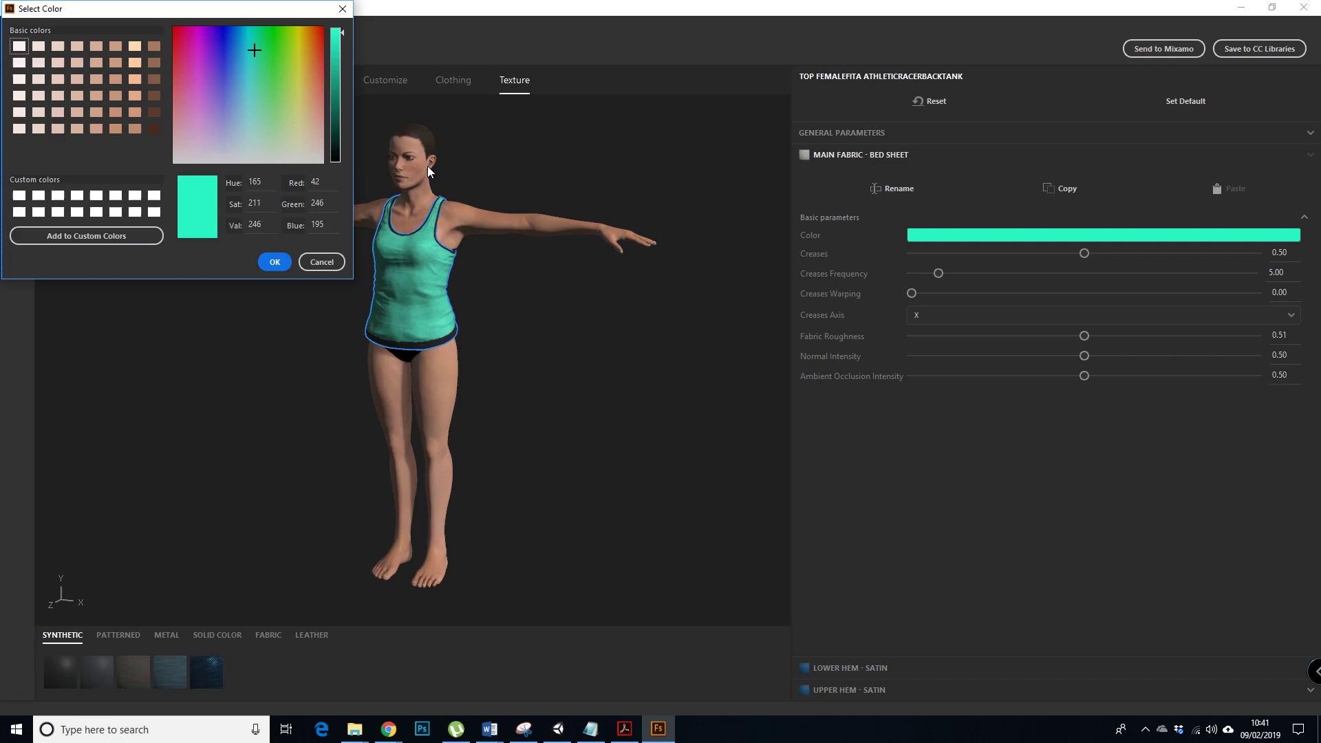
{"action": "left_click", "coordinate": [285, 262]}
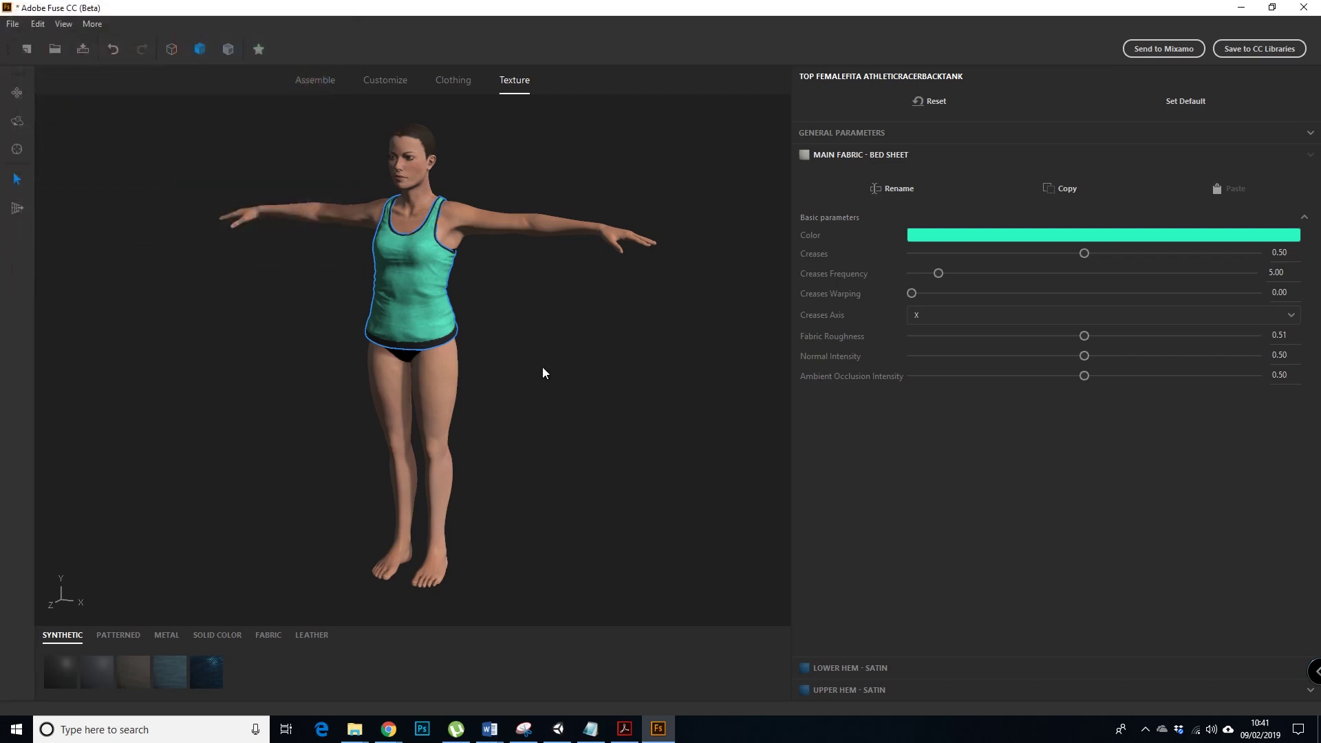
Step: Orbit the finished LauraKraft character from side profile to a frontal view
{"action": "left_click_drag", "start_coordinate": [553, 370], "coordinate": [644, 355]}
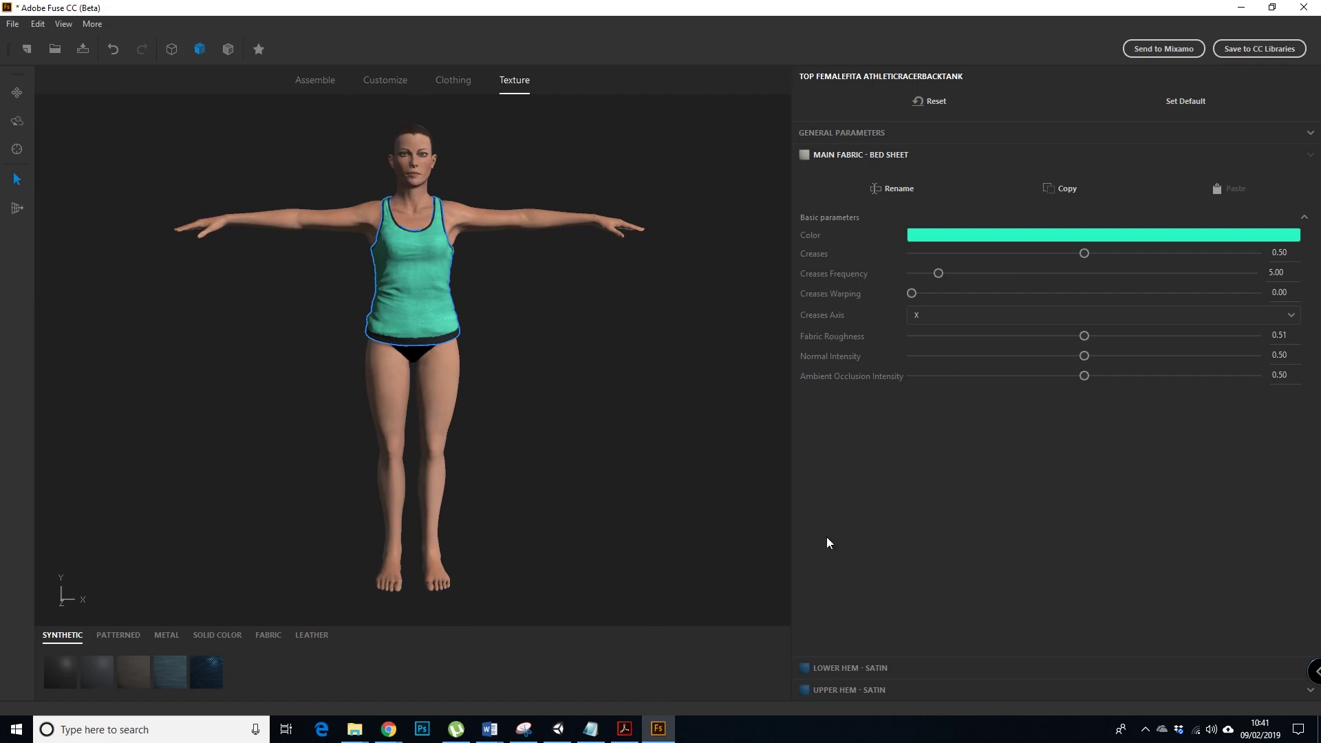
{"action": "left_click_drag", "start_coordinate": [563, 446], "coordinate": [486, 370]}
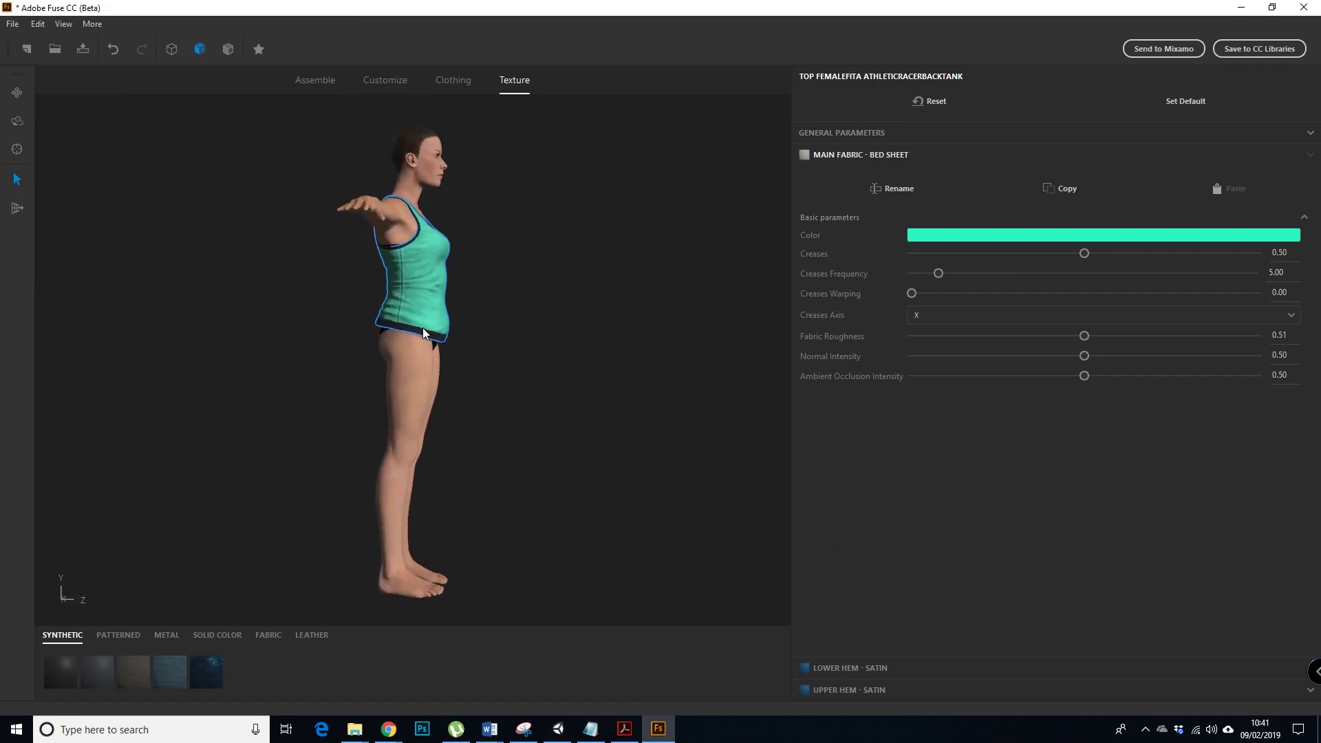
{"action": "left_click_drag", "start_coordinate": [422, 329], "coordinate": [424, 398]}
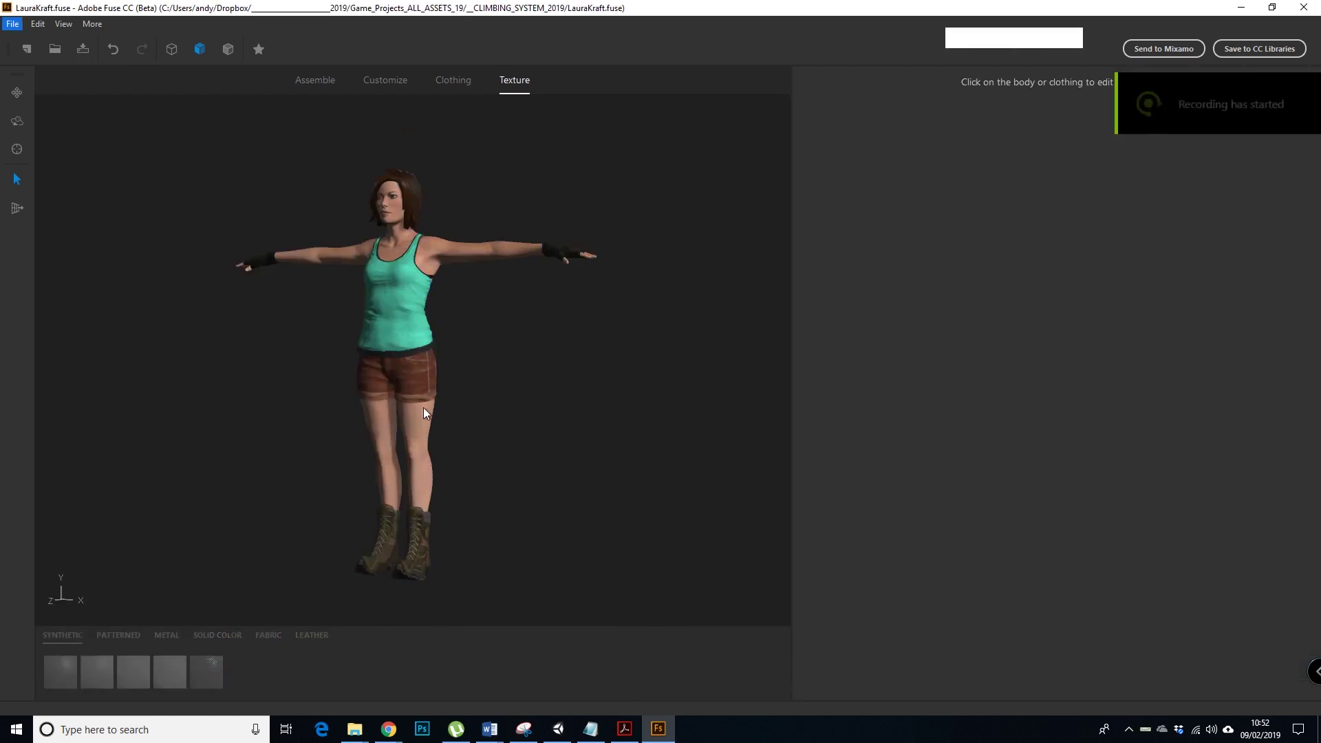
{"action": "left_click_drag", "start_coordinate": [488, 506], "coordinate": [389, 455], "text": "alt"}
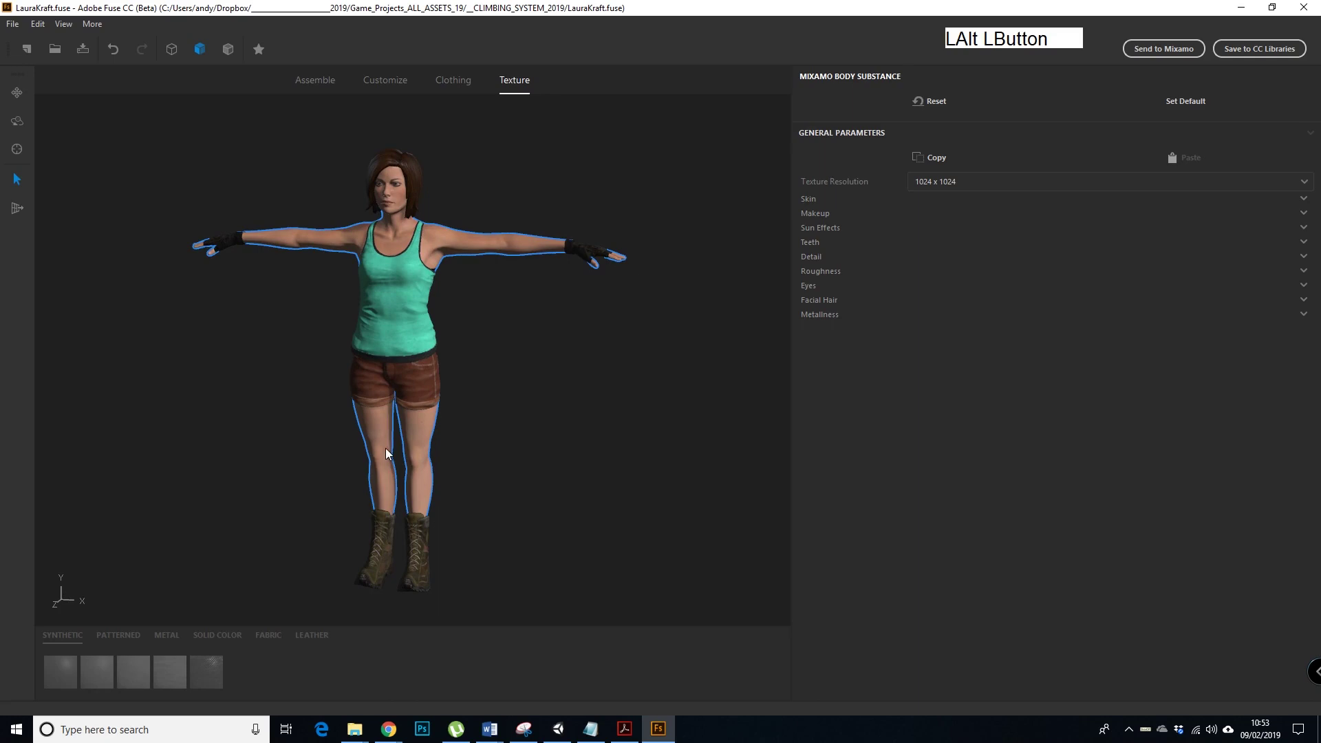
Step: Send the character to Mixamo from the File menu, then cancel the failed upload
{"action": "left_click", "coordinate": [8, 27]}
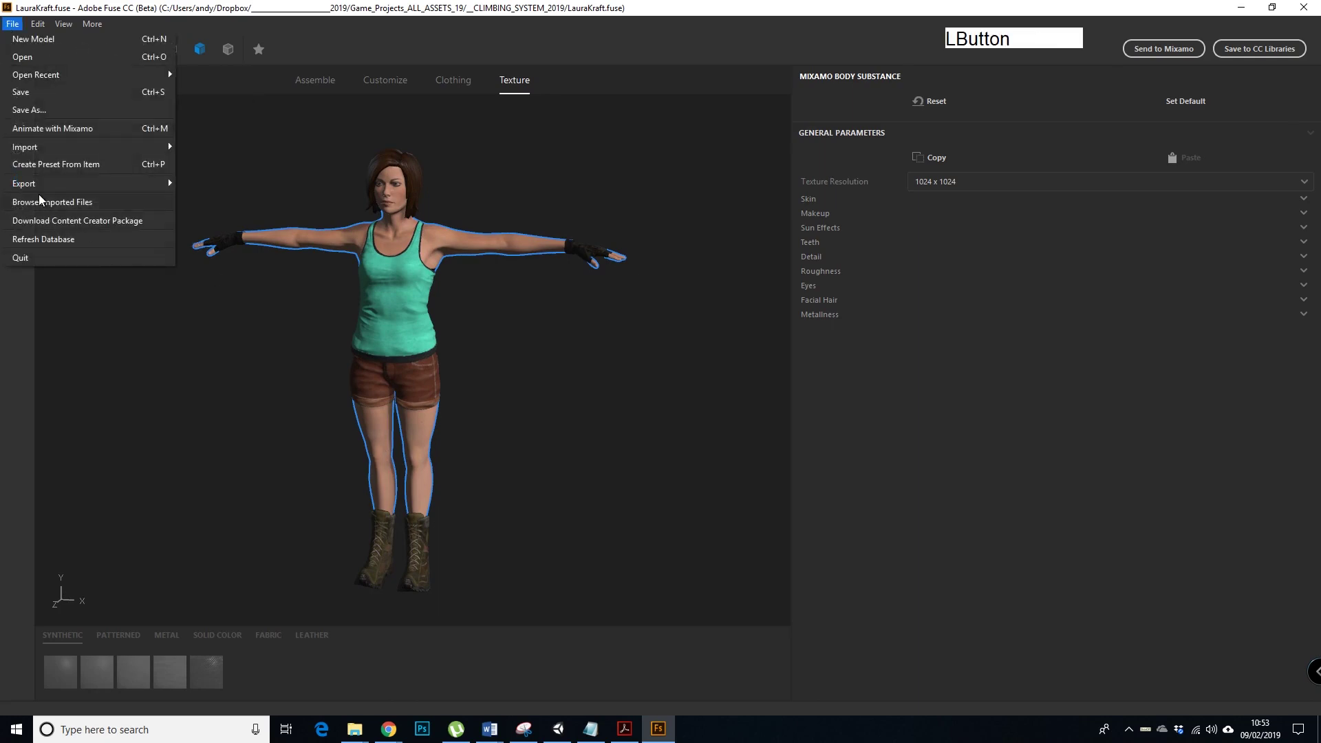
{"action": "mouse_move", "coordinate": [38, 190]}
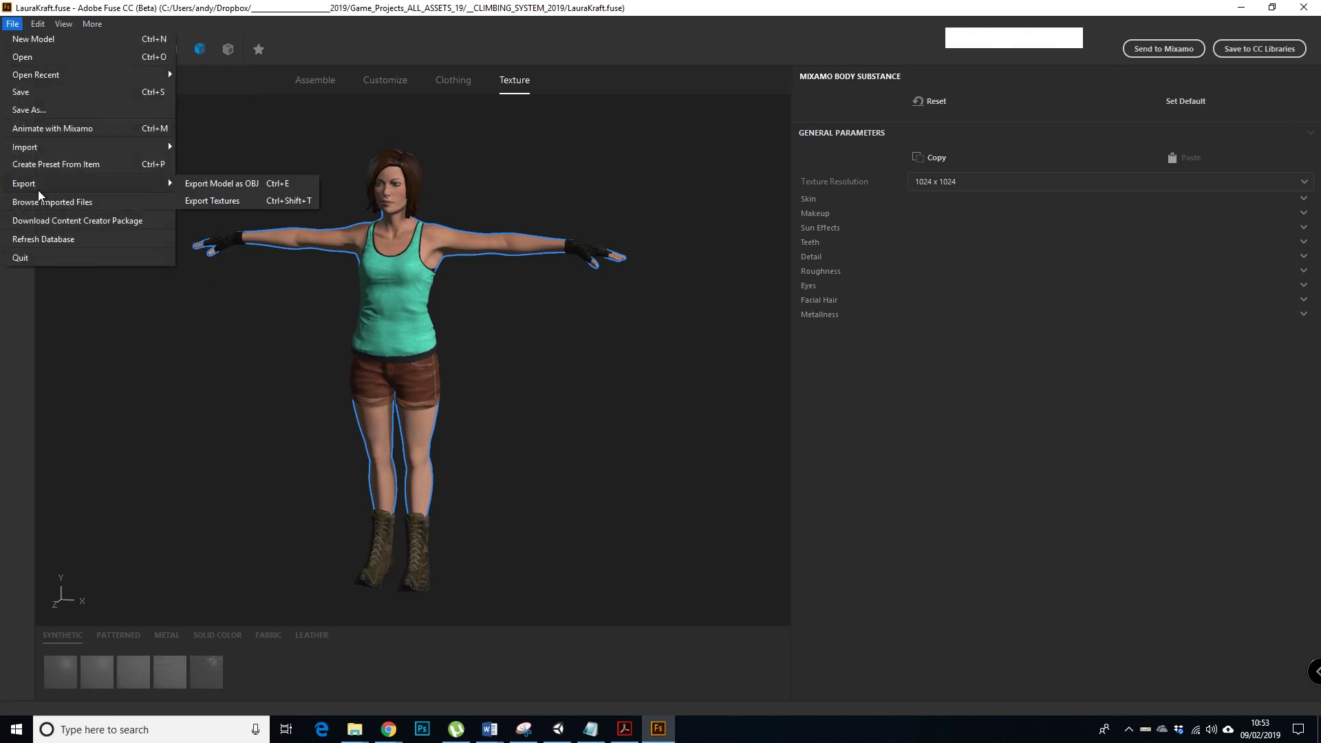
{"action": "left_click", "coordinate": [47, 127]}
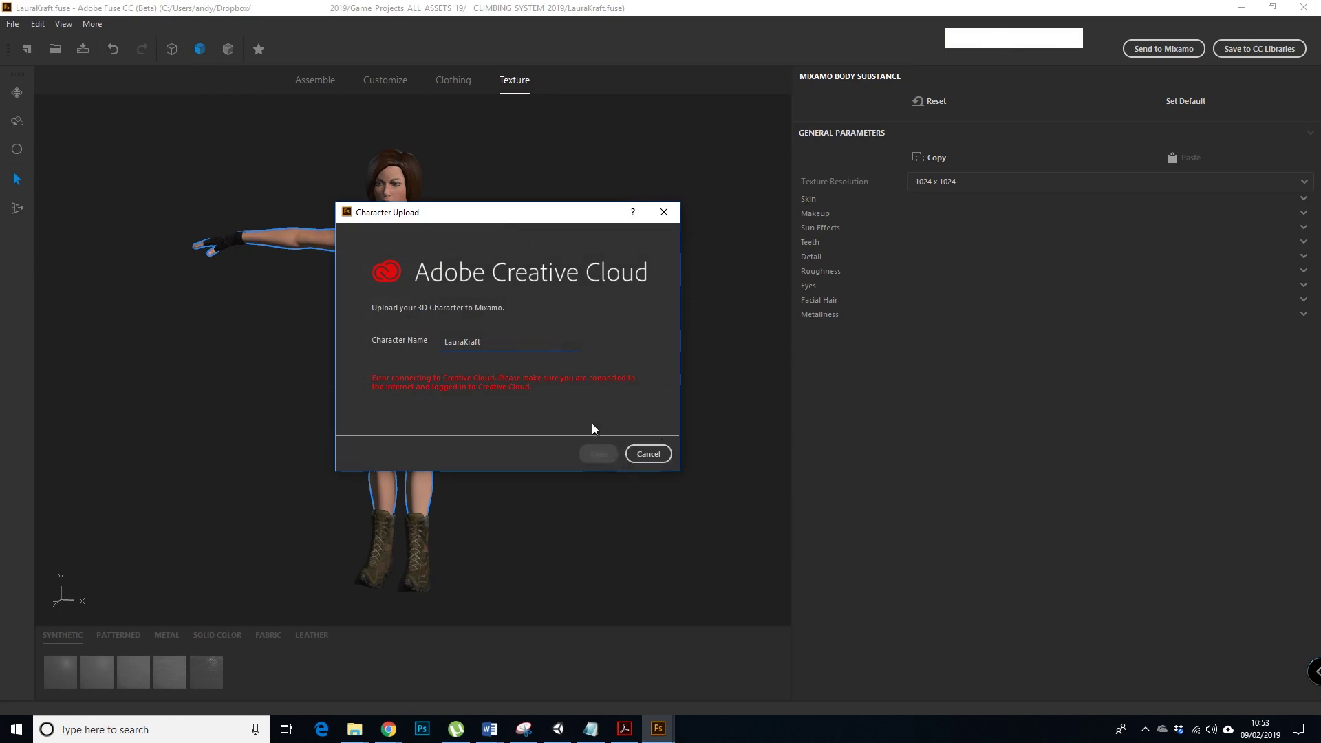
{"action": "left_click", "coordinate": [650, 453]}
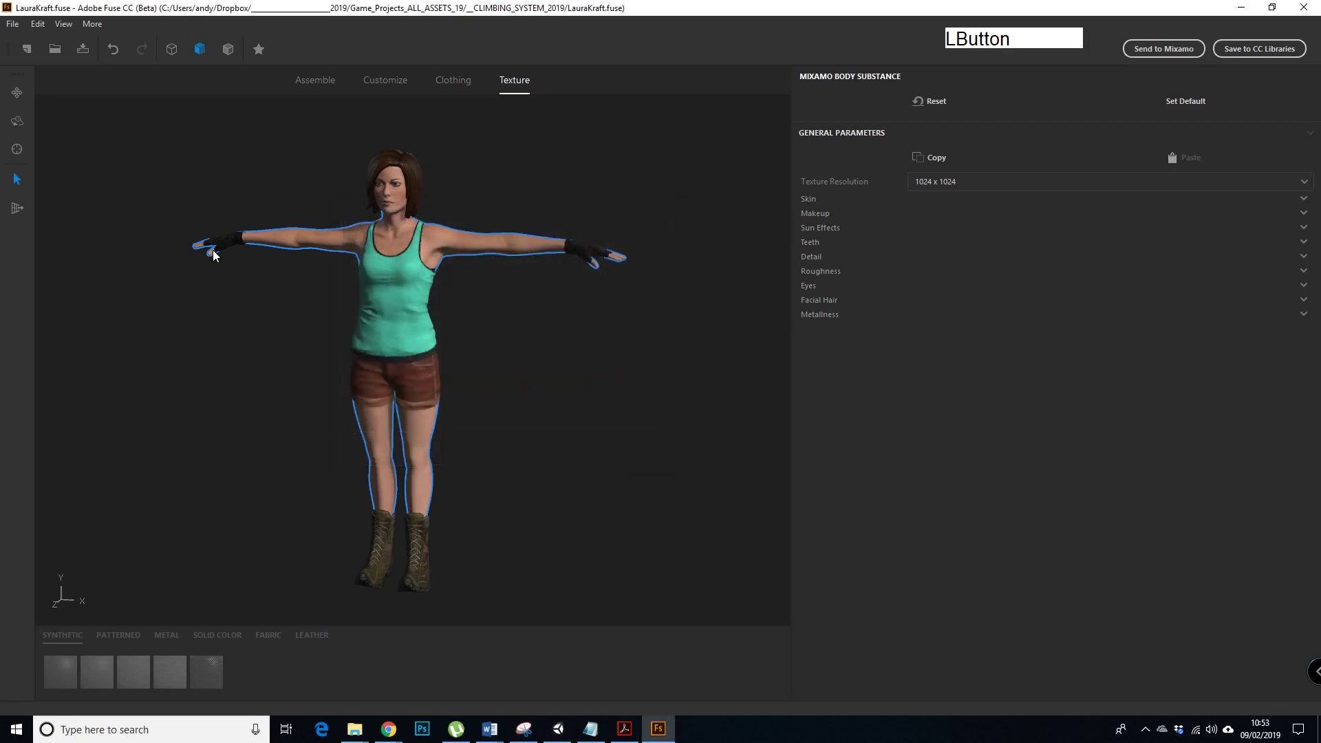
Step: Export the model as OBJ with Pack Textures and UVs enabled at 2048
{"action": "left_click", "coordinate": [37, 23]}
{"action": "left_click", "coordinate": [12, 23]}
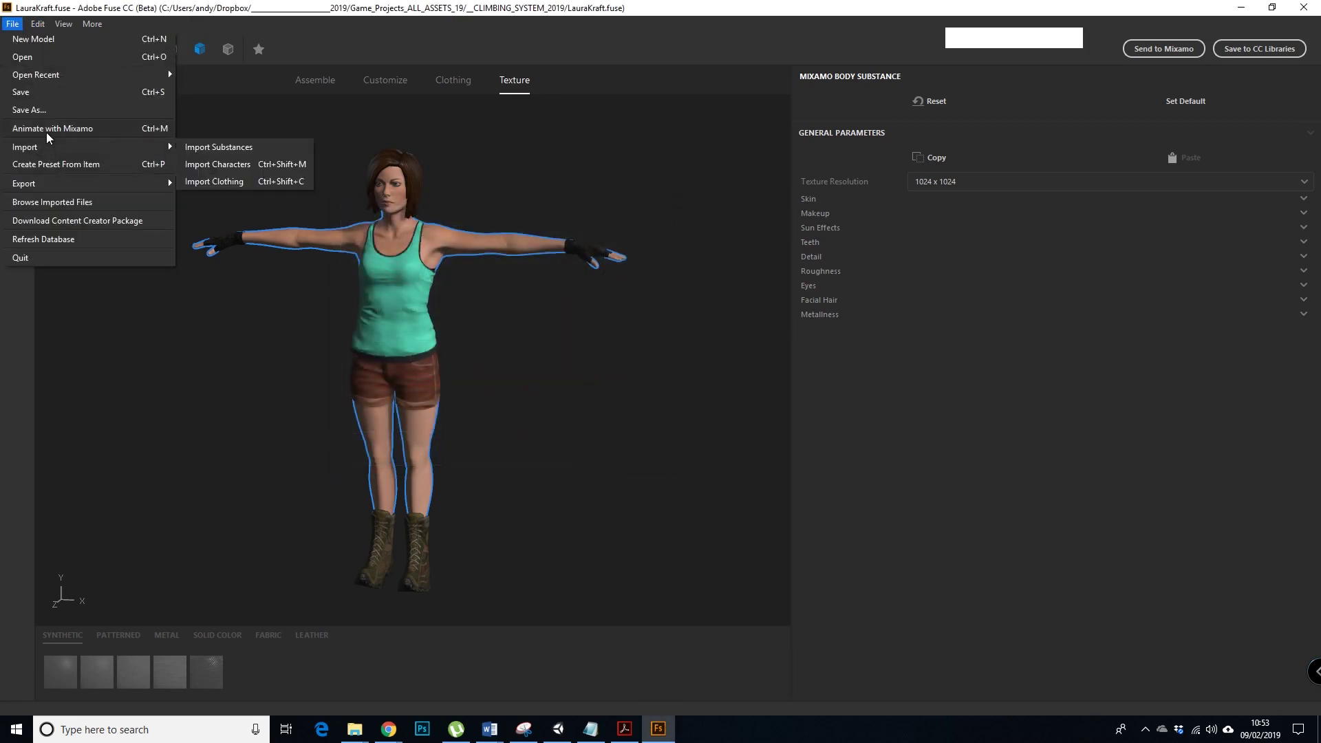
{"action": "mouse_move", "coordinate": [173, 189]}
{"action": "left_click", "coordinate": [245, 184]}
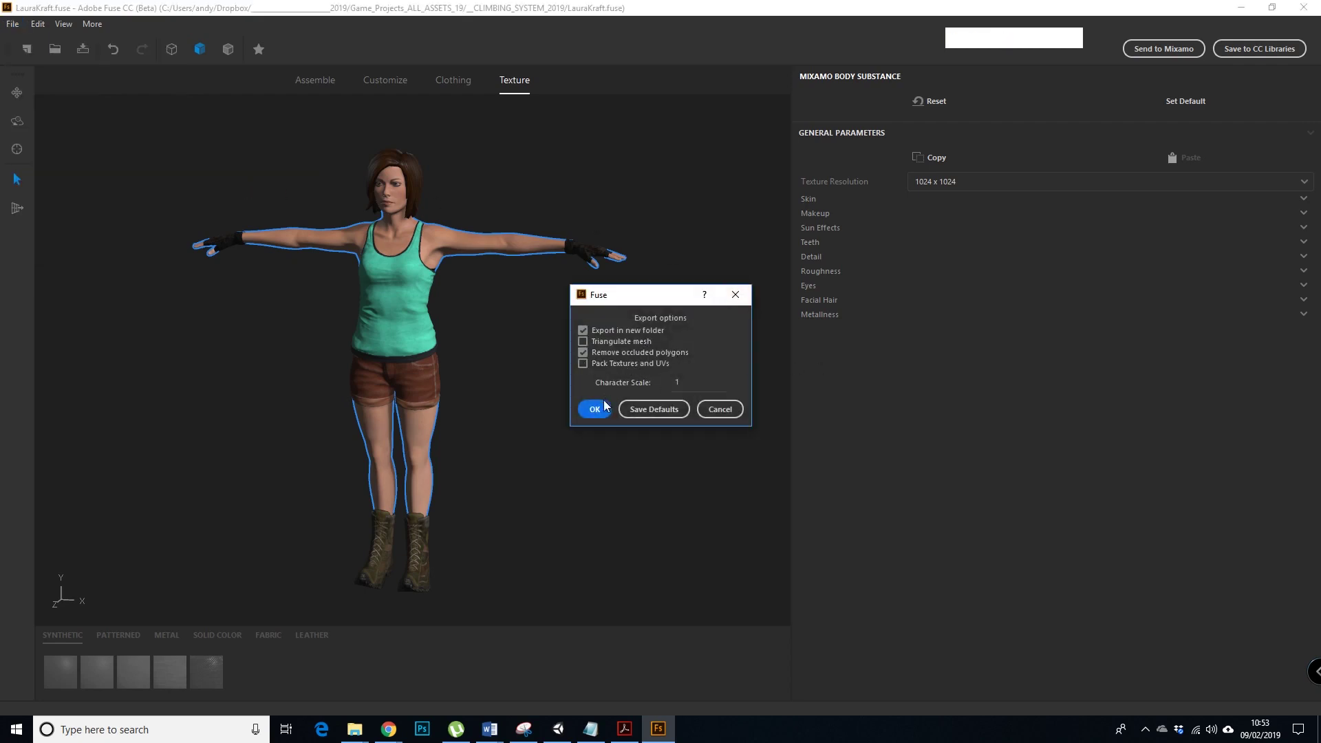
{"action": "left_click", "coordinate": [584, 364]}
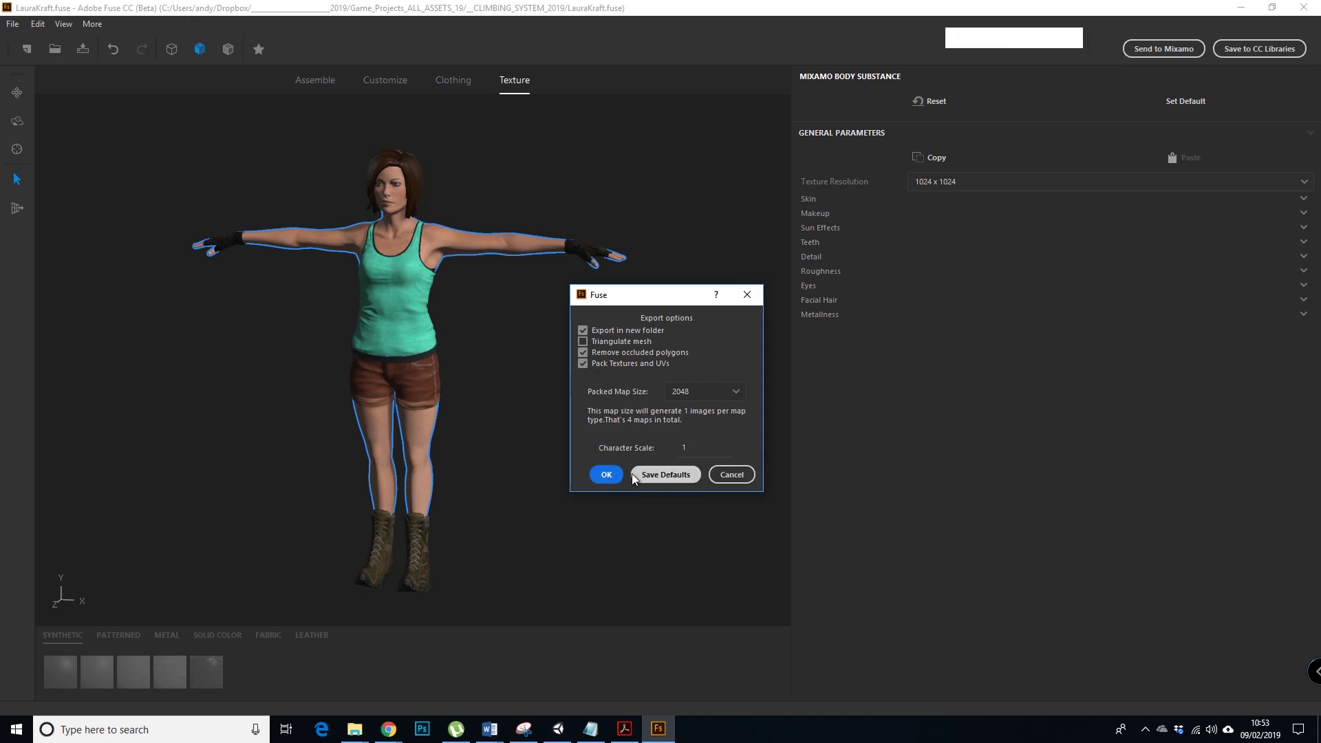
{"action": "left_click_drag", "start_coordinate": [620, 298], "coordinate": [634, 293]}
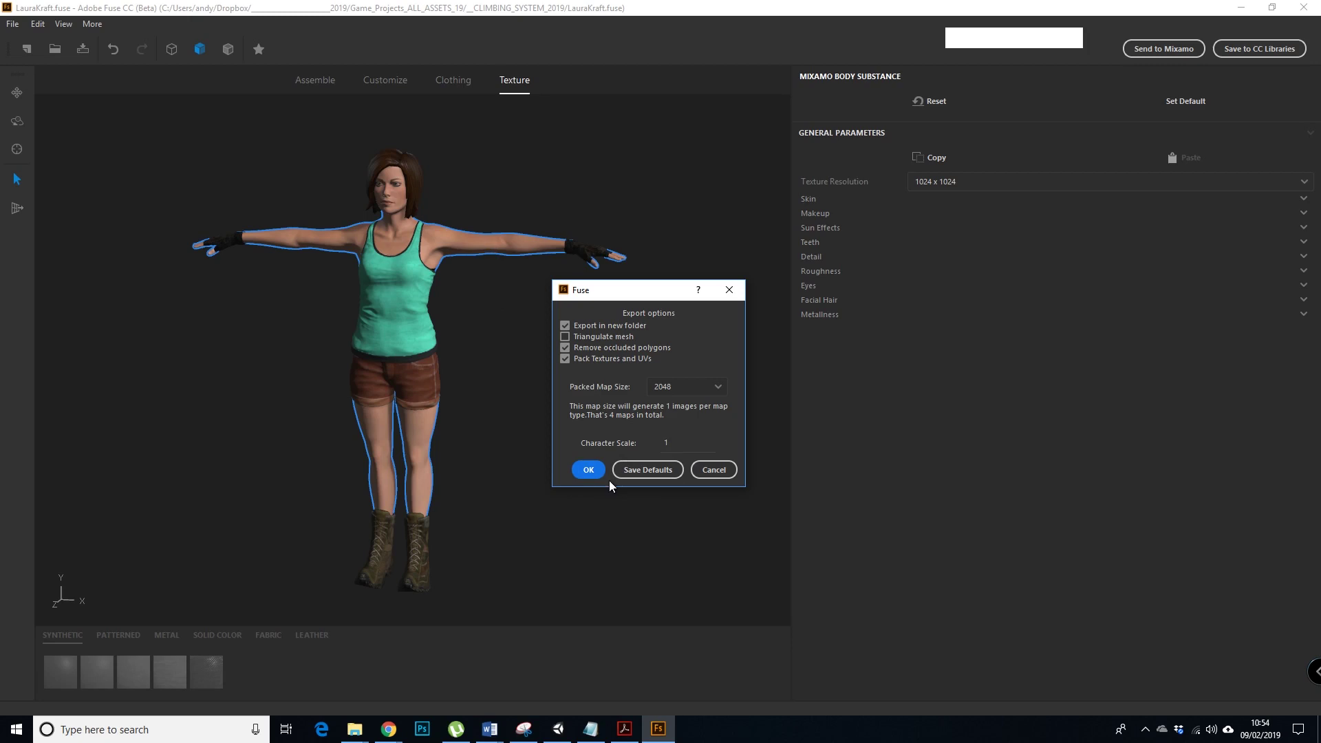
{"action": "left_click", "coordinate": [589, 473]}
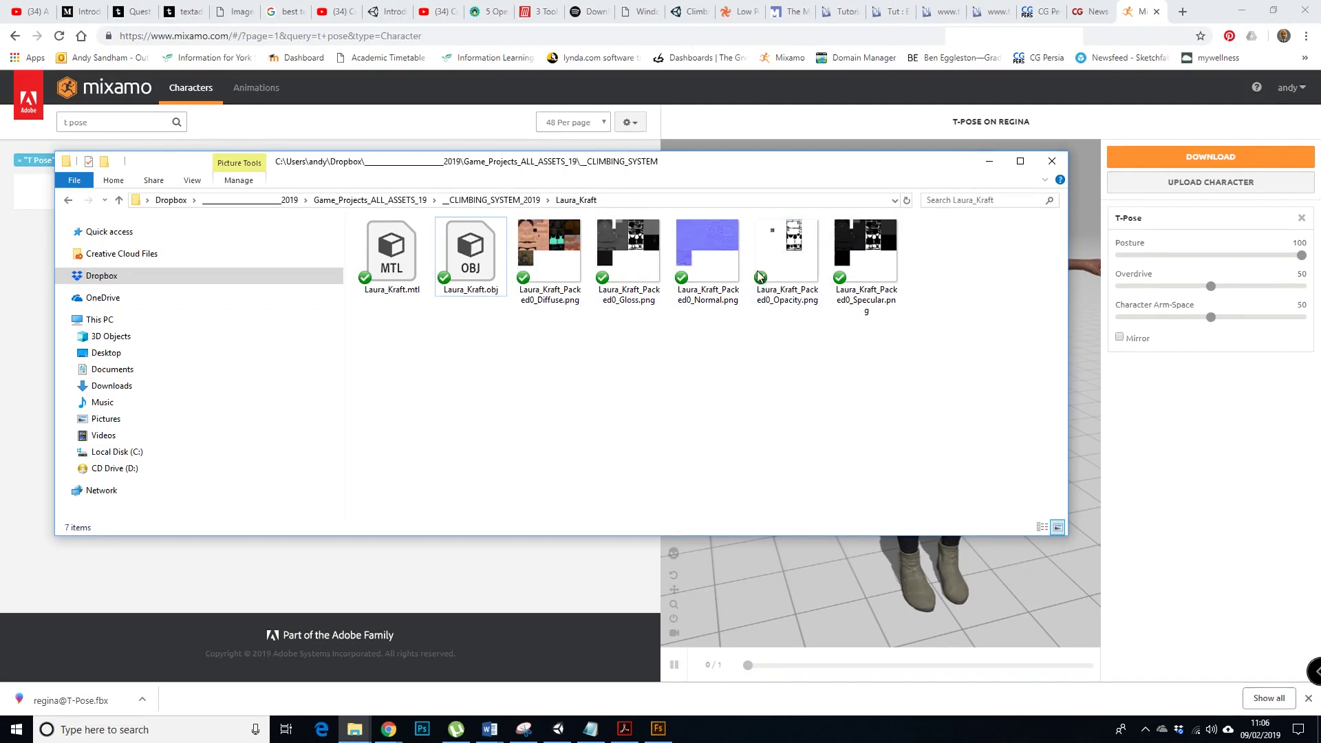
Step: Arrange the Laura_Kraft folder window and select Laura_Kraft.mtl
{"action": "left_click_drag", "start_coordinate": [695, 177], "coordinate": [750, 145]}
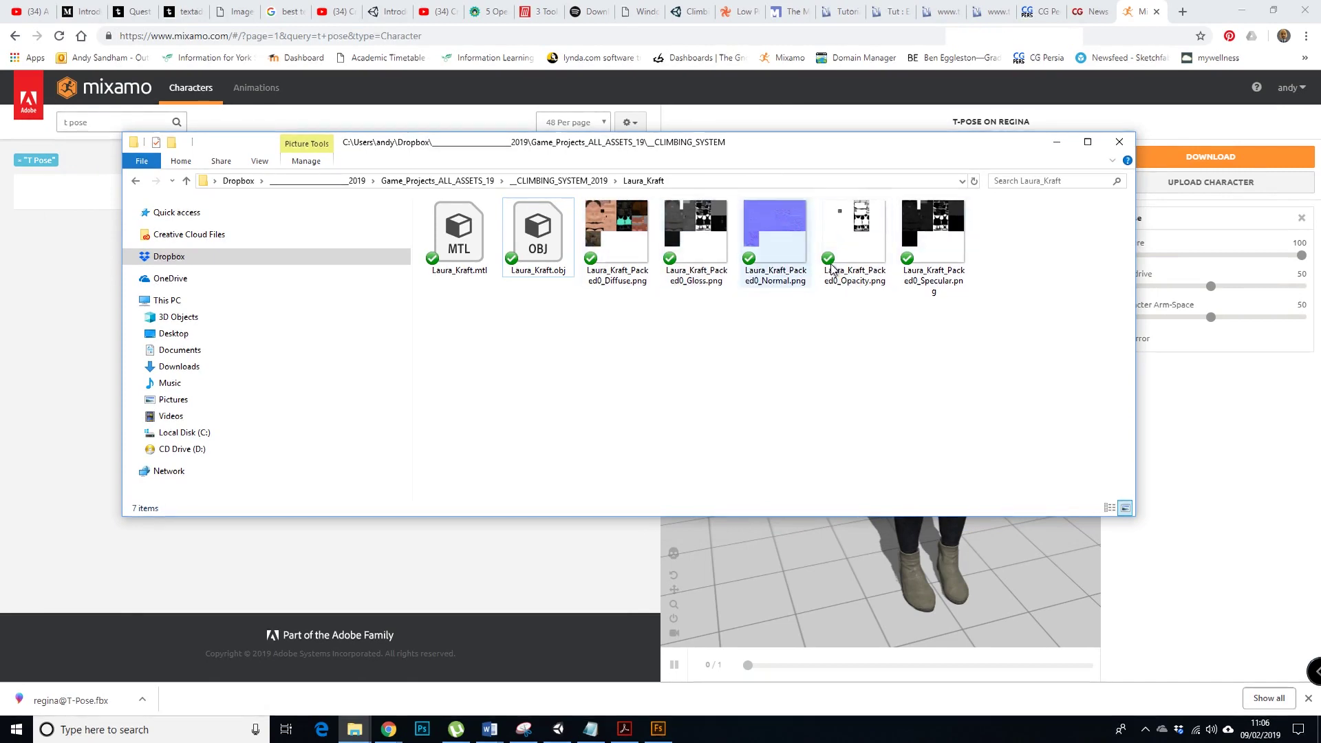
{"action": "left_click_drag", "start_coordinate": [754, 148], "coordinate": [748, 143]}
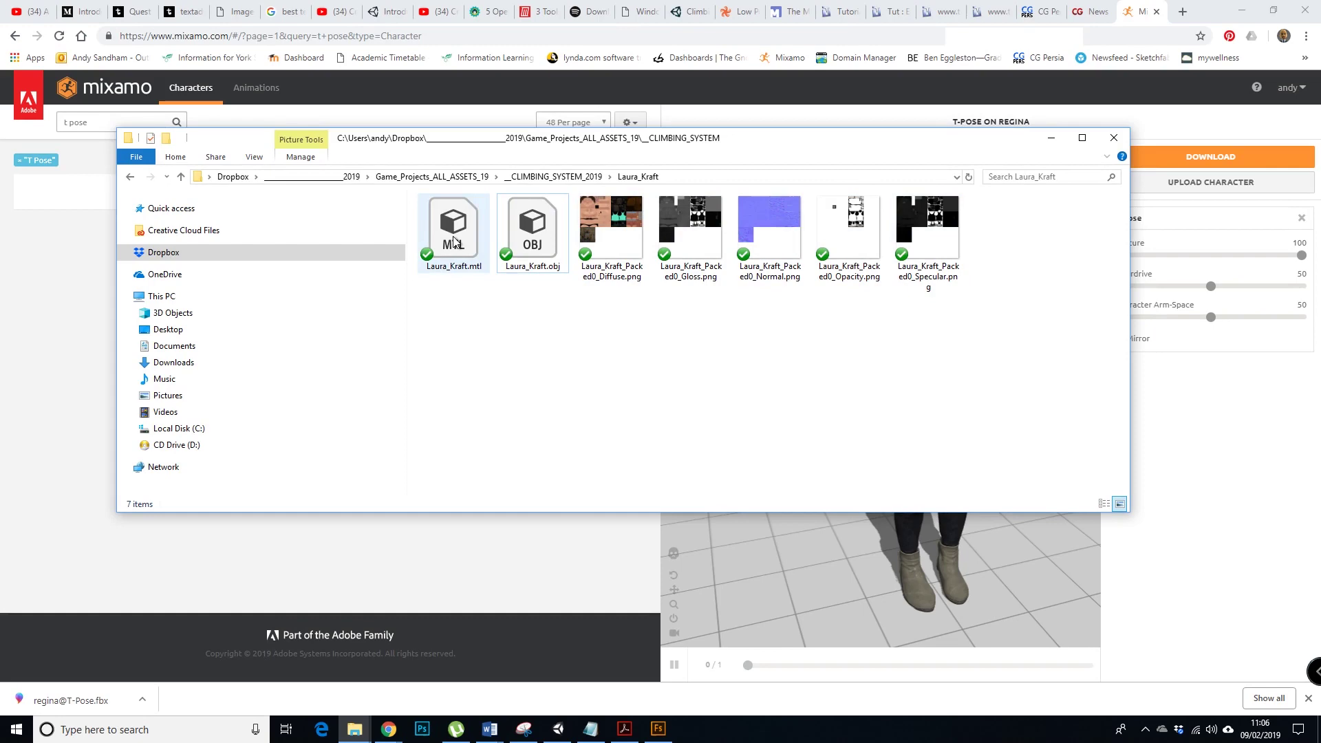
{"action": "left_click", "coordinate": [454, 265]}
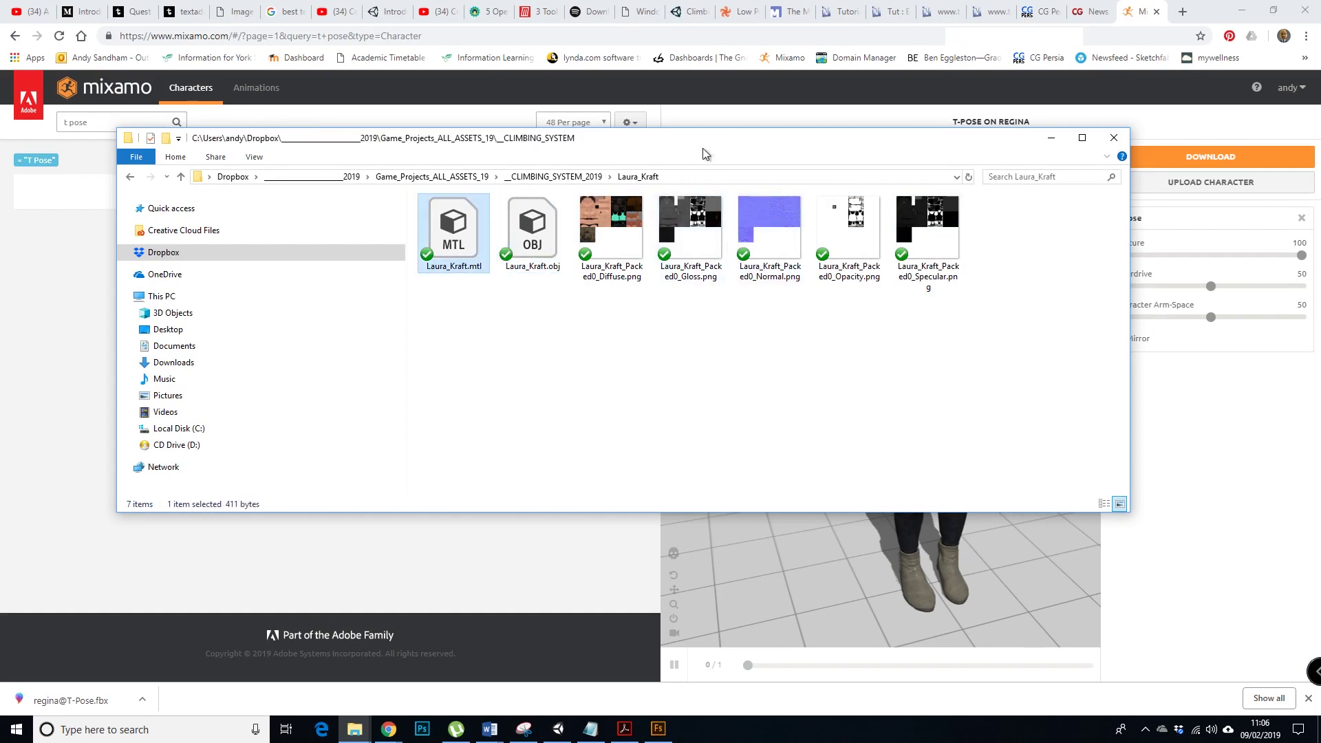
{"action": "left_click_drag", "start_coordinate": [702, 153], "coordinate": [724, 169]}
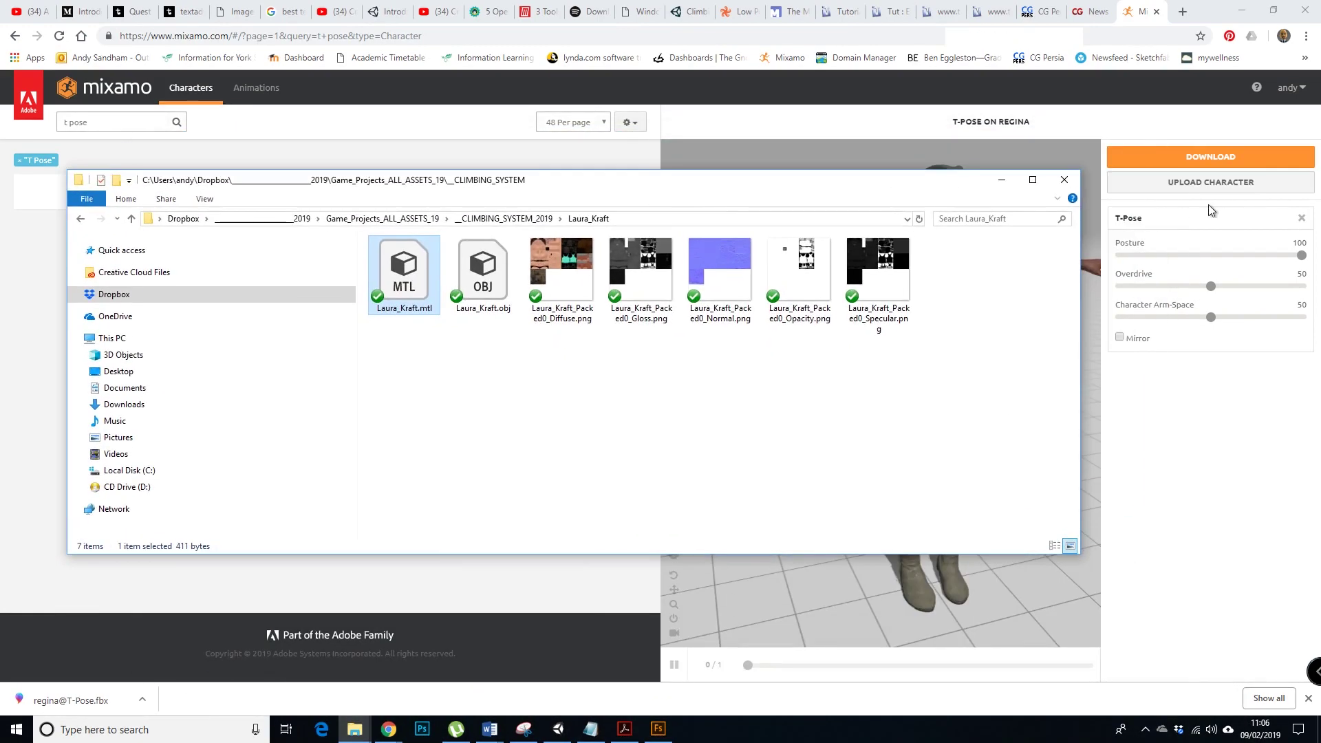
Step: Start Mixamo's Upload Character and bring the Laura_Kraft folder alongside it
{"action": "left_click", "coordinate": [1211, 183]}
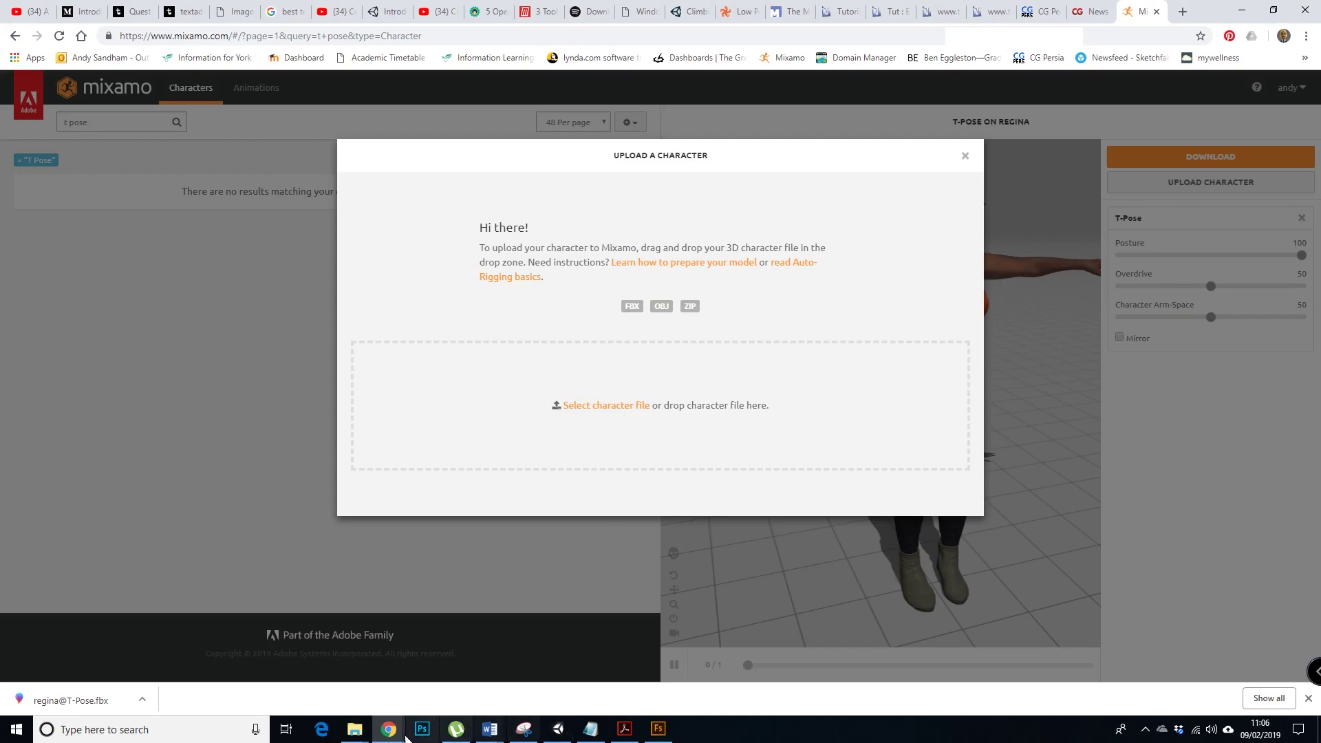
{"action": "mouse_move", "coordinate": [354, 728]}
{"action": "left_click", "coordinate": [580, 693]}
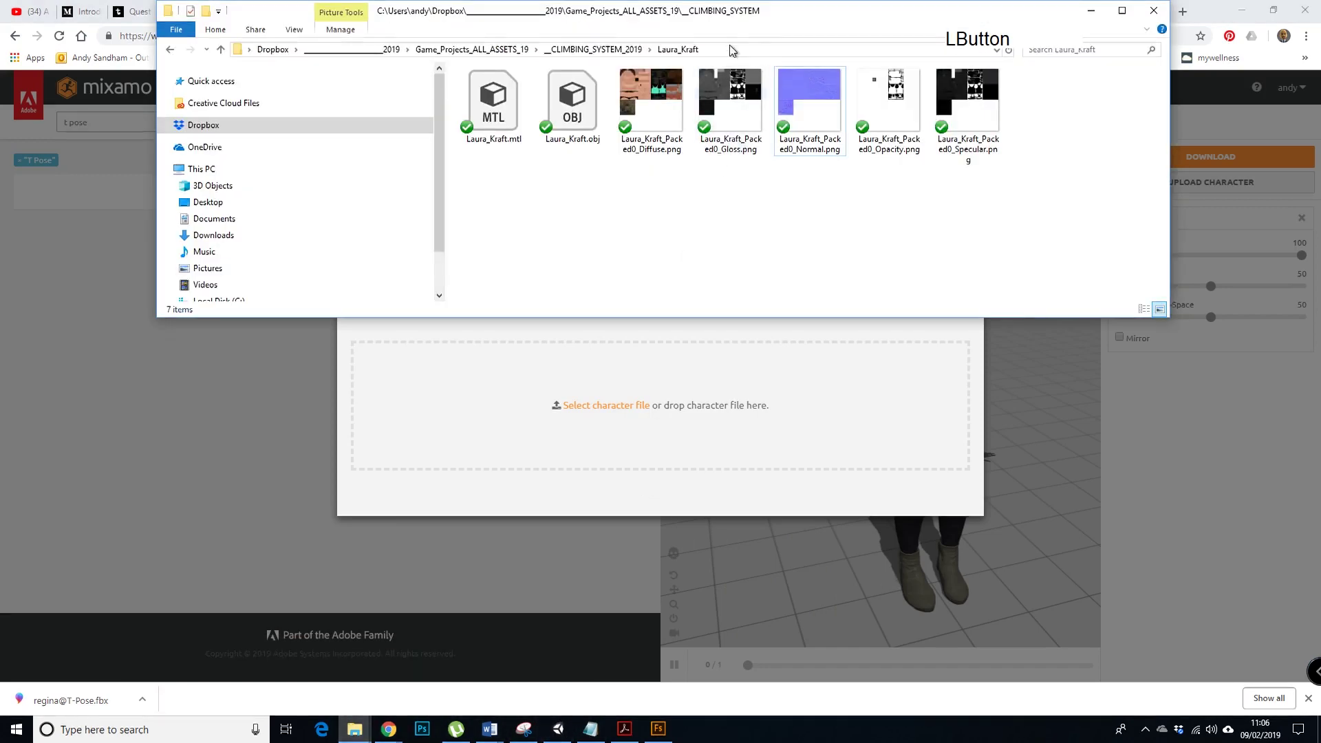
{"action": "left_click_drag", "start_coordinate": [791, 17], "coordinate": [746, 250]}
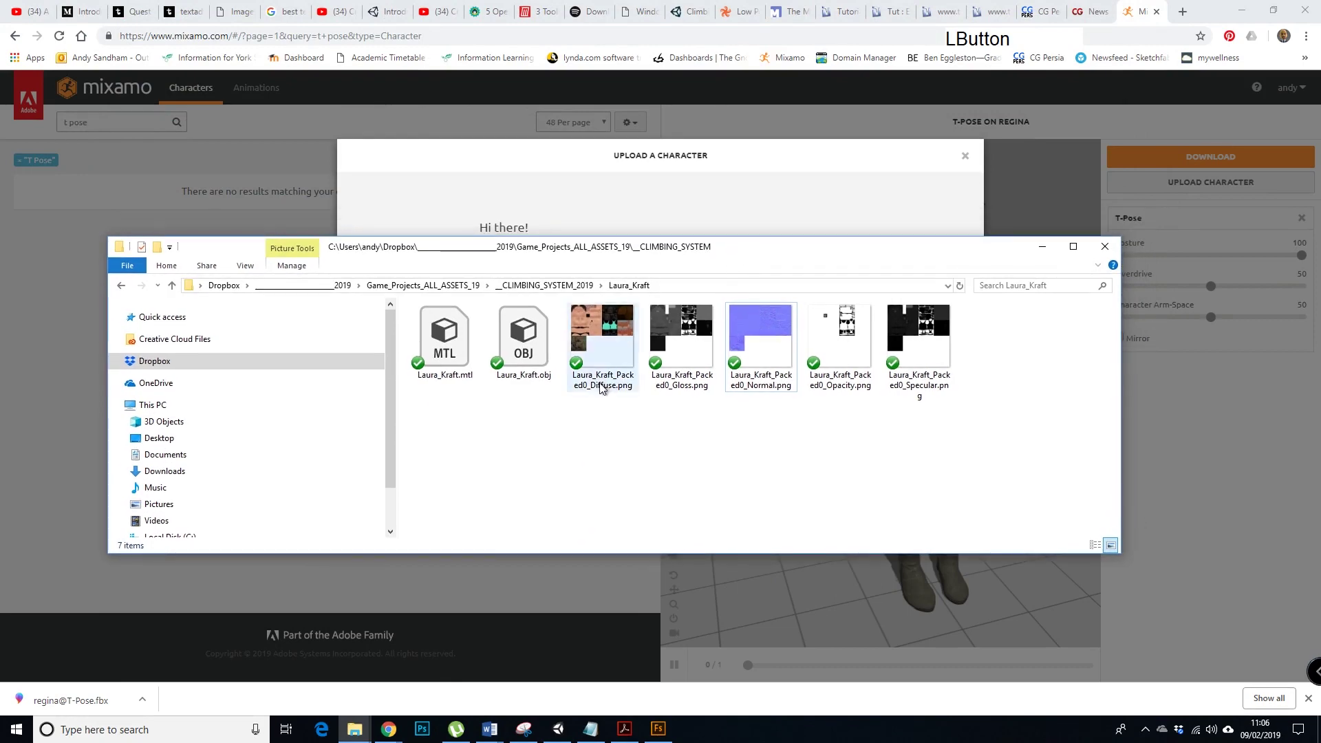
Step: Select all seven exported Laura_Kraft files in the folder
{"action": "left_click", "coordinate": [537, 355]}
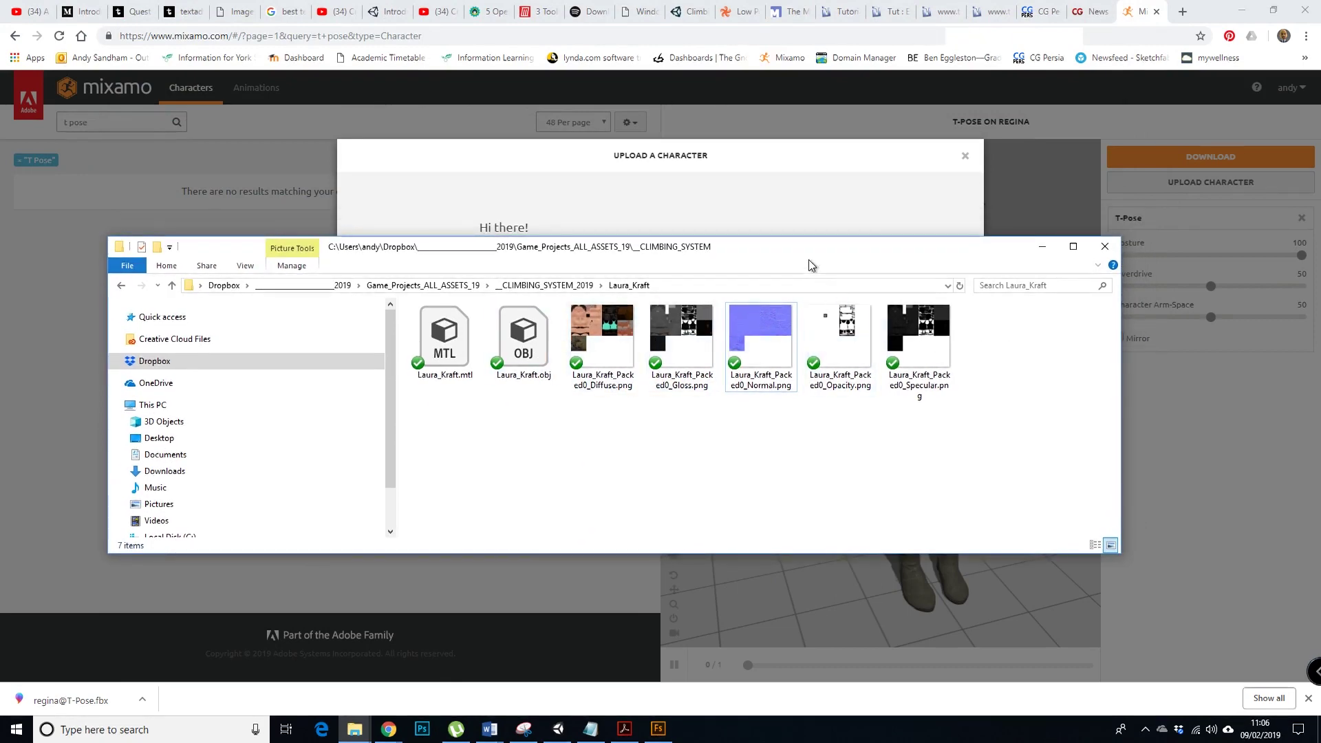
{"action": "left_click_drag", "start_coordinate": [793, 258], "coordinate": [819, 284]}
{"action": "left_click", "coordinate": [475, 369]}
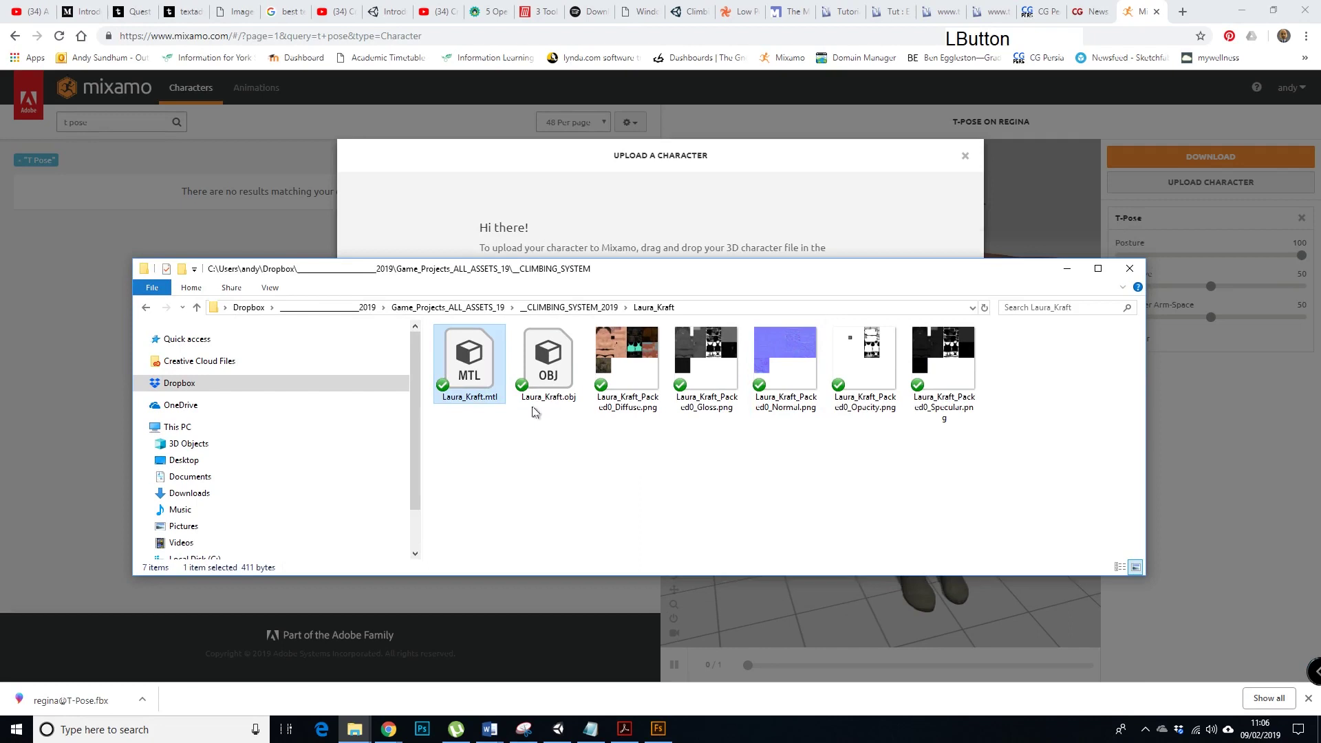
{"action": "left_click", "coordinate": [955, 383], "text": "shift"}
Step: Zip the seven exported files as Laura_Kraft.zip with WinRAR and drop it onto Mixamo's upload area
{"action": "right_click", "coordinate": [645, 375]}
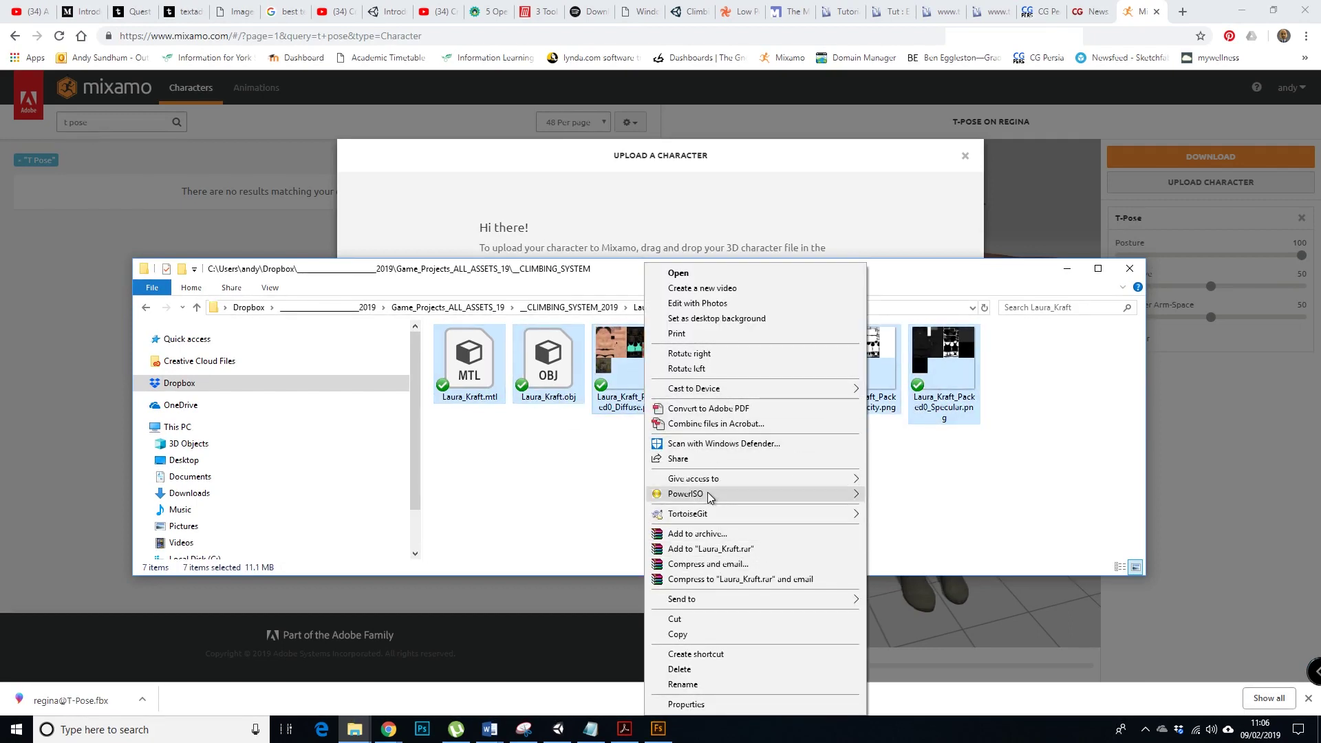
{"action": "mouse_move", "coordinate": [743, 498]}
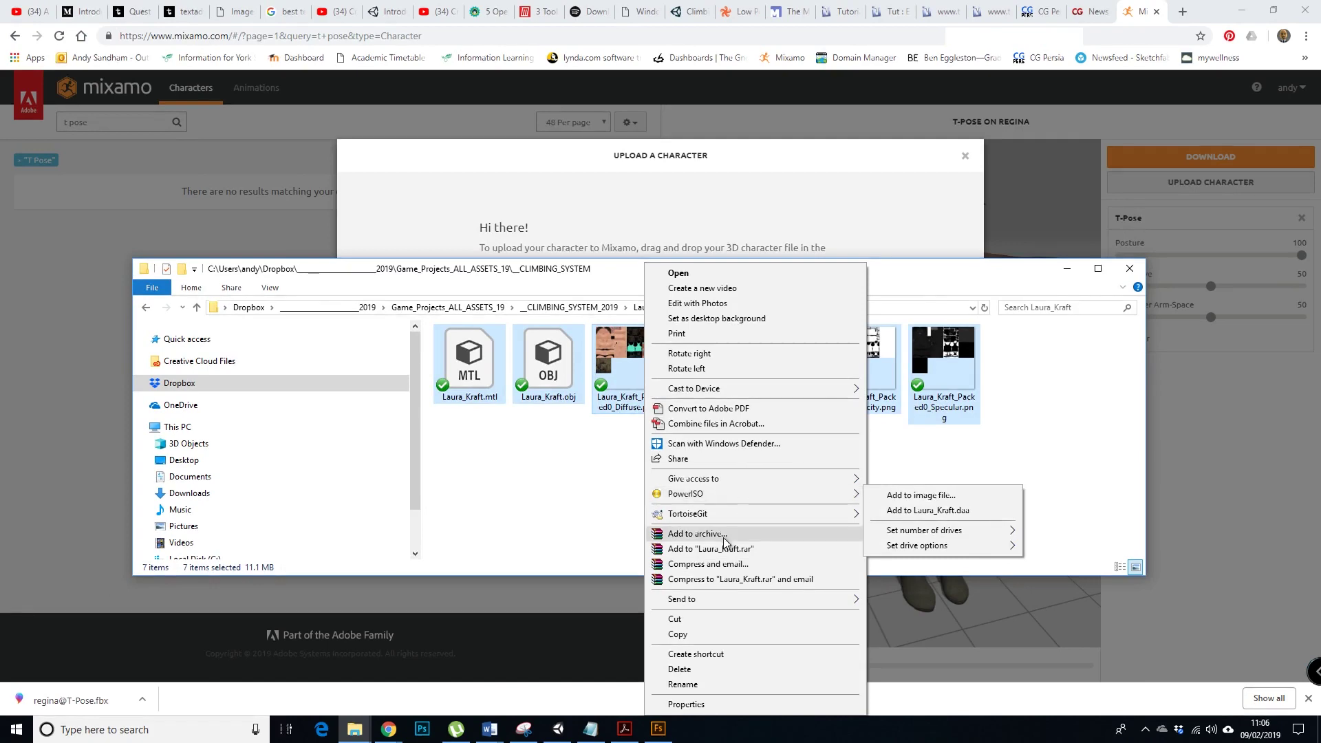
{"action": "left_click", "coordinate": [697, 534]}
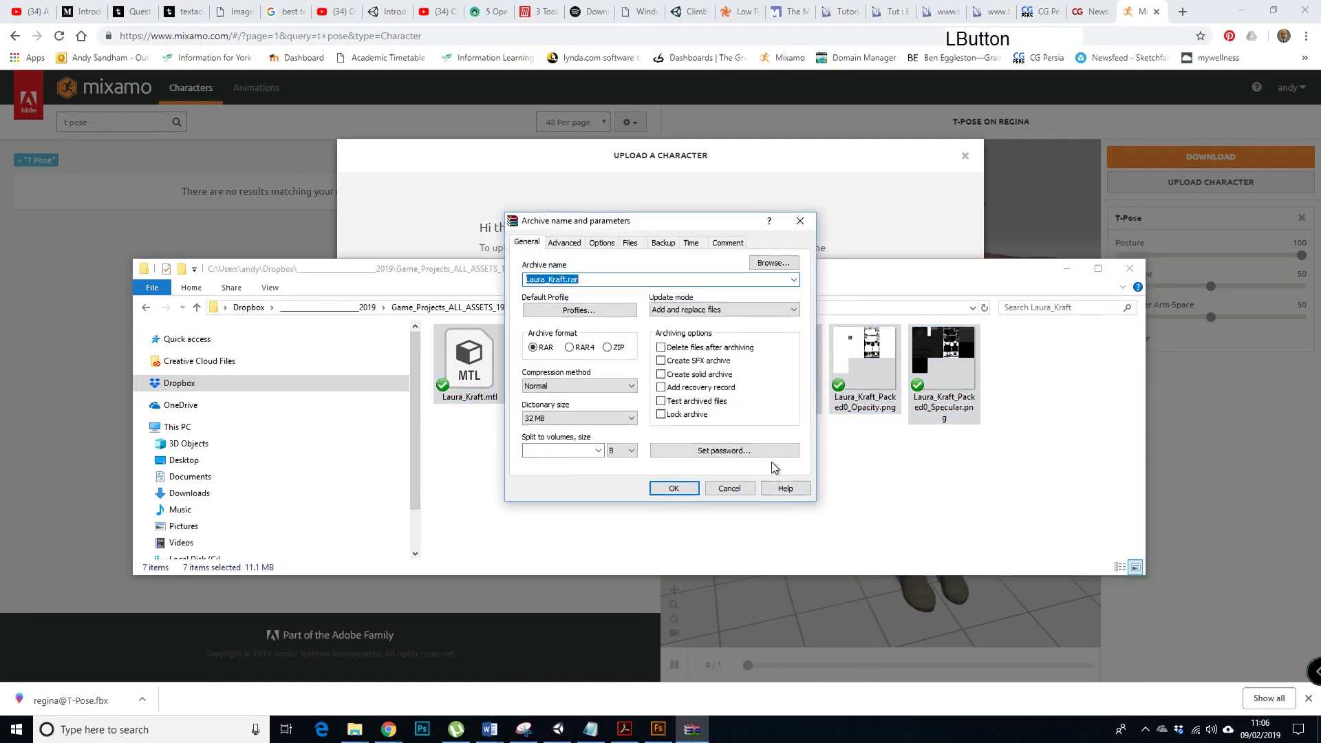
{"action": "left_click", "coordinate": [607, 348]}
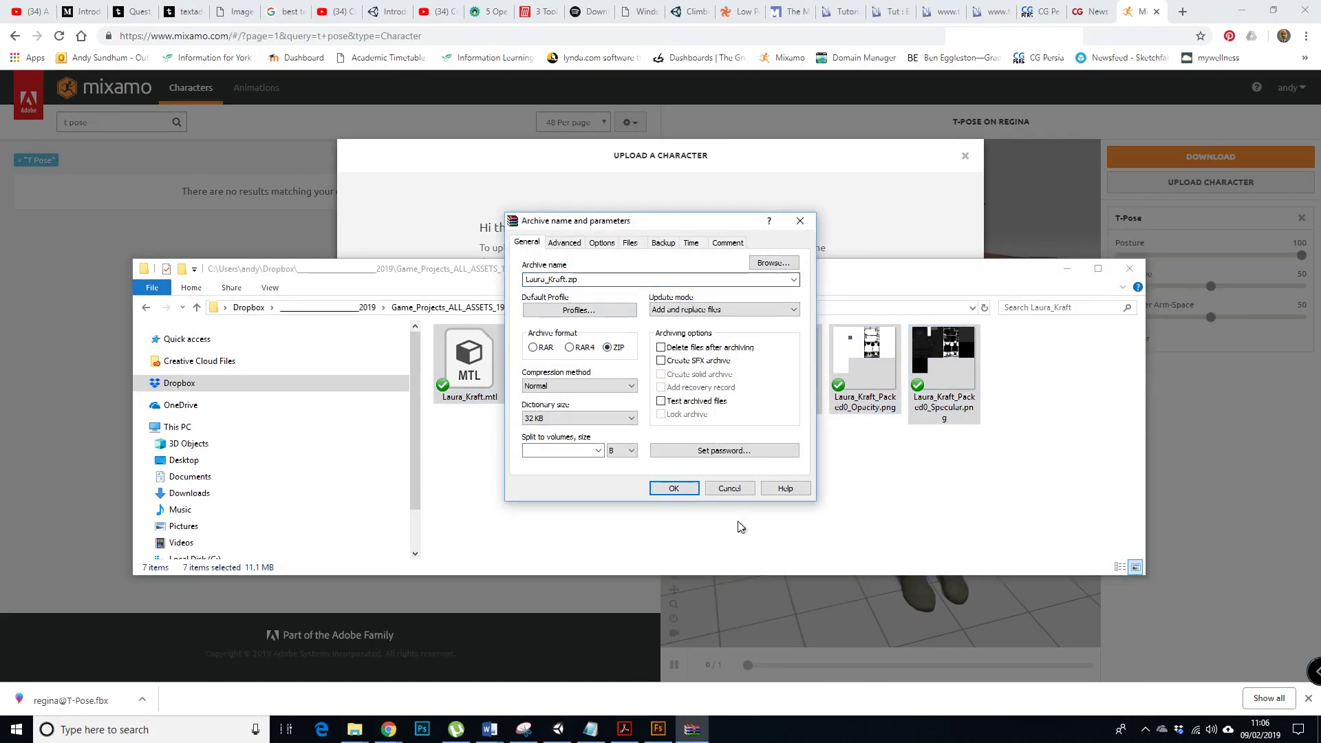
{"action": "left_click", "coordinate": [674, 490]}
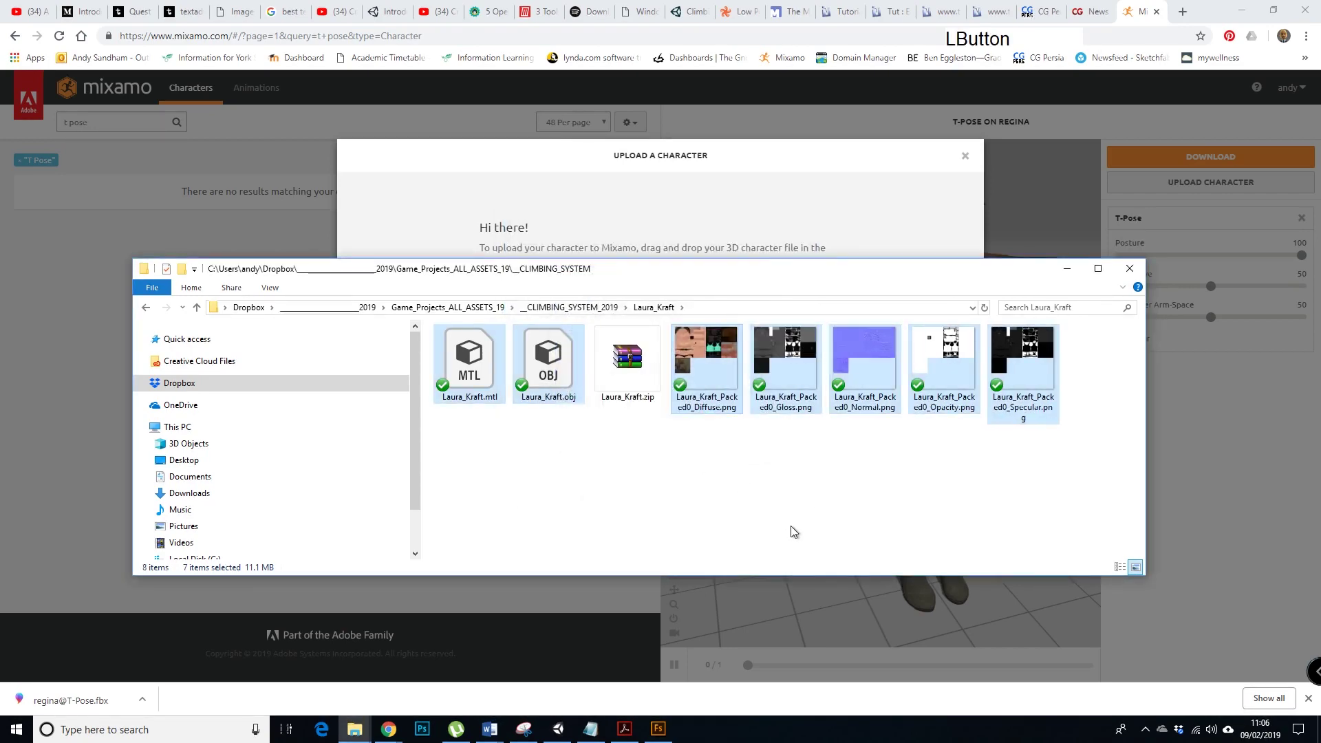
{"action": "left_click_drag", "start_coordinate": [790, 277], "coordinate": [829, 20]}
{"action": "left_click_drag", "start_coordinate": [670, 134], "coordinate": [667, 464]}
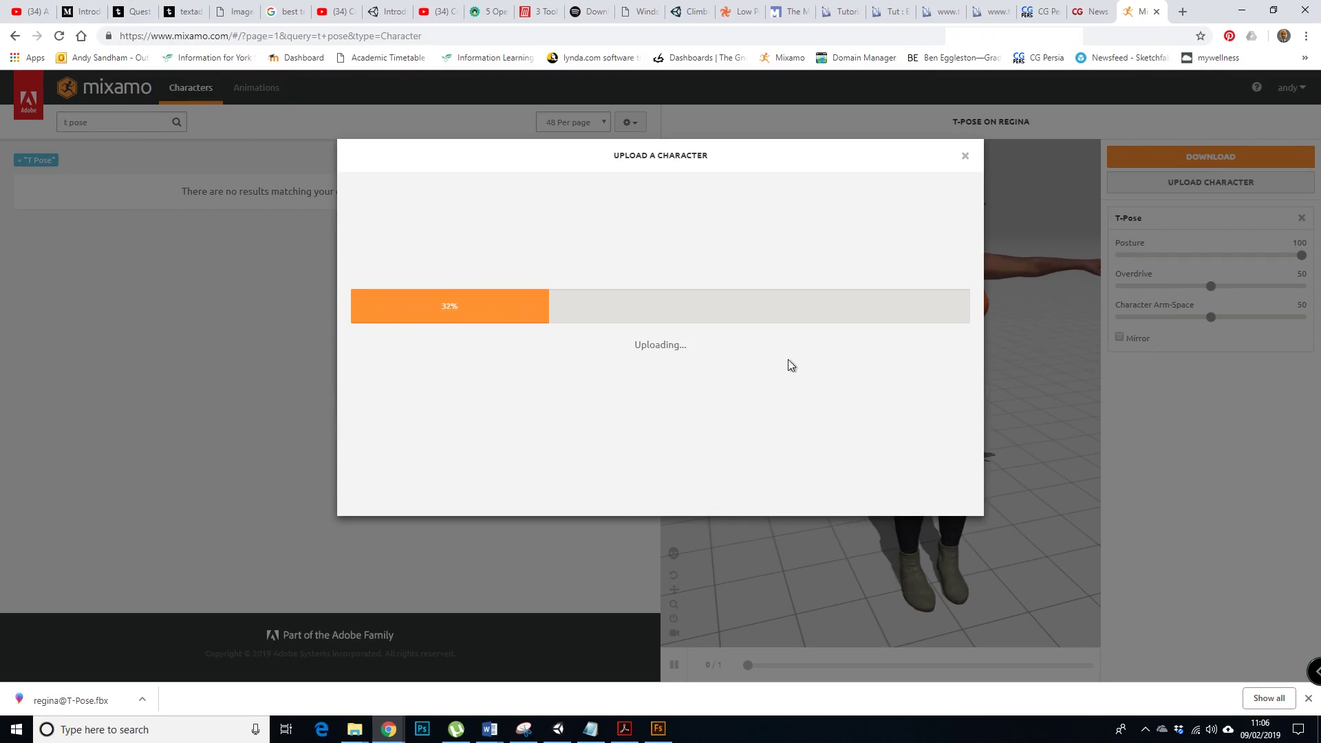
Step: Let the Laura_Kraft upload complete and advance the Auto-Rigger past the Orient step
{"action": "key", "text": "alt+F9"}
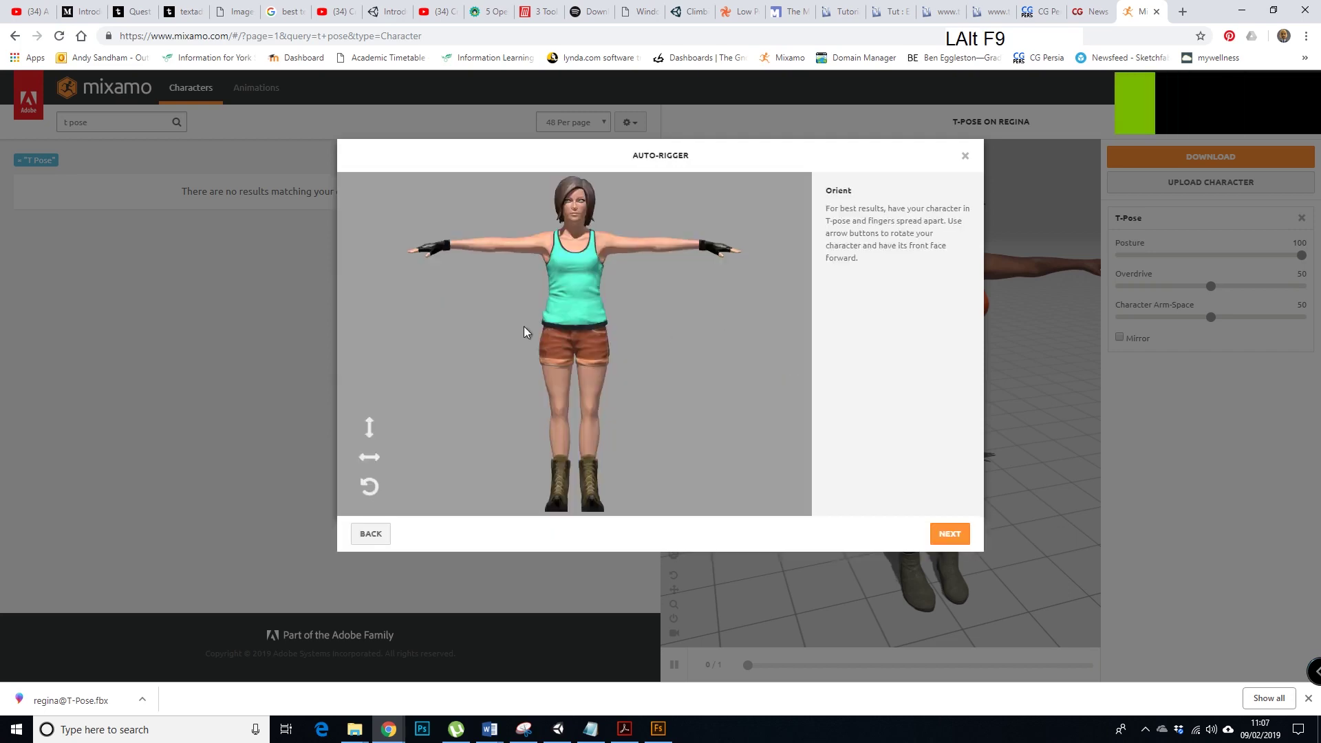
{"action": "left_click", "coordinate": [621, 412], "text": "alt"}
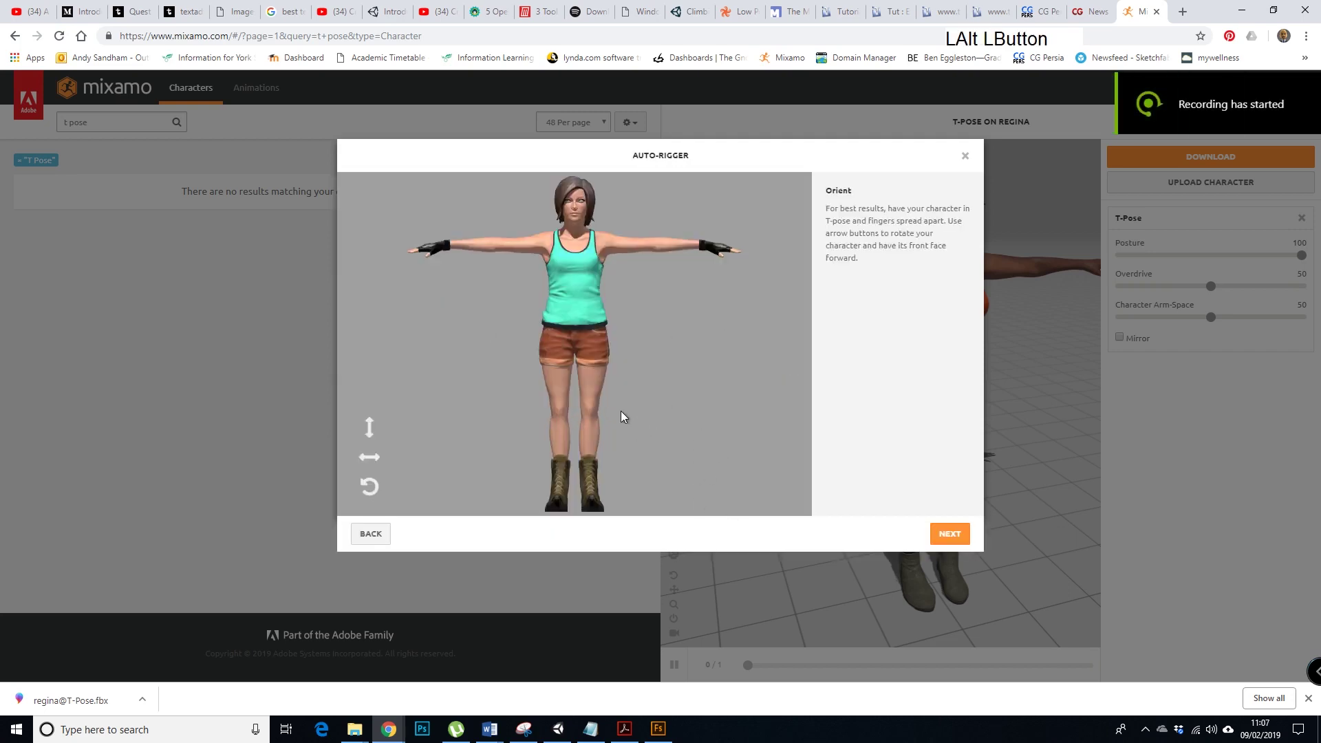
{"action": "left_click", "coordinate": [946, 535]}
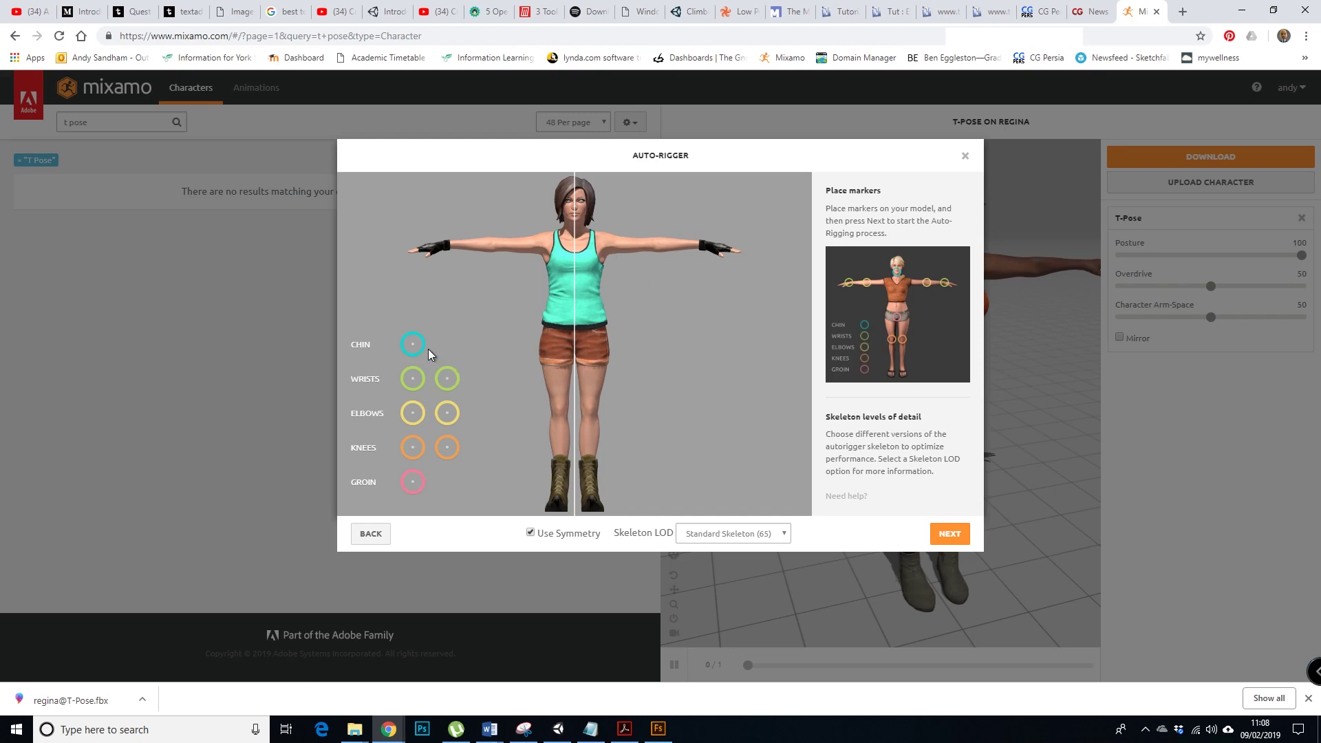
Step: Place chin, wrist, elbow, knee and groin markers with symmetry, then launch auto-rigging
{"action": "mouse_move", "coordinate": [415, 345]}
{"action": "left_mouse_down"}
{"action": "mouse_move", "coordinate": [482, 329]}
{"action": "mouse_move", "coordinate": [576, 229]}
{"action": "left_mouse_up"}
{"action": "mouse_move", "coordinate": [413, 378]}
{"action": "left_mouse_down"}
{"action": "mouse_move", "coordinate": [466, 266]}
{"action": "mouse_move", "coordinate": [449, 251]}
{"action": "left_mouse_up"}
{"action": "mouse_move", "coordinate": [413, 413]}
{"action": "left_mouse_down"}
{"action": "mouse_move", "coordinate": [508, 271]}
{"action": "mouse_move", "coordinate": [497, 250]}
{"action": "left_mouse_up"}
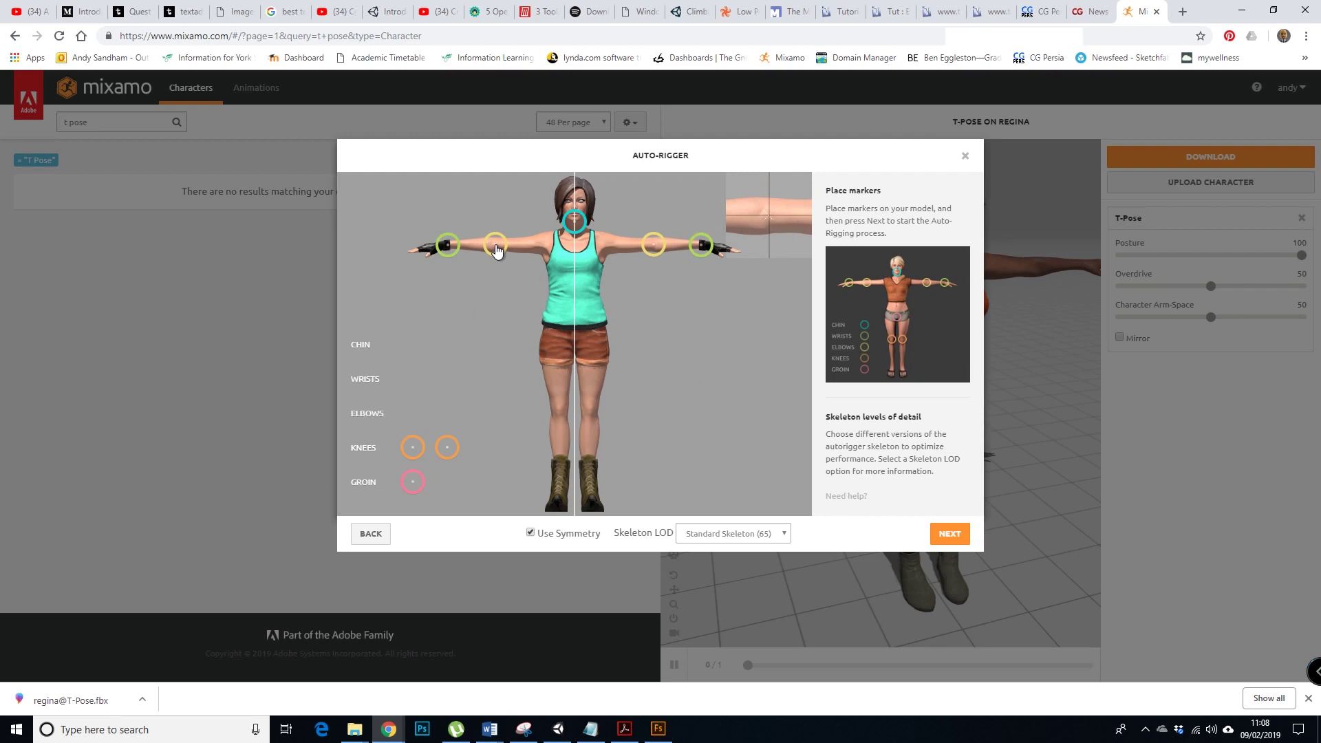
{"action": "left_click_drag", "start_coordinate": [497, 250], "coordinate": [497, 250]}
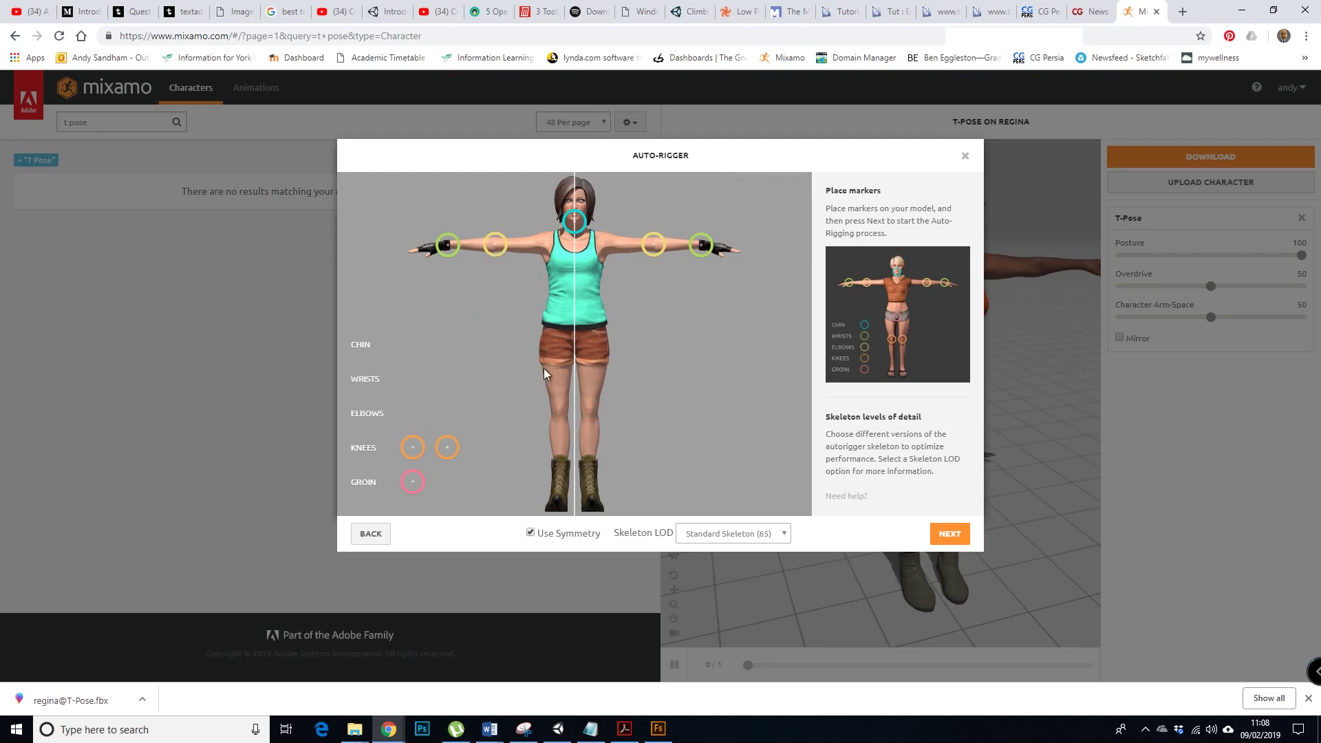
{"action": "left_click_drag", "start_coordinate": [412, 454], "coordinate": [559, 416]}
{"action": "mouse_move", "coordinate": [413, 482]}
{"action": "left_mouse_down"}
{"action": "mouse_move", "coordinate": [572, 378]}
{"action": "mouse_move", "coordinate": [575, 360]}
{"action": "left_mouse_up"}
{"action": "left_click", "coordinate": [950, 541]}
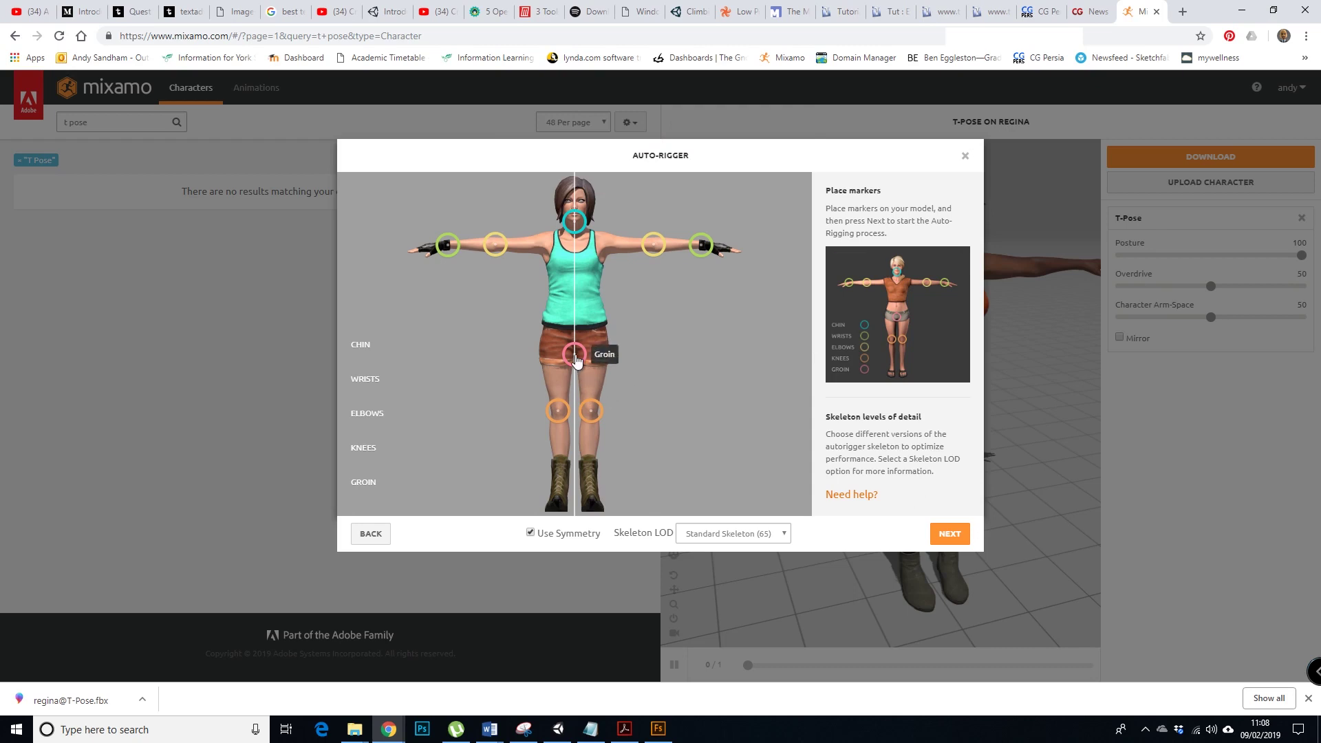
Step: Nudge the groin marker slightly and rerun the auto-rigging until it succeeds
{"action": "left_click_drag", "start_coordinate": [575, 367], "coordinate": [580, 358]}
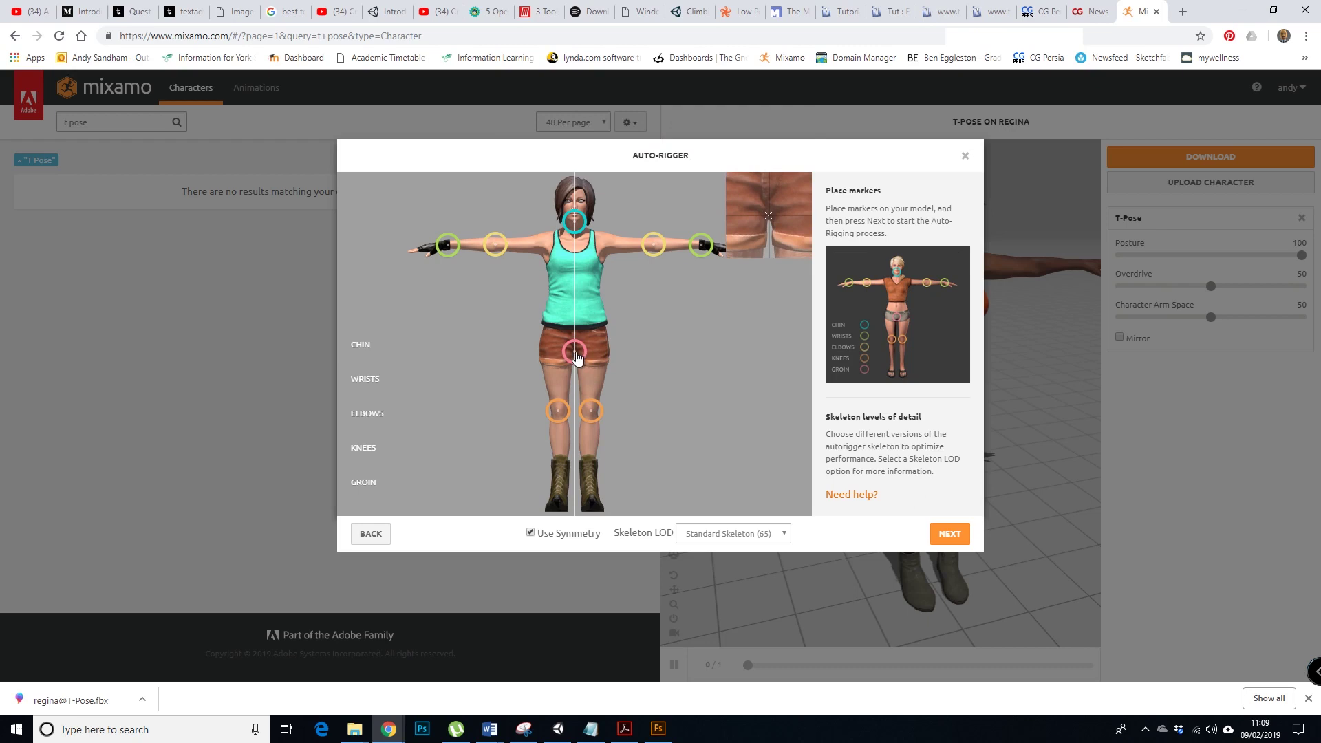
{"action": "left_click_drag", "start_coordinate": [576, 355], "coordinate": [576, 355]}
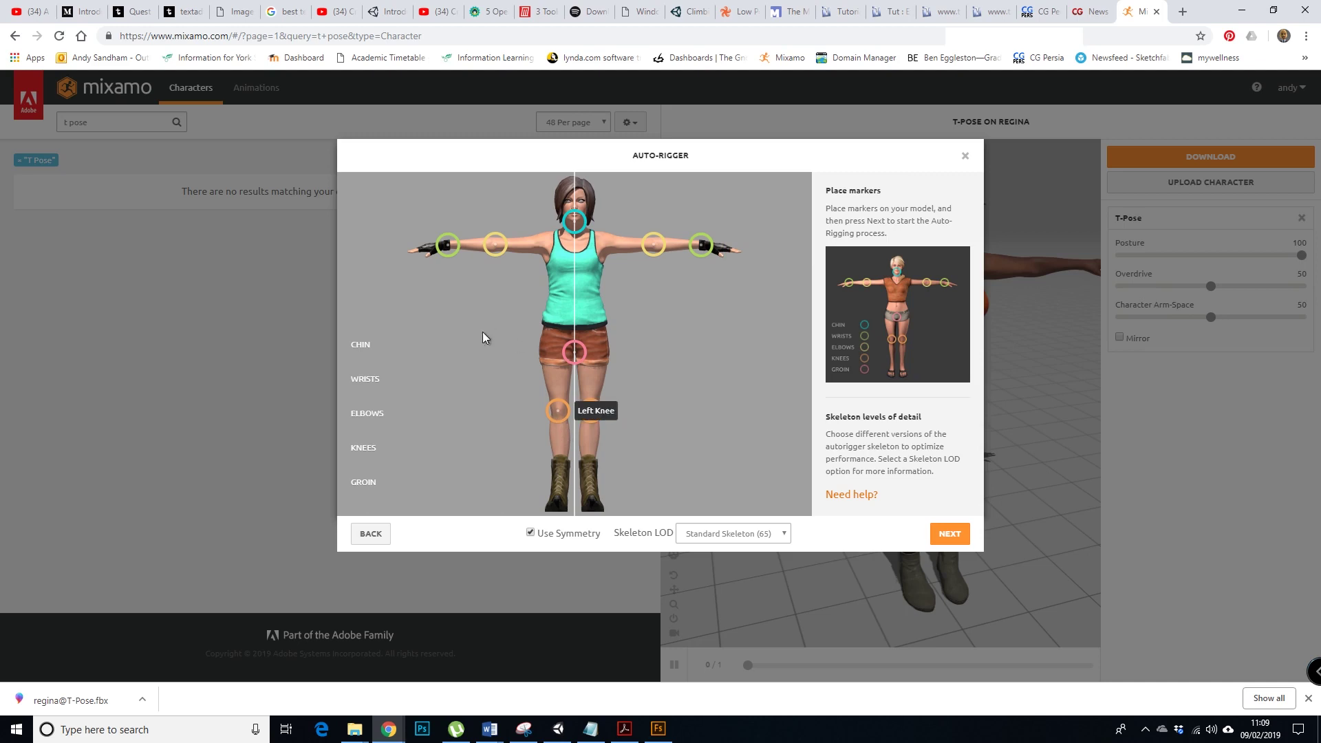
{"action": "left_click", "coordinate": [949, 535]}
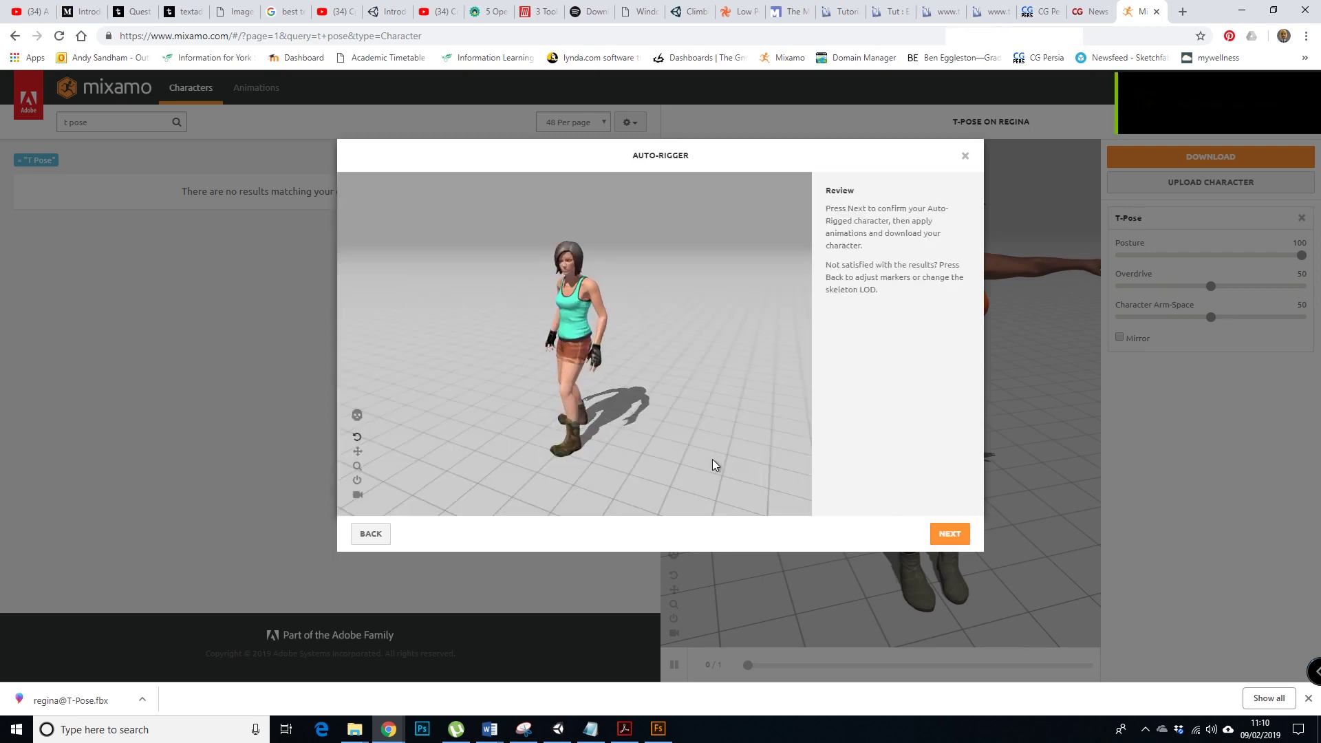
Step: Inspect the rig from front and side views, then accept it and replace the character with Laura_Kraft
{"action": "mouse_move", "coordinate": [618, 403]}
{"action": "left_mouse_down", "text": "alt"}
{"action": "mouse_move", "coordinate": [699, 391]}
{"action": "mouse_move", "coordinate": [659, 380]}
{"action": "mouse_move", "coordinate": [664, 410]}
{"action": "mouse_move", "coordinate": [607, 376]}
{"action": "mouse_move", "coordinate": [610, 408]}
{"action": "mouse_move", "coordinate": [570, 409]}
{"action": "mouse_move", "coordinate": [593, 392]}
{"action": "mouse_move", "coordinate": [623, 423]}
{"action": "left_mouse_up", "text": "alt"}
{"action": "scroll", "coordinate": [659, 386], "scroll_direction": "up", "scroll_amount": 2}
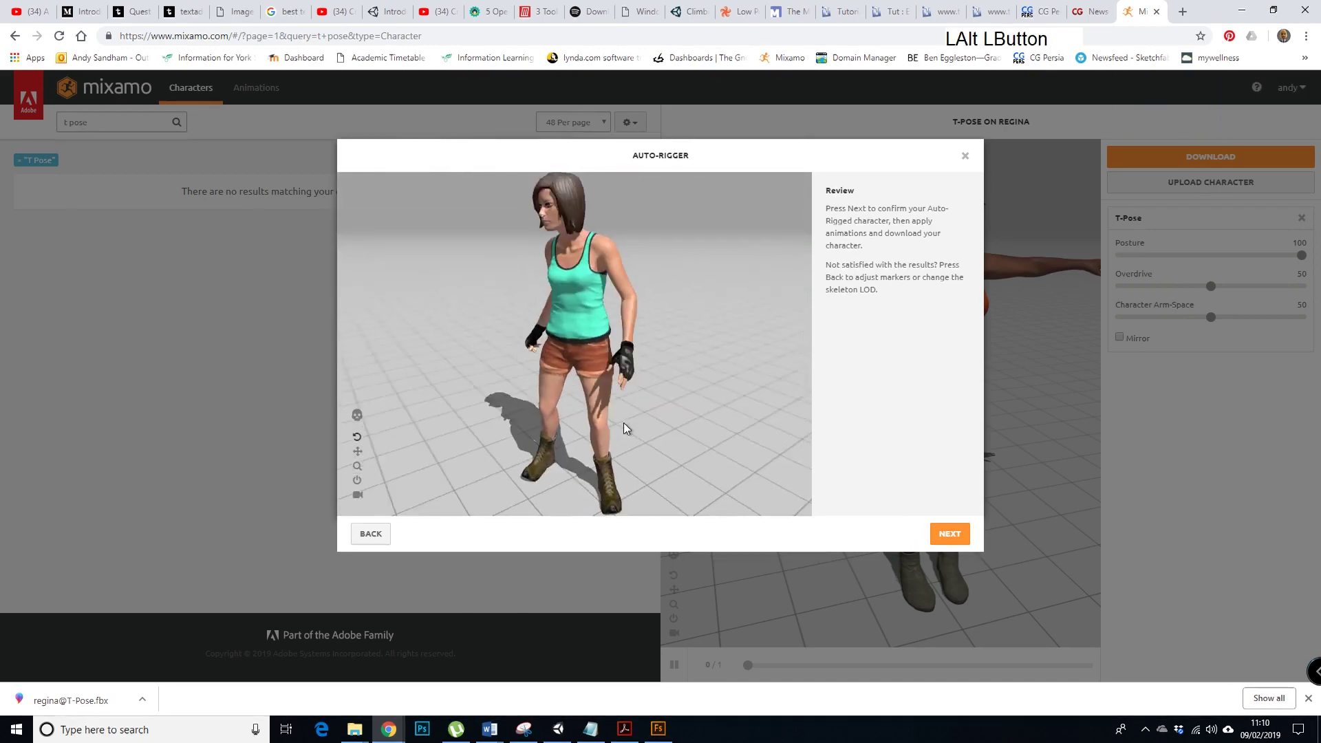
{"action": "middle_click_drag", "start_coordinate": [623, 422], "coordinate": [561, 258], "text": "alt"}
{"action": "left_click_drag", "start_coordinate": [683, 378], "coordinate": [606, 394], "text": "alt"}
{"action": "mouse_move", "coordinate": [606, 394]}
{"action": "middle_mouse_down", "text": "alt"}
{"action": "mouse_move", "coordinate": [620, 341]}
{"action": "mouse_move", "coordinate": [606, 394]}
{"action": "middle_mouse_up", "text": "alt"}
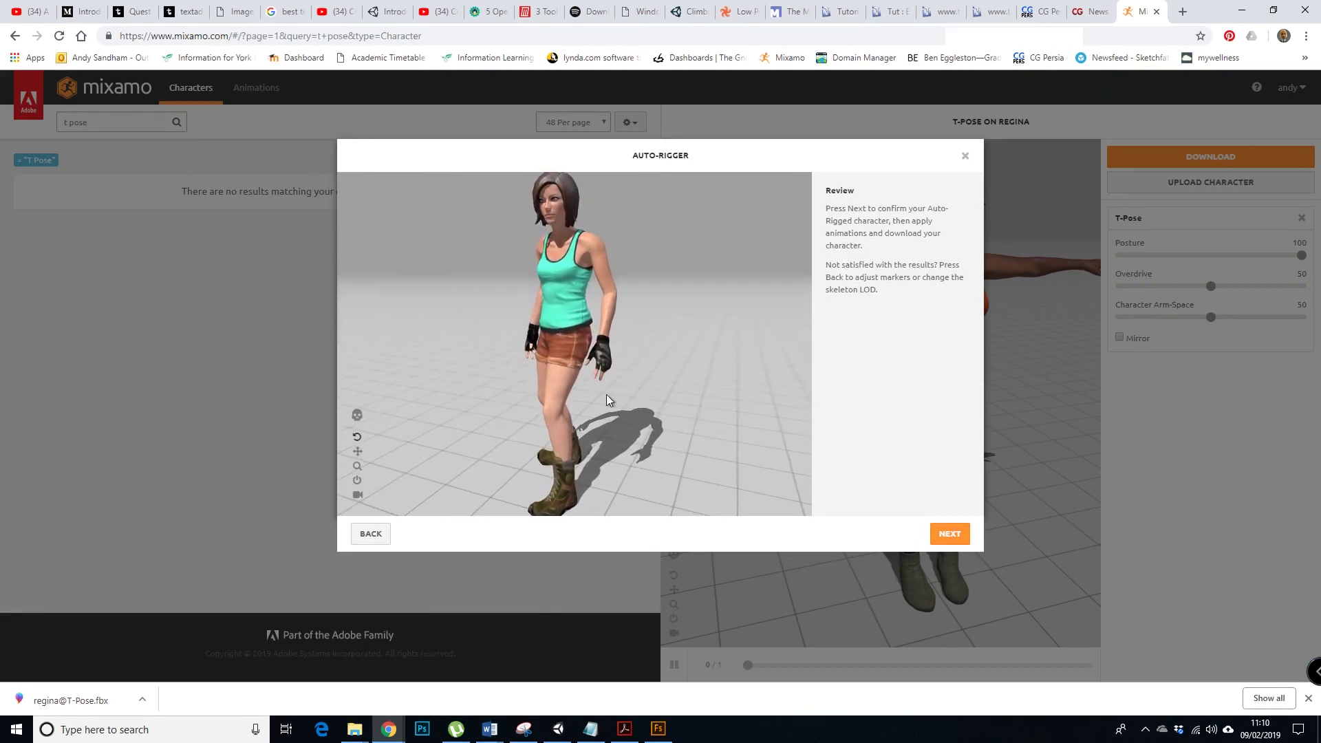
{"action": "left_click", "coordinate": [953, 535]}
{"action": "left_click", "coordinate": [967, 532]}
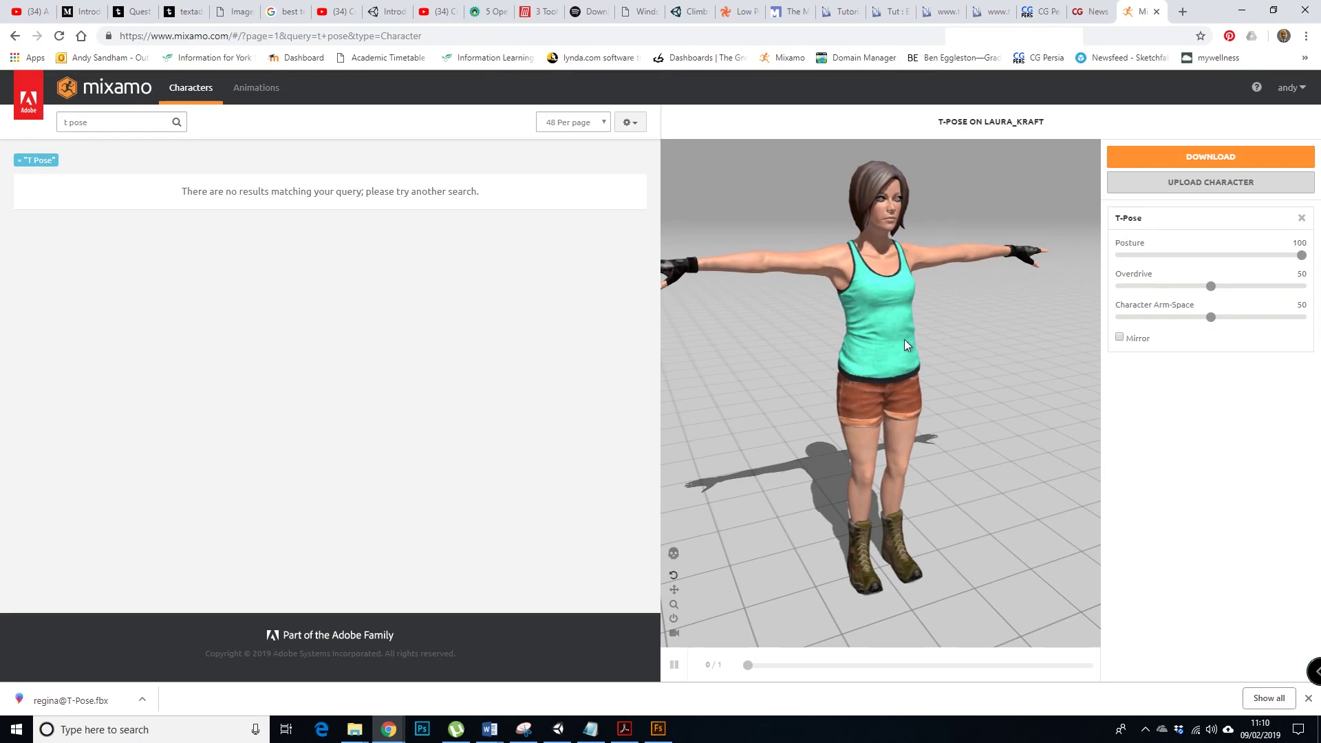
Step: Fix the 't pose' search text and show its 54 animation results, led by T-Pose
{"action": "left_click_drag", "start_coordinate": [951, 435], "coordinate": [888, 435], "text": "alt"}
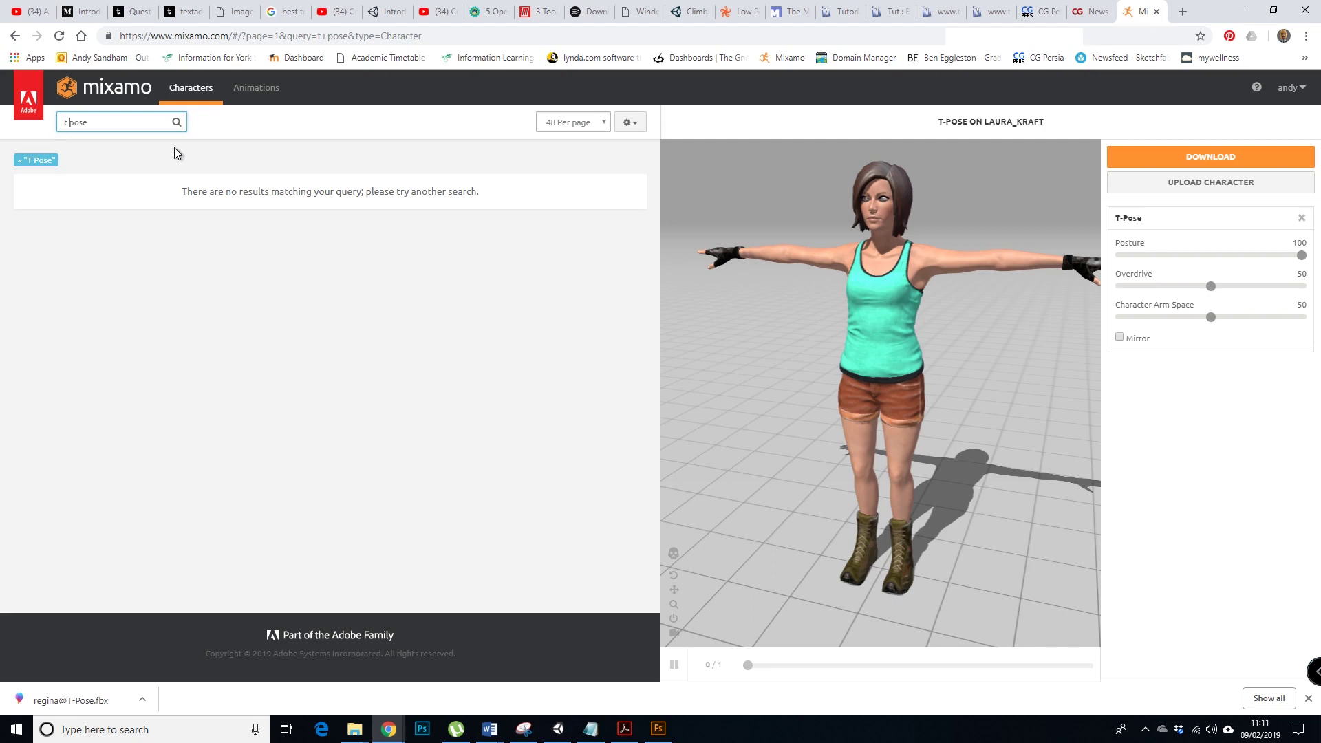
{"action": "key", "text": "BackSpace"}
{"action": "left_click", "coordinate": [249, 89]}
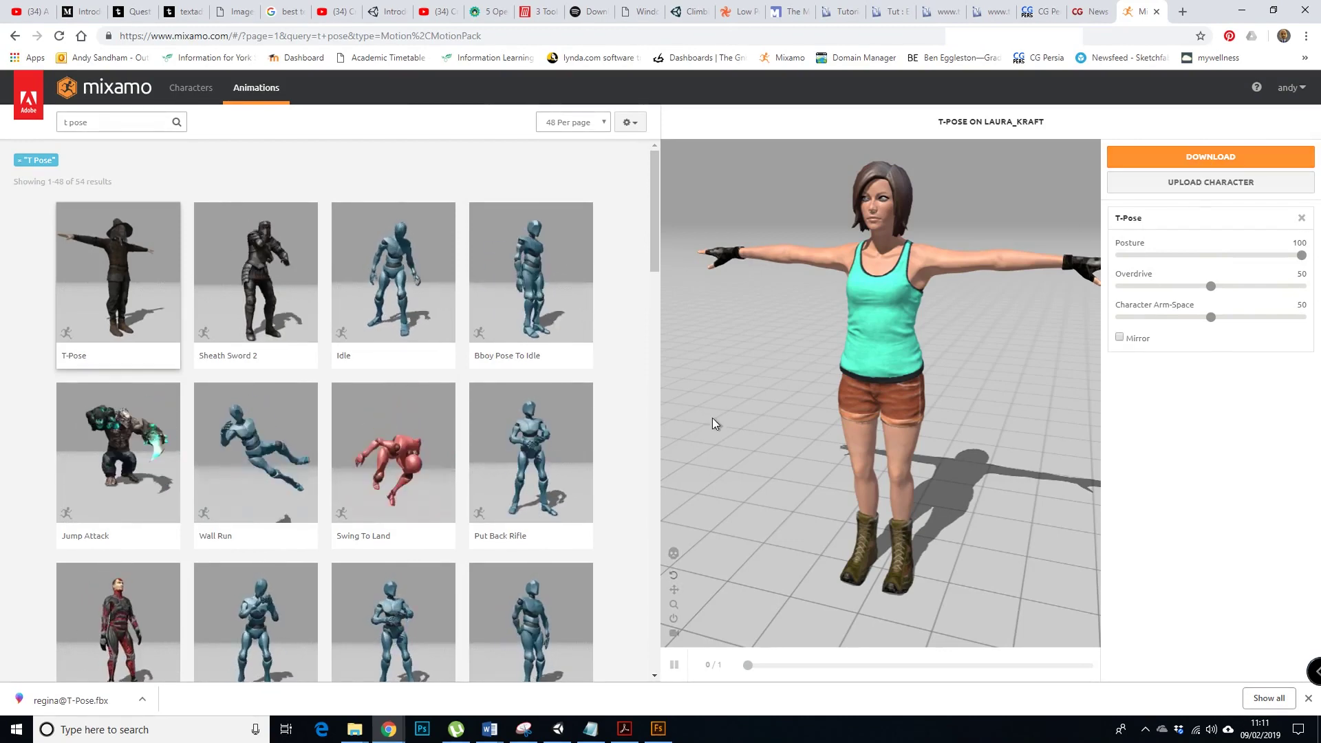
Step: In Mixamo's Download Settings, choose the export format from the Format dropdown
{"action": "left_click", "coordinate": [1182, 157]}
{"action": "left_click", "coordinate": [614, 214]}
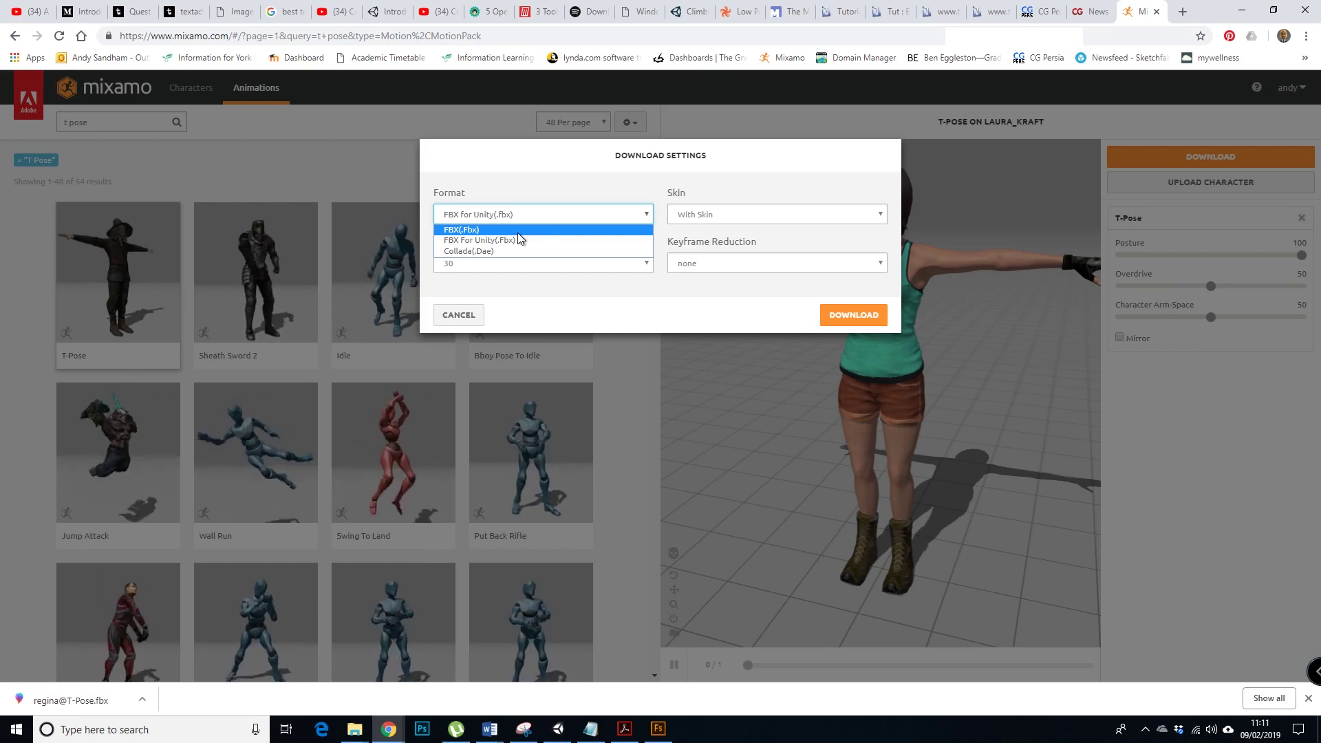
{"action": "left_click", "coordinate": [548, 230]}
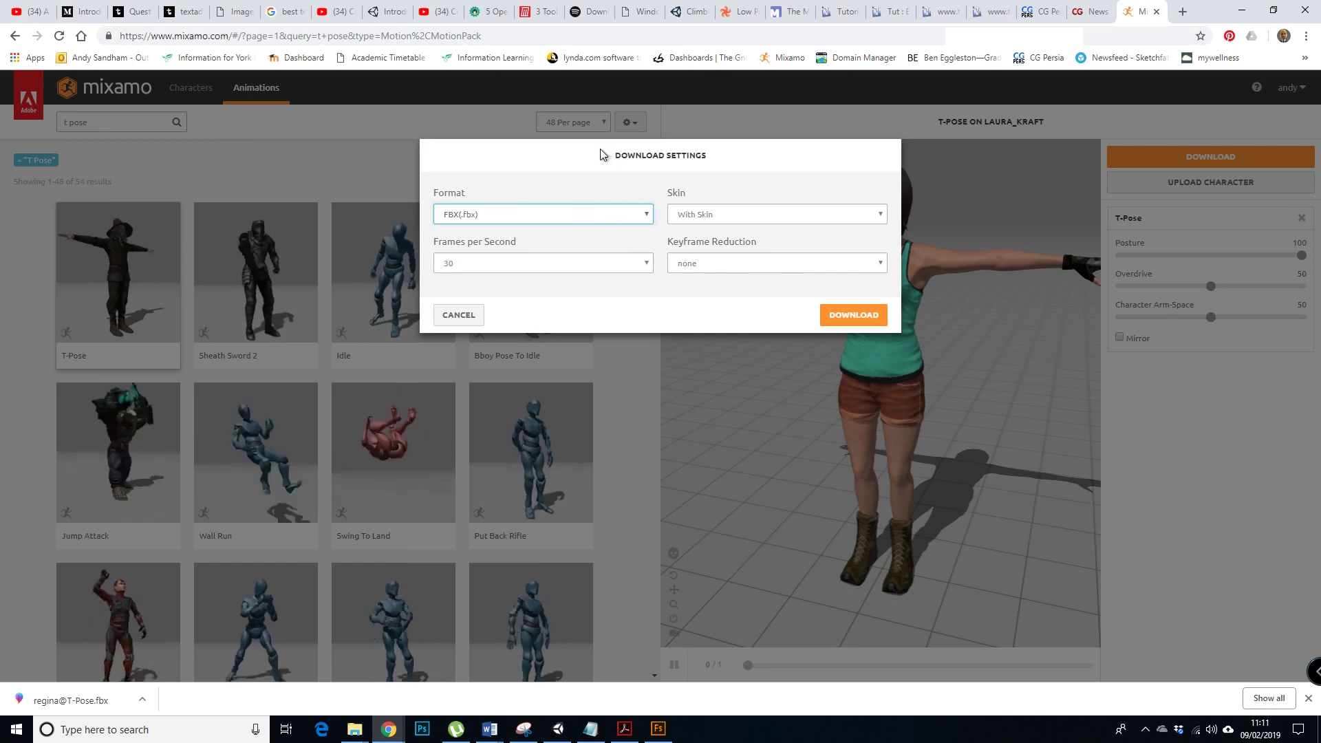
{"action": "left_click", "coordinate": [578, 155]}
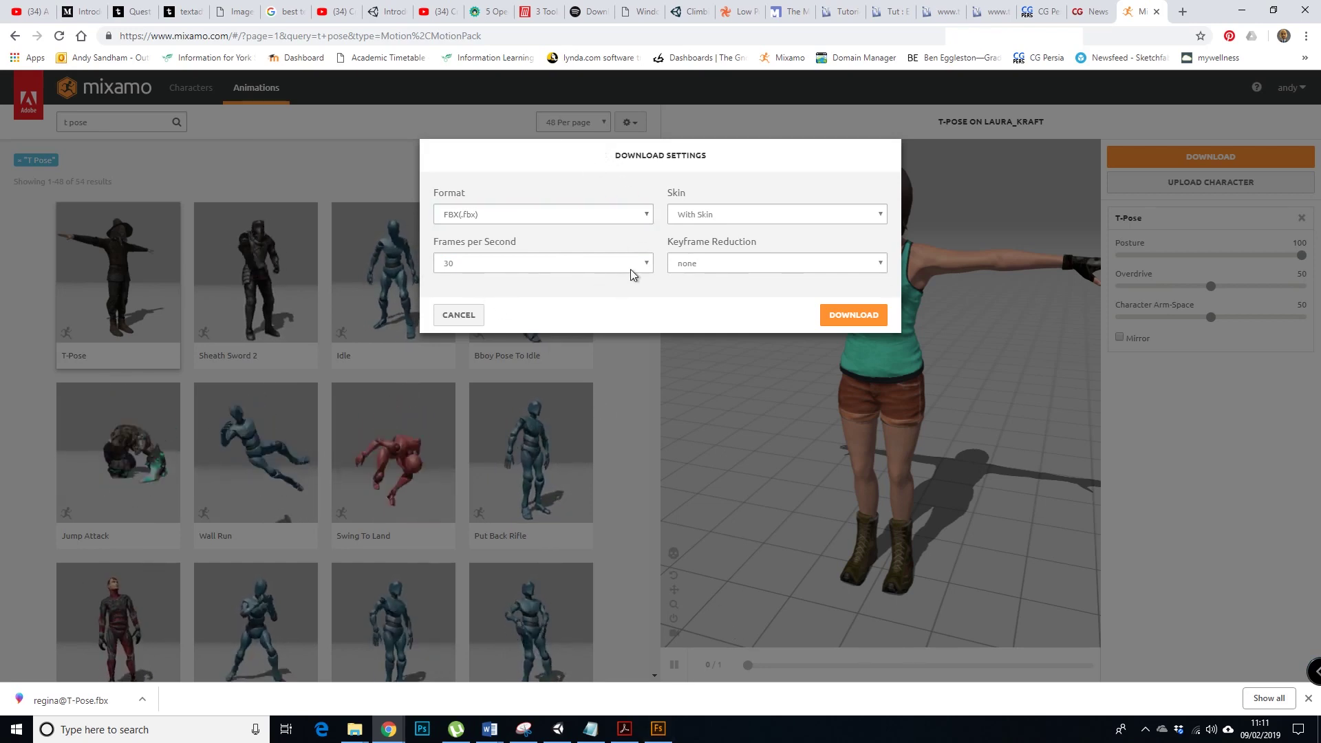
{"action": "left_click", "coordinate": [638, 214]}
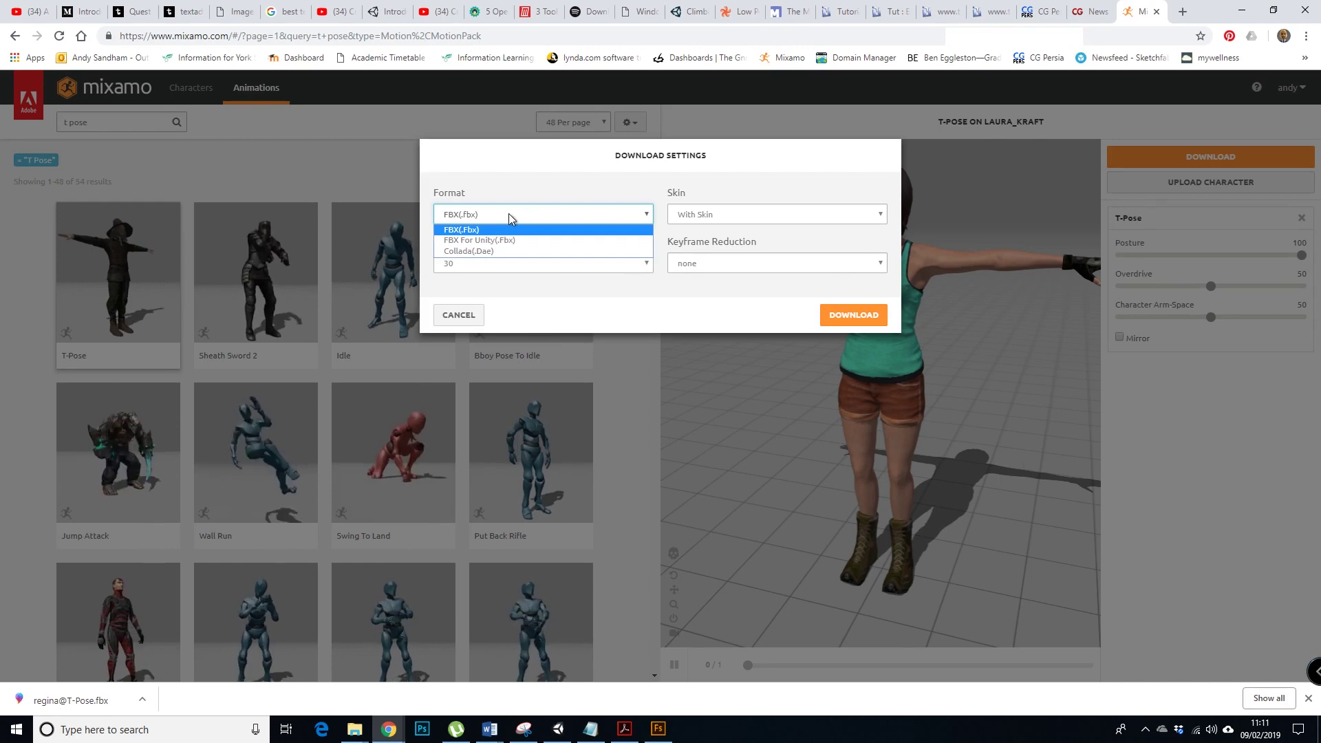
{"action": "left_click", "coordinate": [583, 179]}
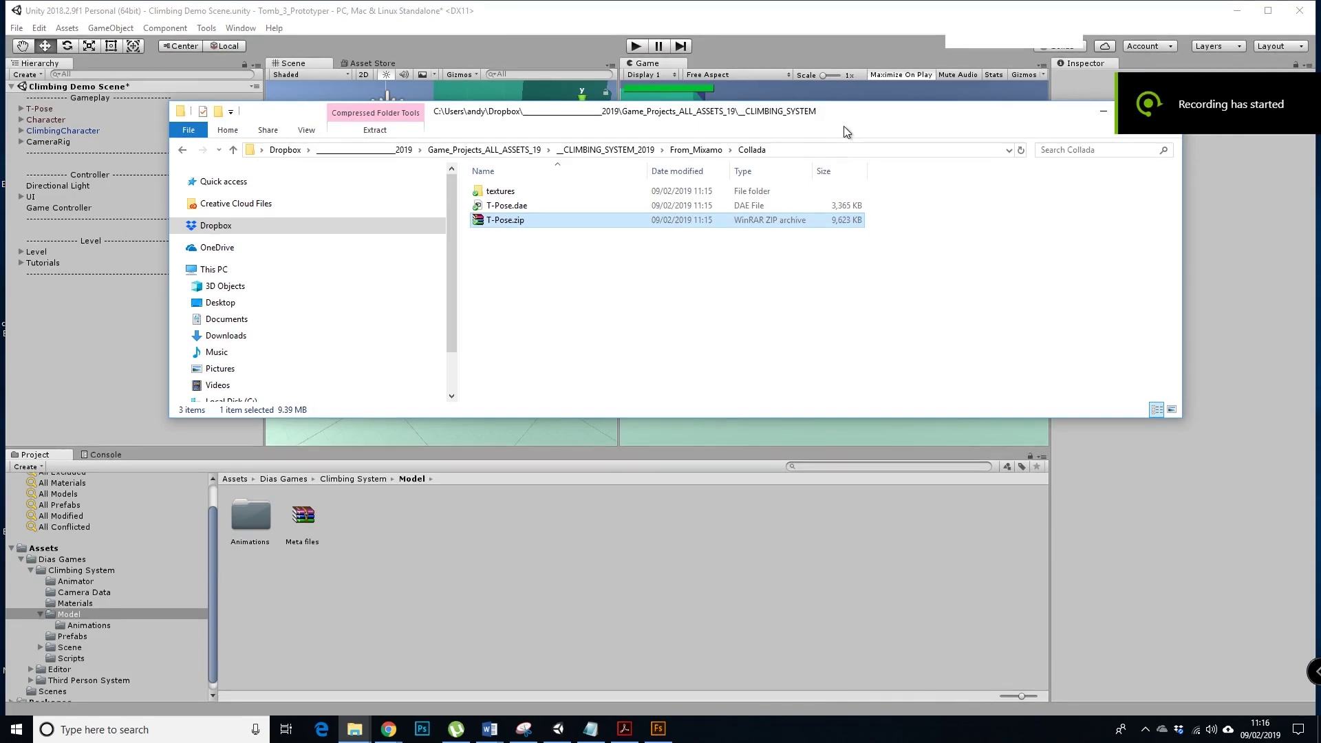
Step: Shift the Explorer window and delete T-Pose.zip from the Collada folder
{"action": "left_click", "coordinate": [824, 124]}
{"action": "left_click_drag", "start_coordinate": [824, 124], "coordinate": [783, 110]}
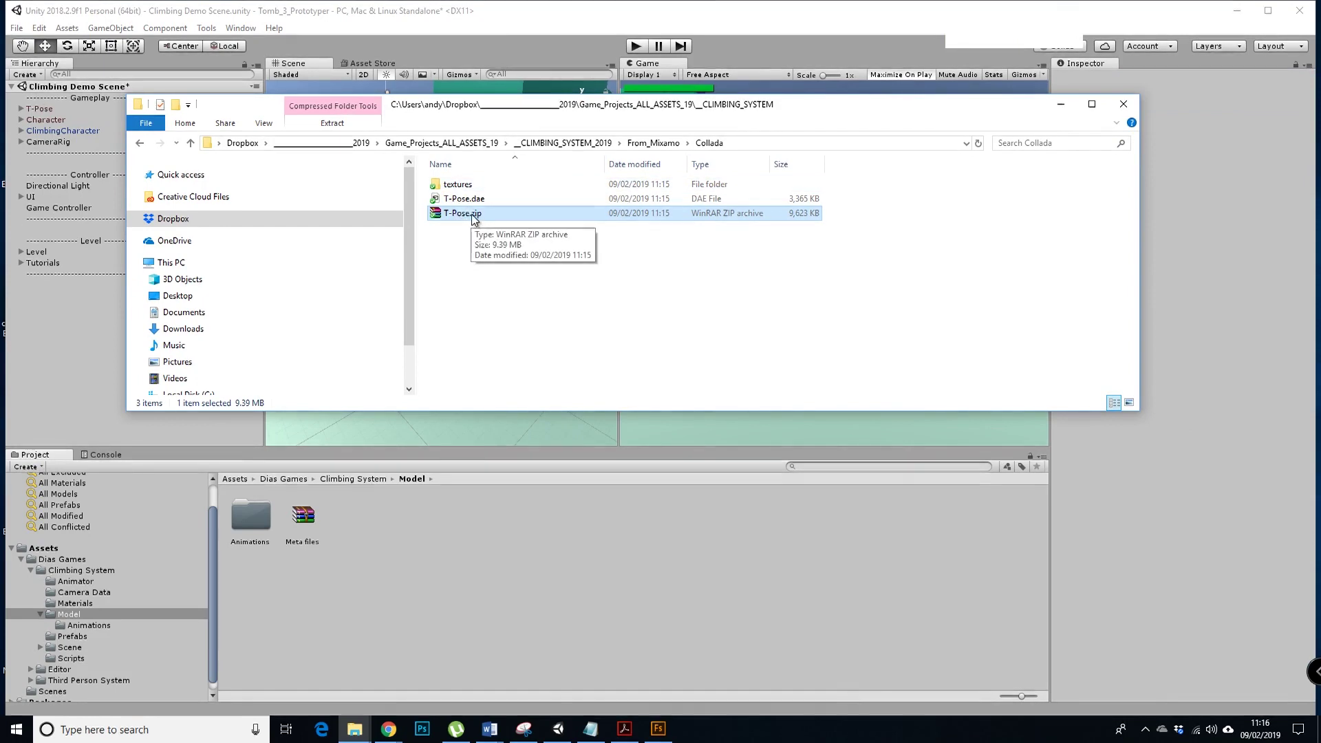
{"action": "key", "text": "Delete"}
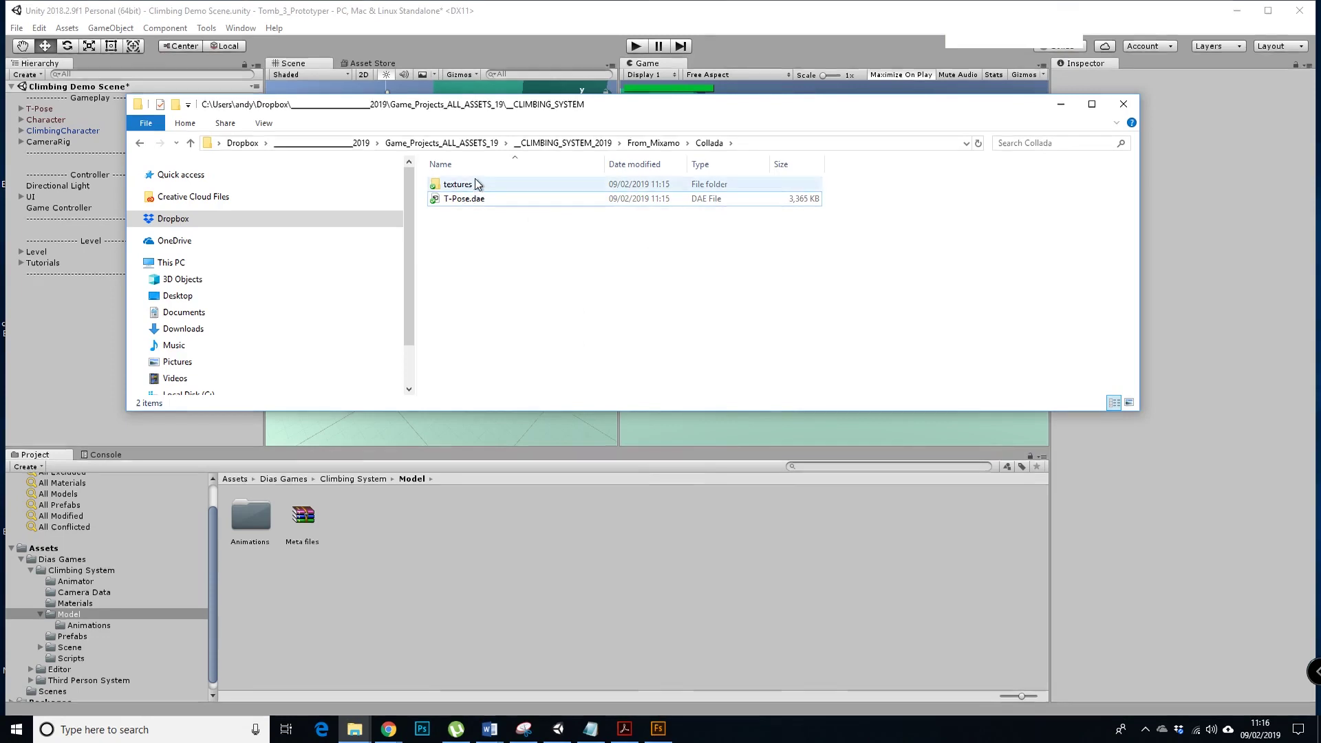
Step: Check the textures folder's five PNGs, then drag the textures folder toward Unity
{"action": "left_click", "coordinate": [459, 201]}
{"action": "double_click", "coordinate": [455, 186]}
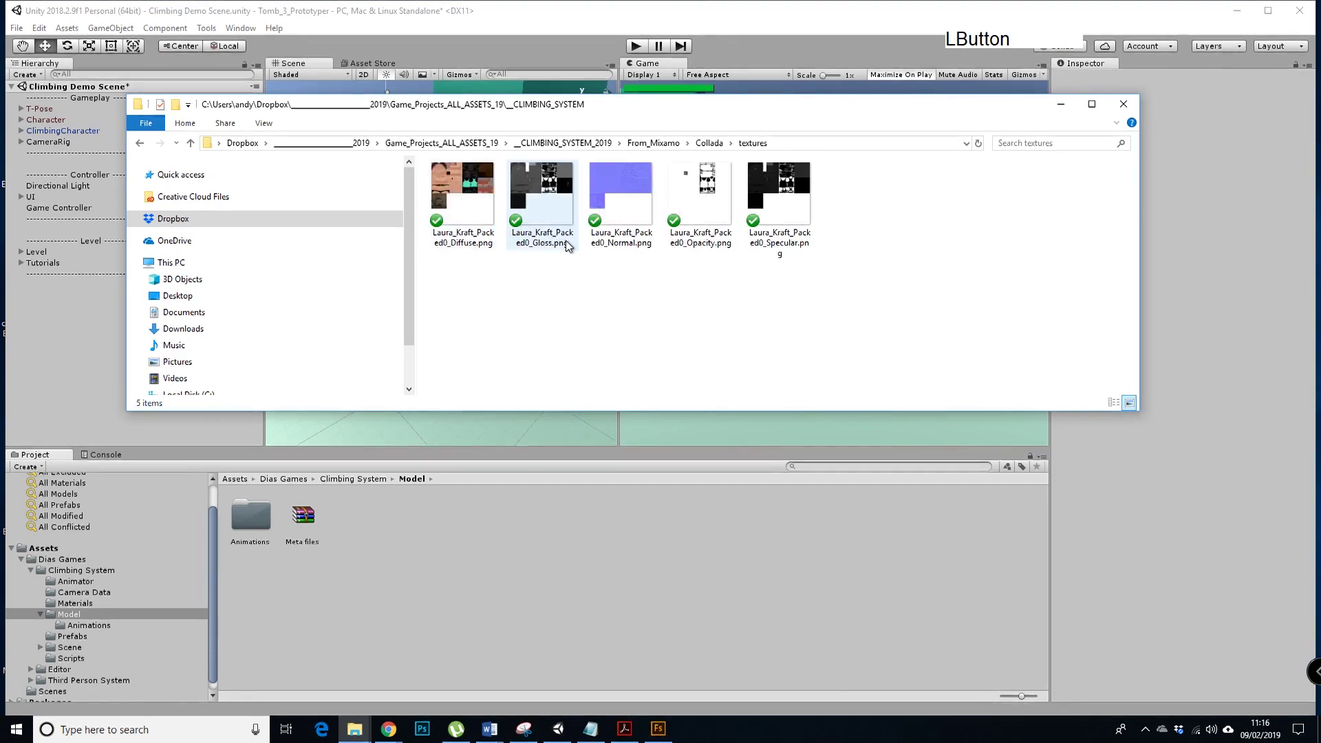
{"action": "left_click", "coordinate": [140, 143]}
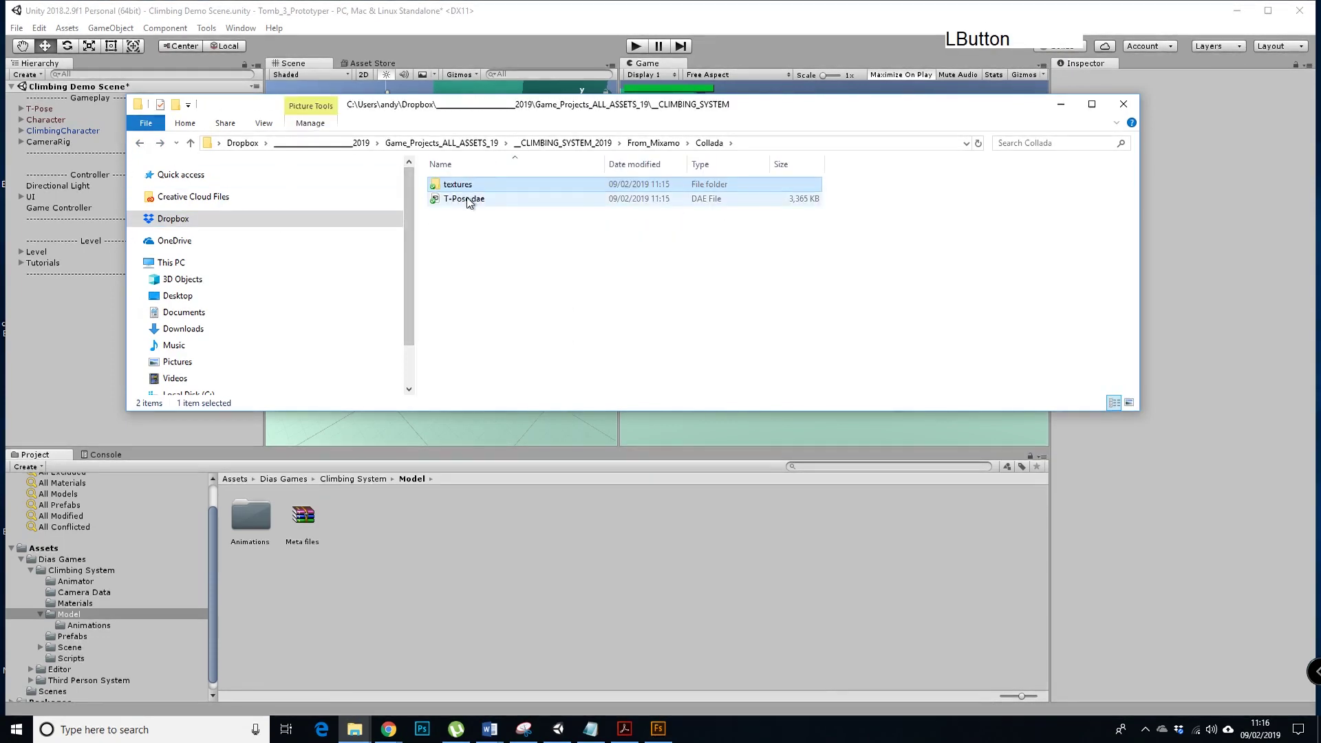
{"action": "mouse_move", "coordinate": [468, 185]}
{"action": "left_mouse_down"}
{"action": "mouse_move", "coordinate": [536, 287]}
{"action": "mouse_move", "coordinate": [481, 571]}
{"action": "mouse_move", "coordinate": [473, 192]}
{"action": "left_mouse_up"}
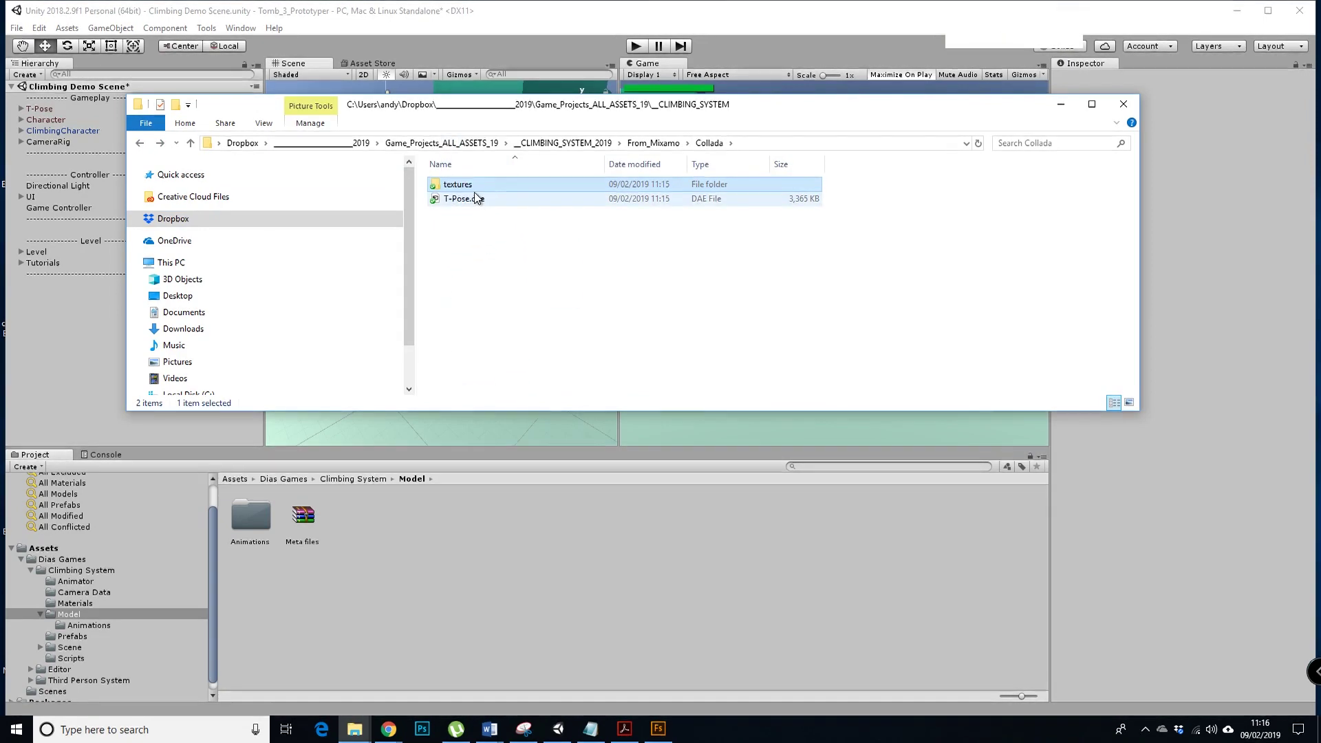
Step: Create a folder named ANDY in Unity's Assets and open it
{"action": "left_click", "coordinate": [235, 479]}
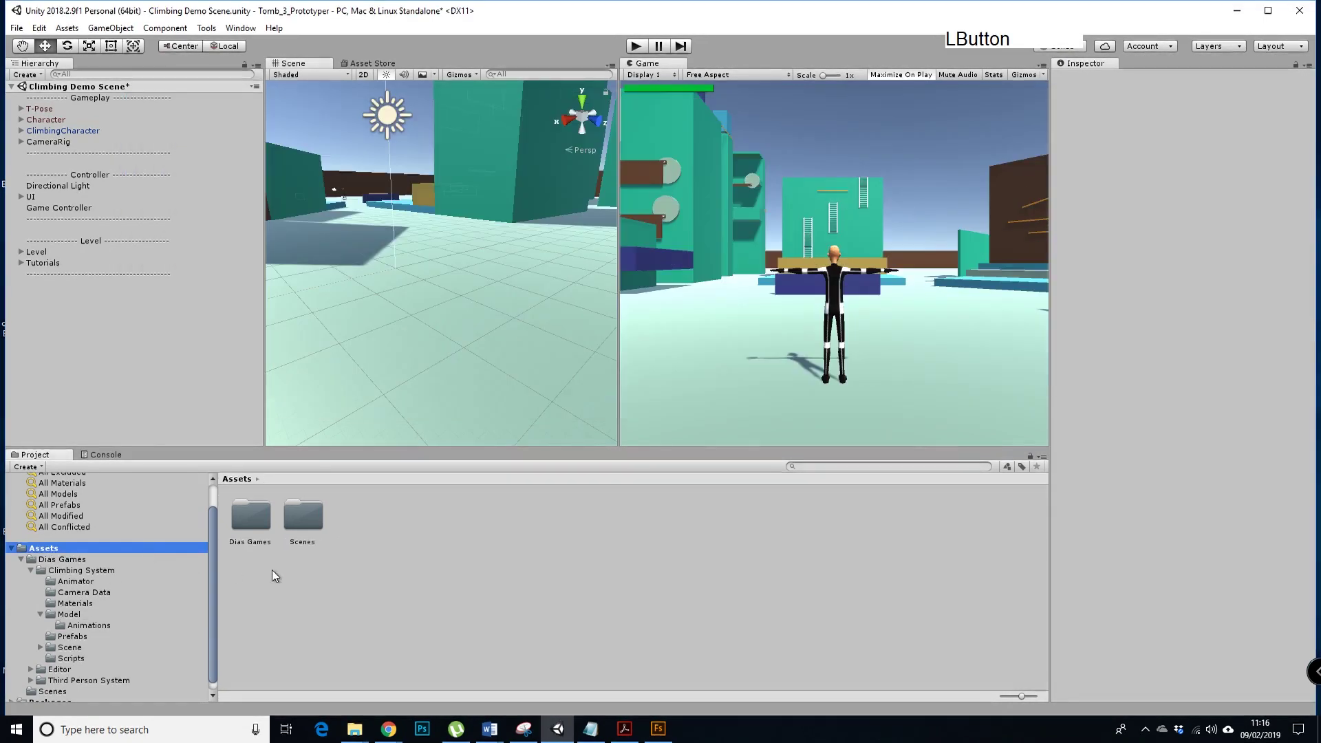
{"action": "right_click", "coordinate": [443, 557]}
{"action": "mouse_move", "coordinate": [416, 217]}
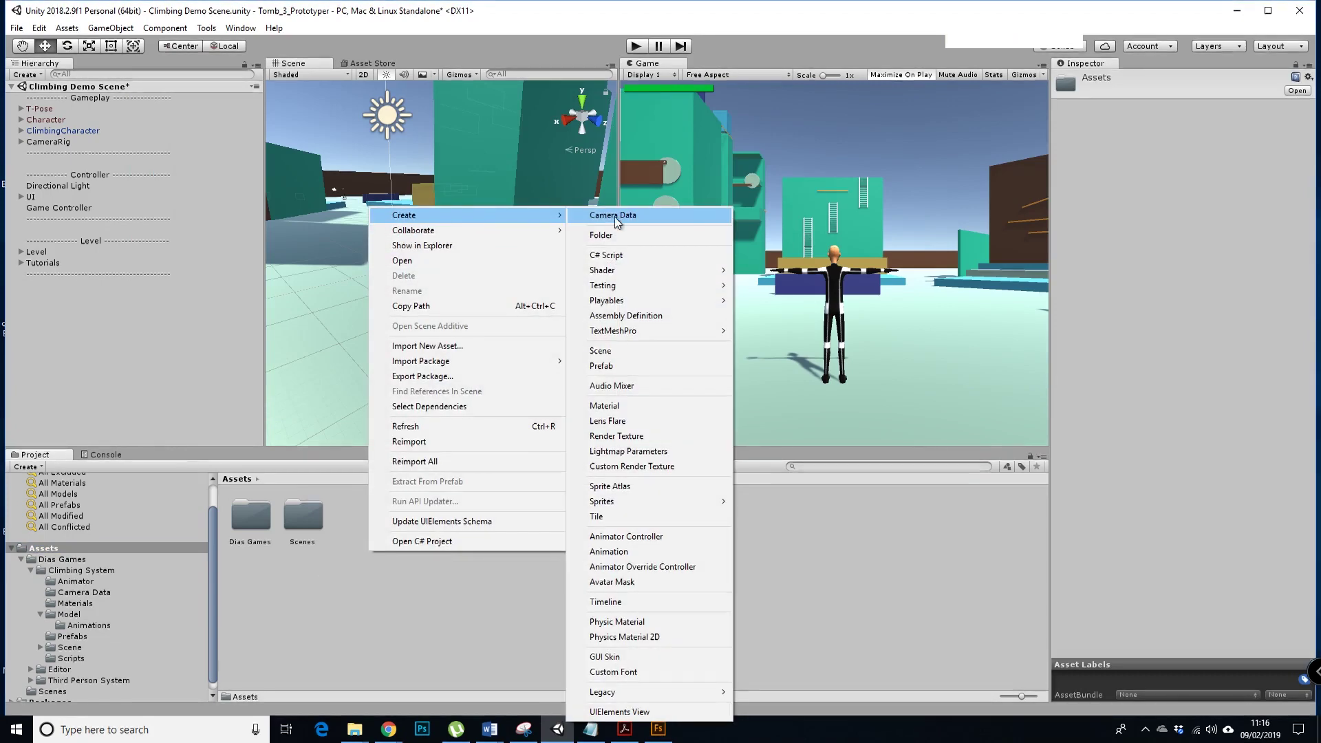
{"action": "left_click", "coordinate": [613, 233]}
{"action": "key", "text": "BackSpace"}
{"action": "type", "text": "AN"}
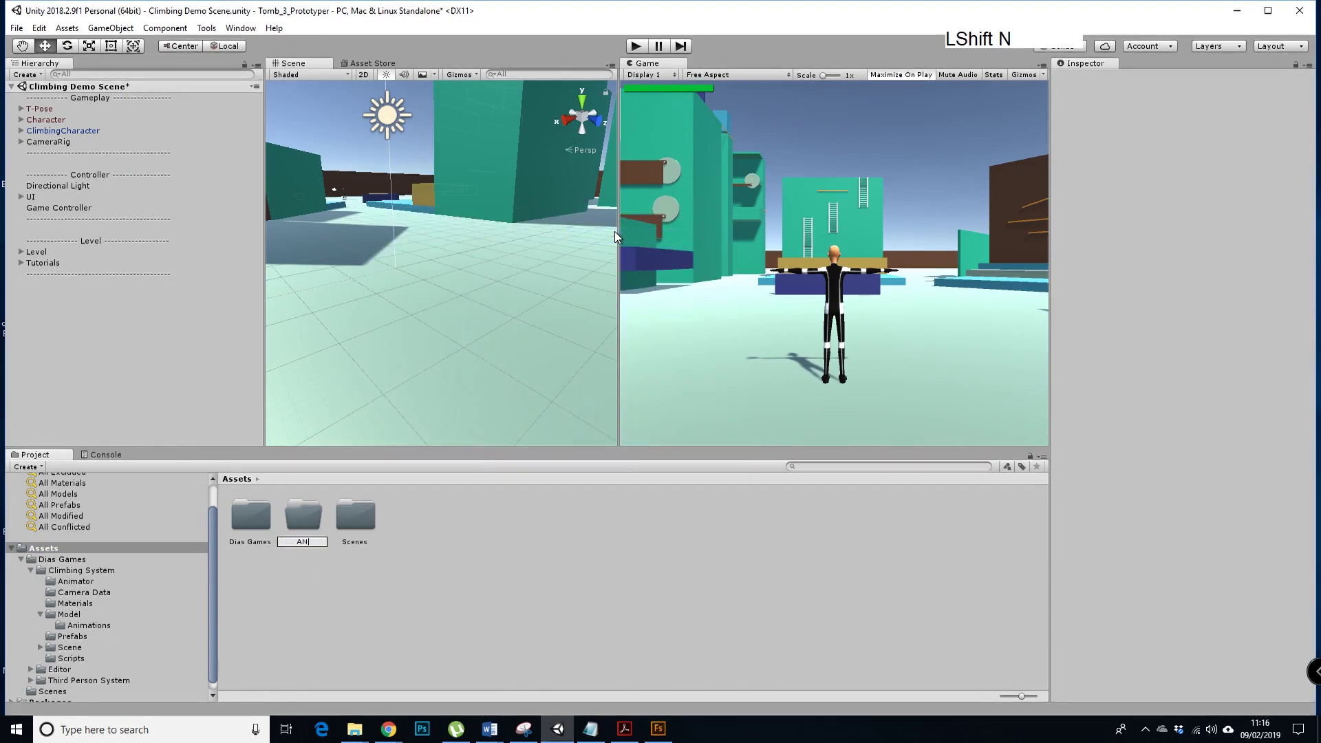
{"action": "type", "text": "DY"}
{"action": "key", "text": "Return"}
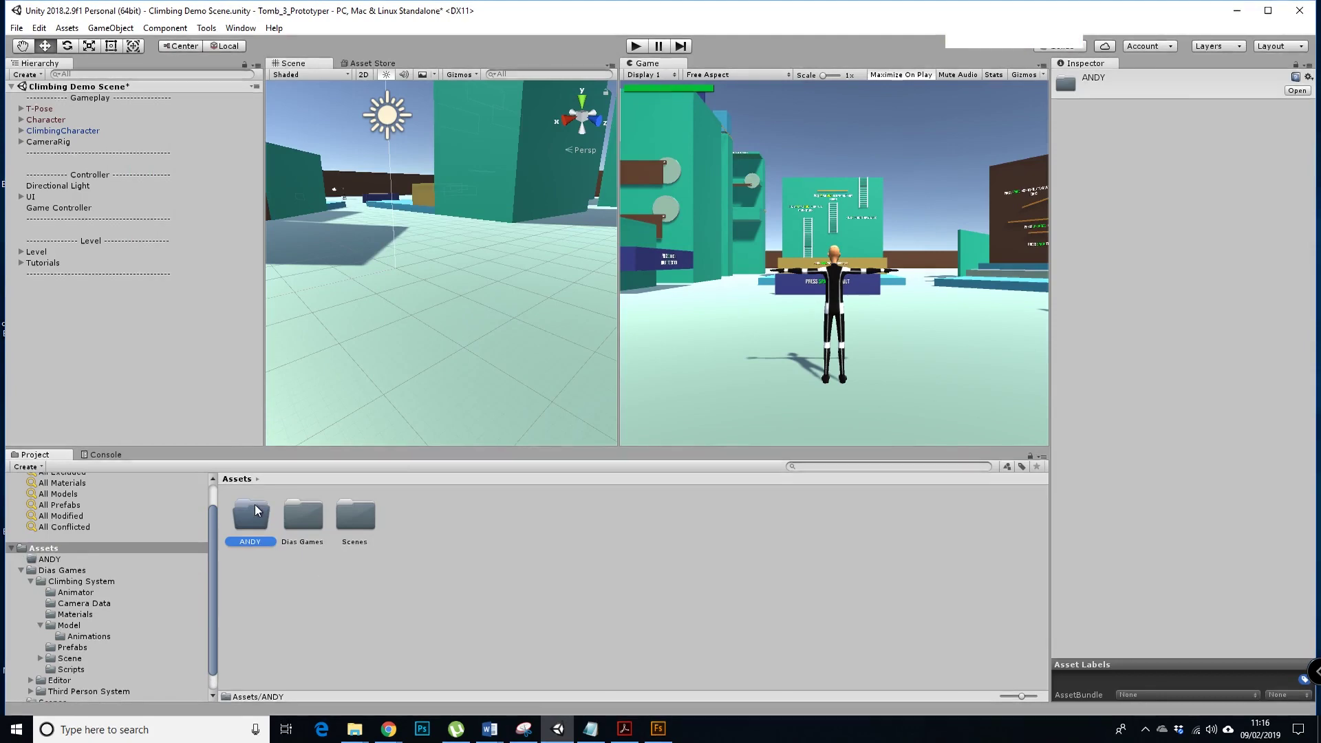
{"action": "double_click", "coordinate": [253, 513]}
Step: Remove a New Camera Data asset accidentally created inside ANDY
{"action": "right_click", "coordinate": [340, 535]}
{"action": "mouse_move", "coordinate": [407, 192]}
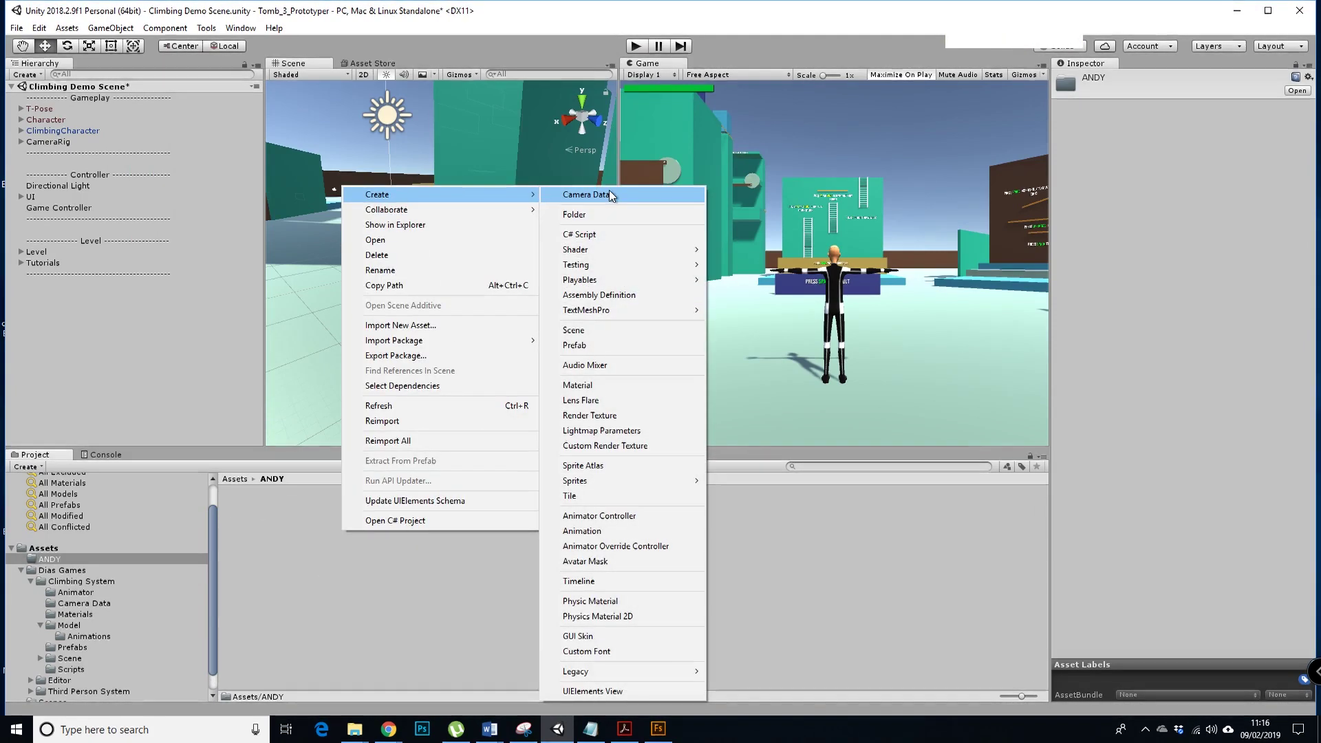
{"action": "left_click", "coordinate": [610, 190]}
{"action": "left_click", "coordinate": [261, 528]}
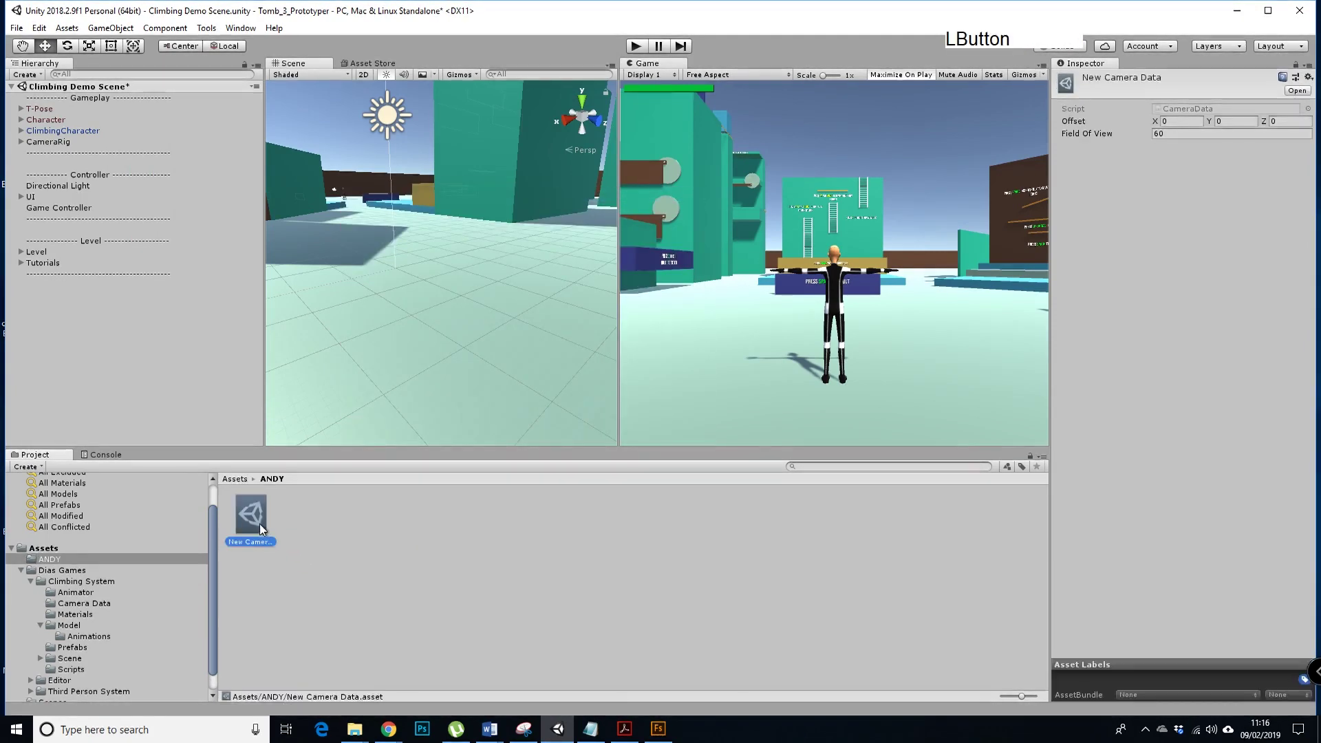
{"action": "key", "text": "Delete"}
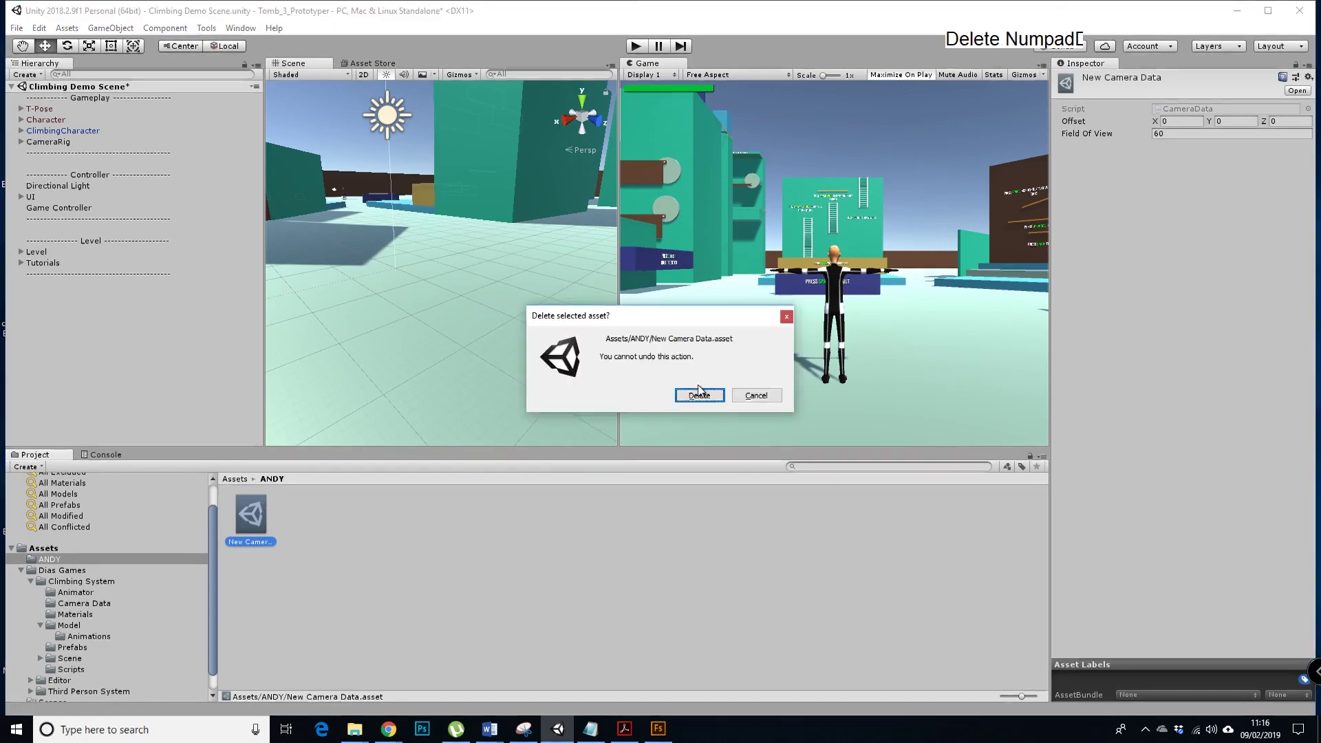
{"action": "left_click", "coordinate": [699, 394]}
Step: Create a Characters folder inside ANDY and open it
{"action": "right_click", "coordinate": [296, 550]}
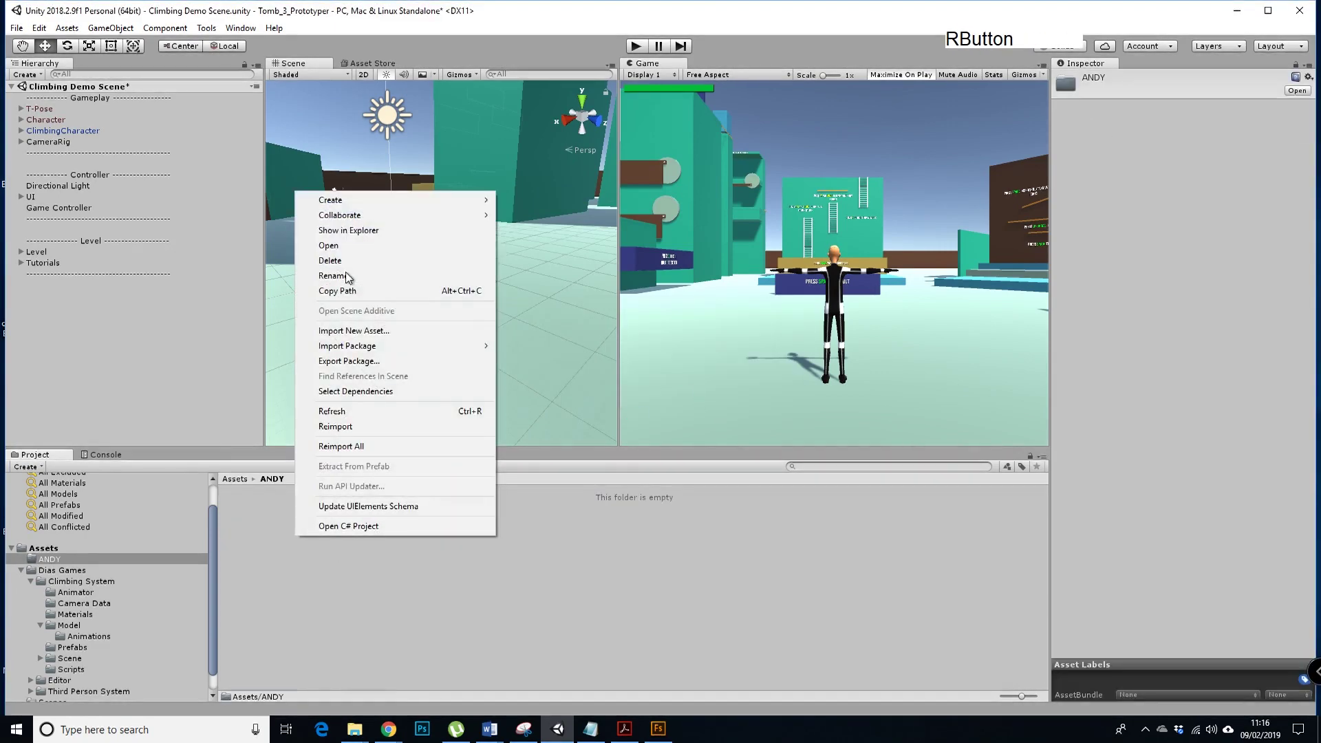
{"action": "mouse_move", "coordinate": [413, 200]}
{"action": "left_click", "coordinate": [556, 219]}
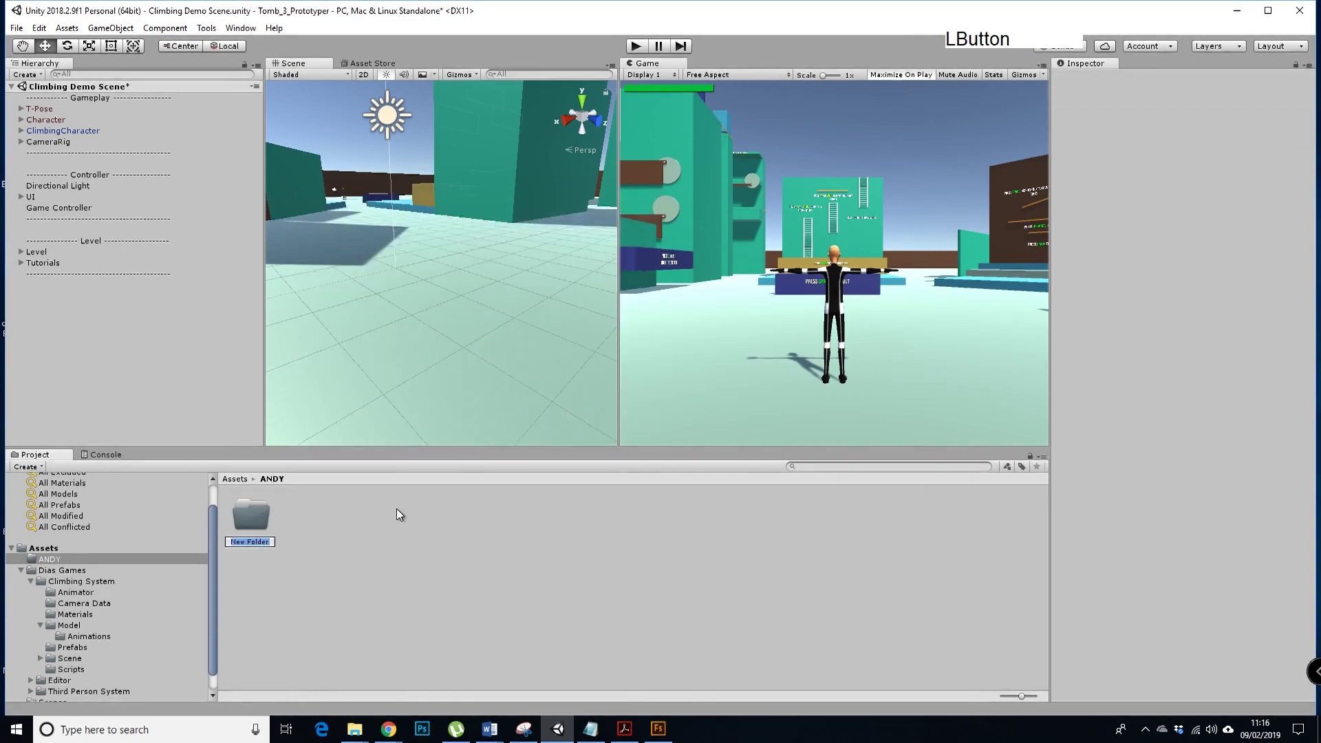
{"action": "key", "text": "BackSpace"}
{"action": "type", "text": "Characters"}
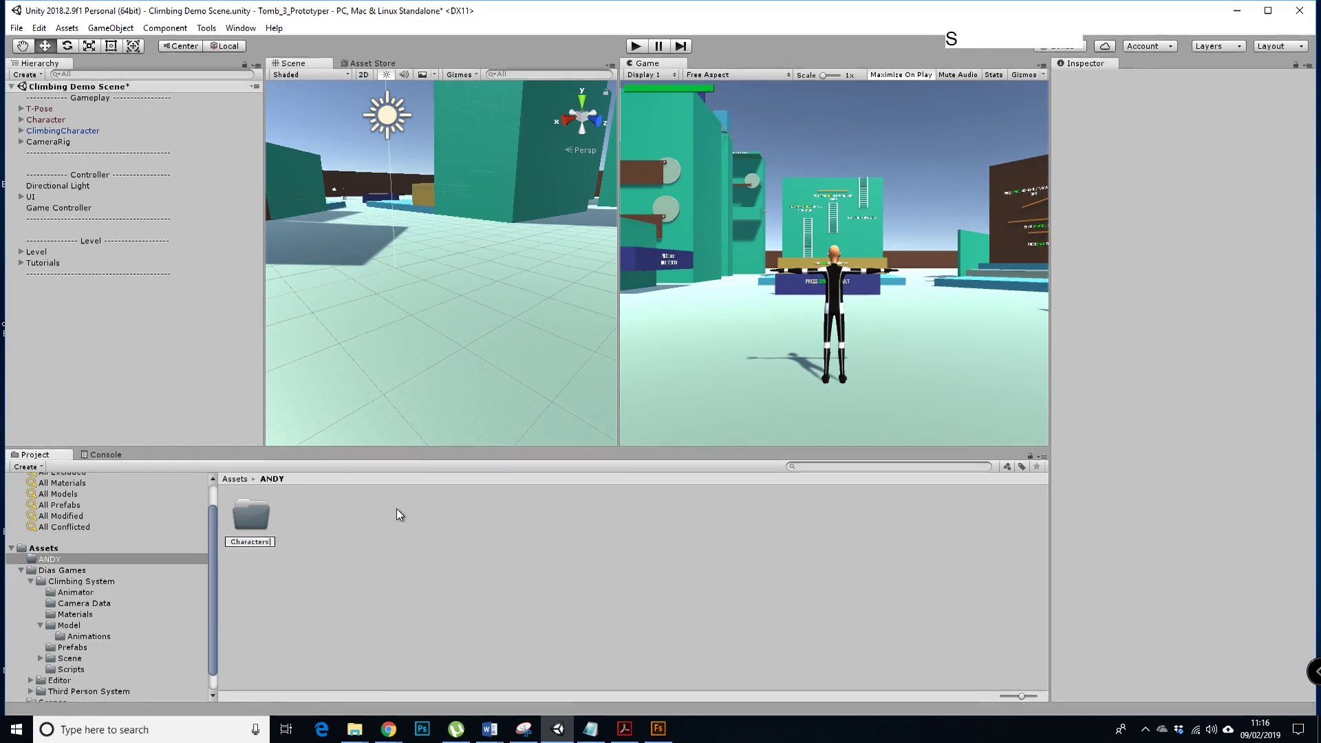
{"action": "key", "text": "Return"}
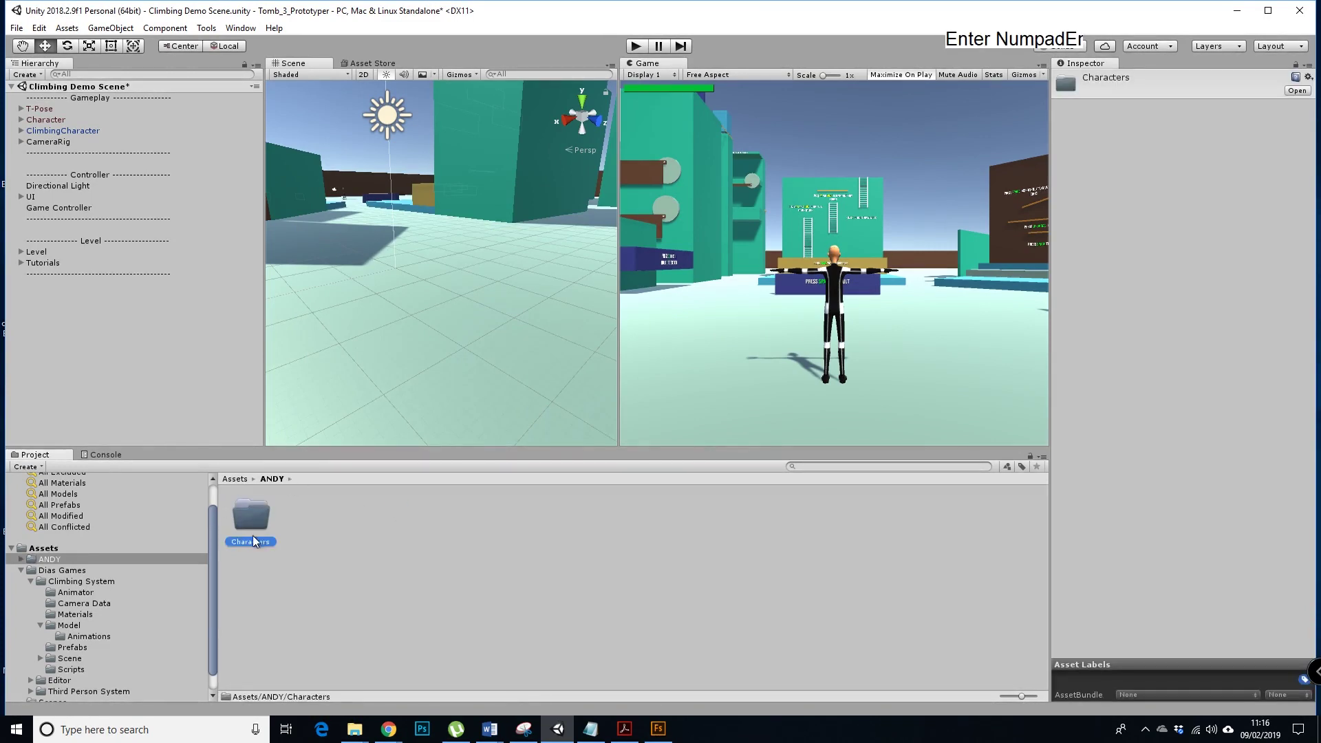
{"action": "double_click", "coordinate": [253, 530]}
{"action": "left_click", "coordinate": [354, 728]}
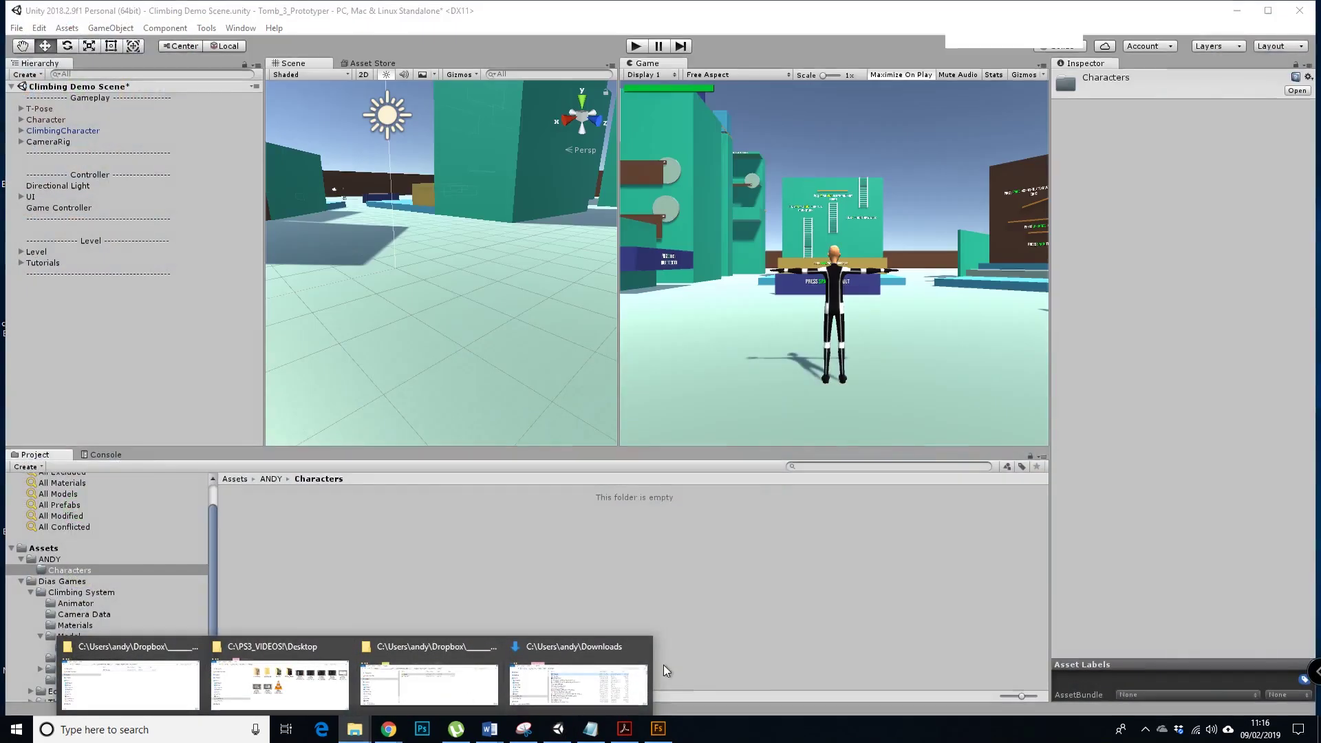
Step: Drag the textures folder and T-Pose.dae from the Collada window into Assets/ANDY/Characters, then minimise Explorer
{"action": "mouse_move", "coordinate": [612, 674]}
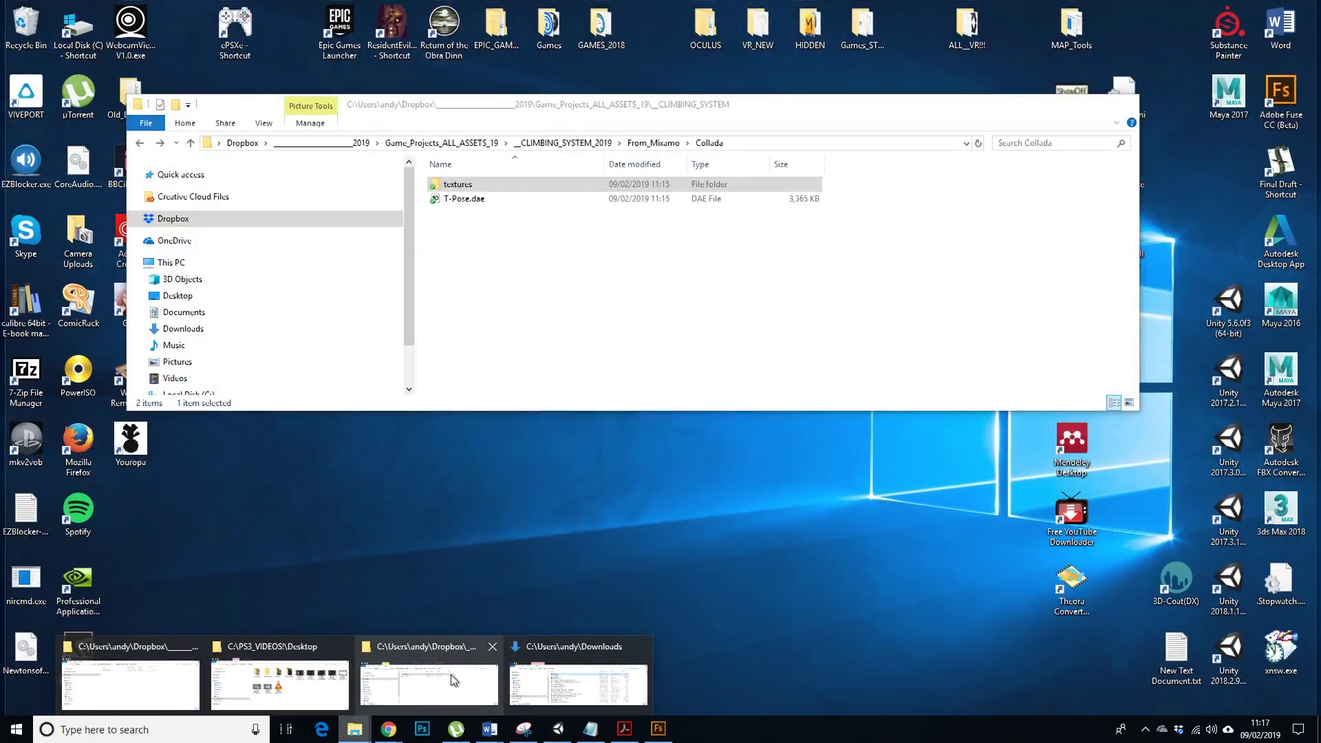
{"action": "left_click", "coordinate": [451, 674]}
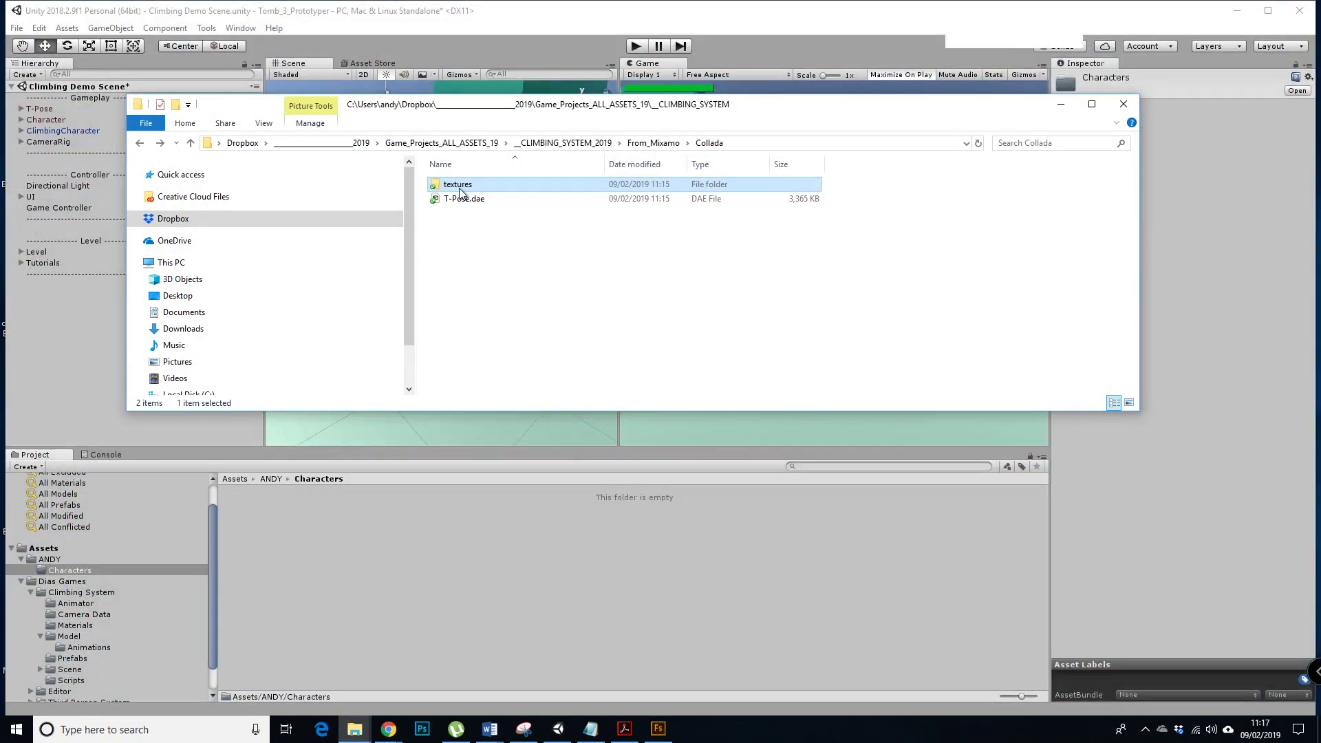
{"action": "left_click_drag", "start_coordinate": [458, 184], "coordinate": [373, 525]}
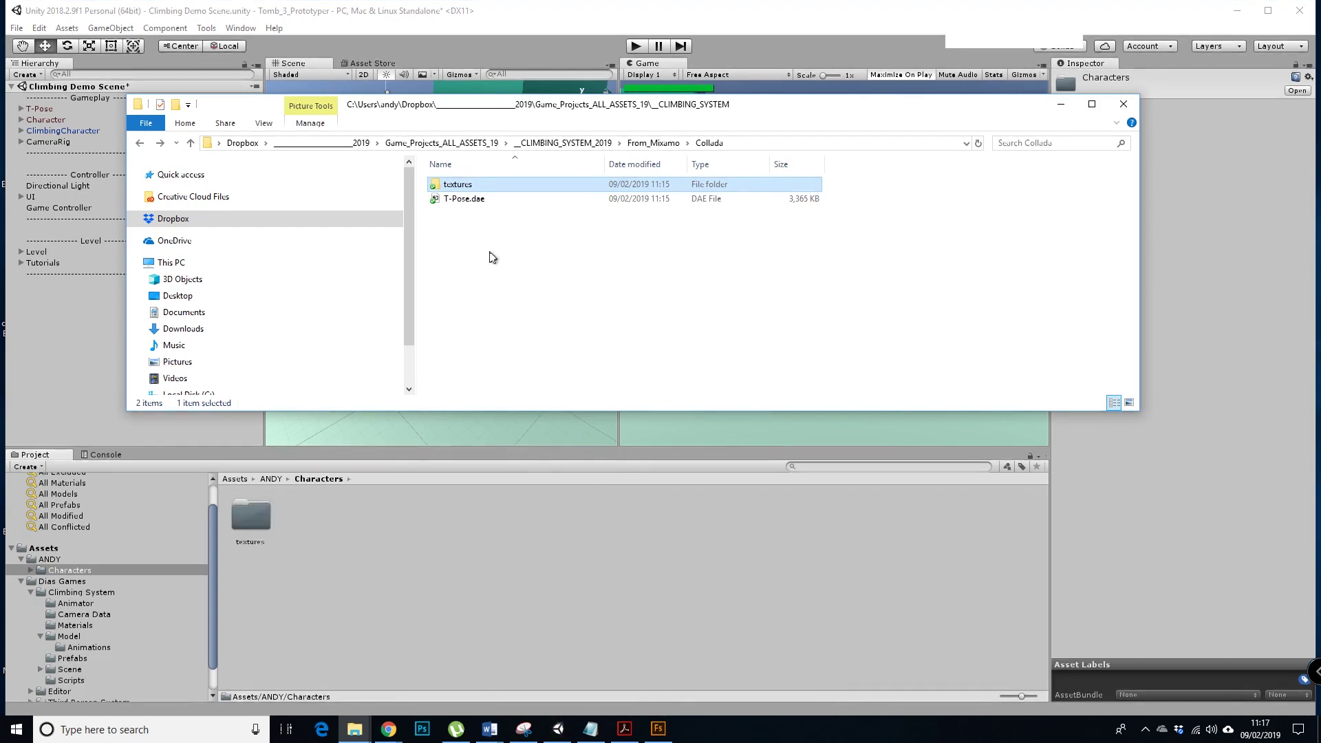
{"action": "left_click_drag", "start_coordinate": [451, 200], "coordinate": [341, 527]}
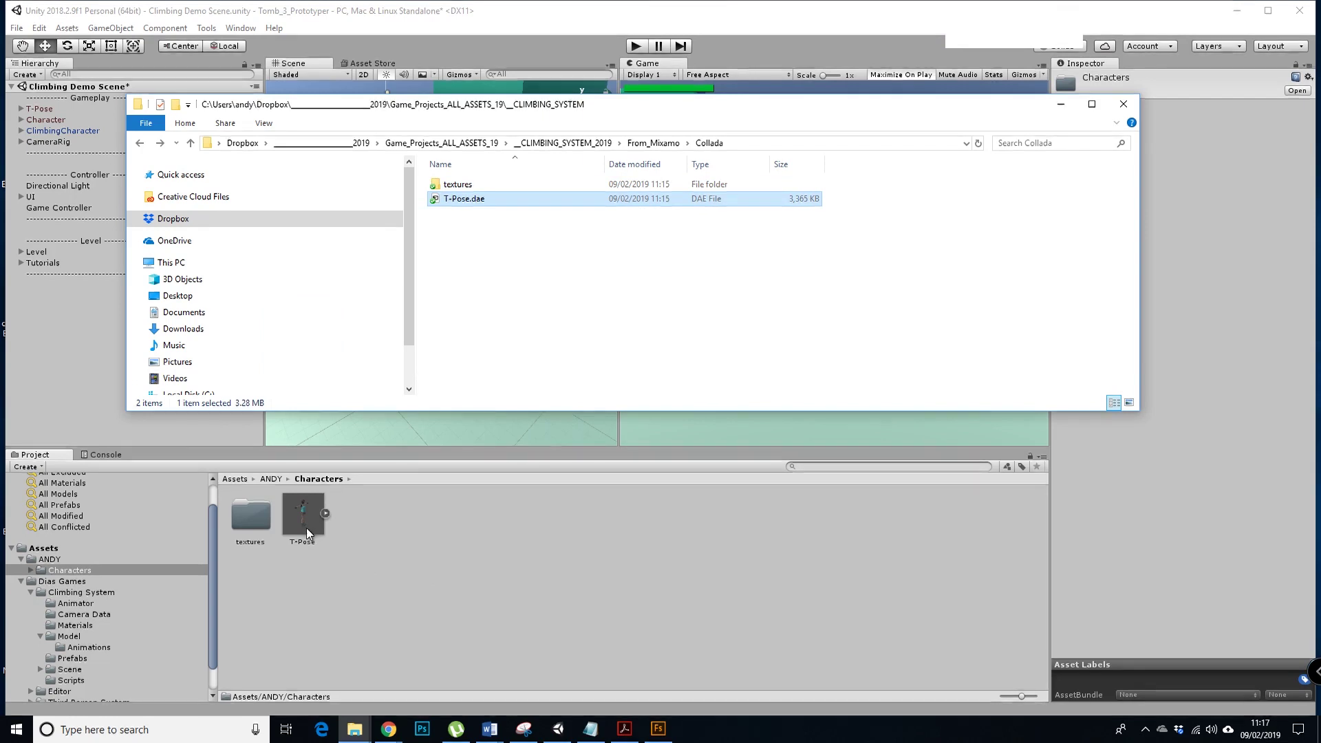
{"action": "left_click", "coordinate": [1055, 106]}
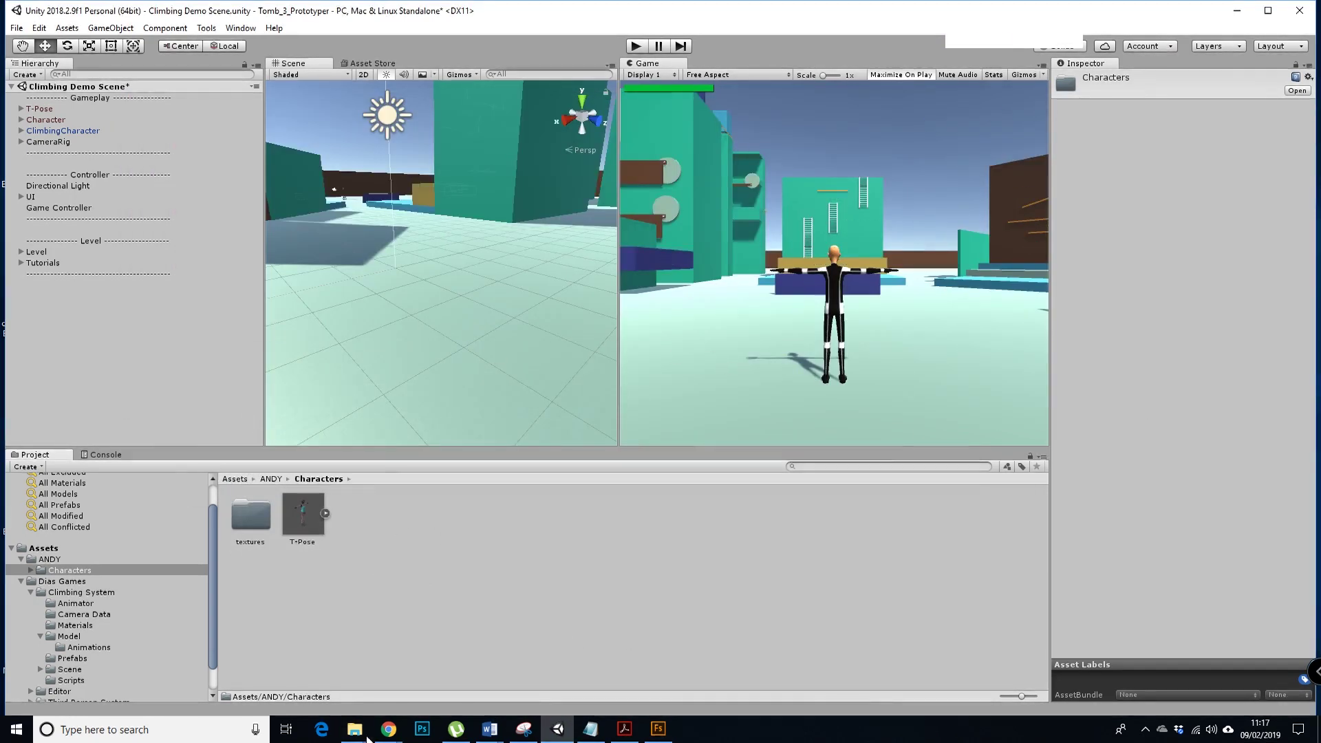
Step: Check the Collada (.dae) format in Mixamo's T-Pose download options, then cancel and return to Unity
{"action": "mouse_move", "coordinate": [390, 736]}
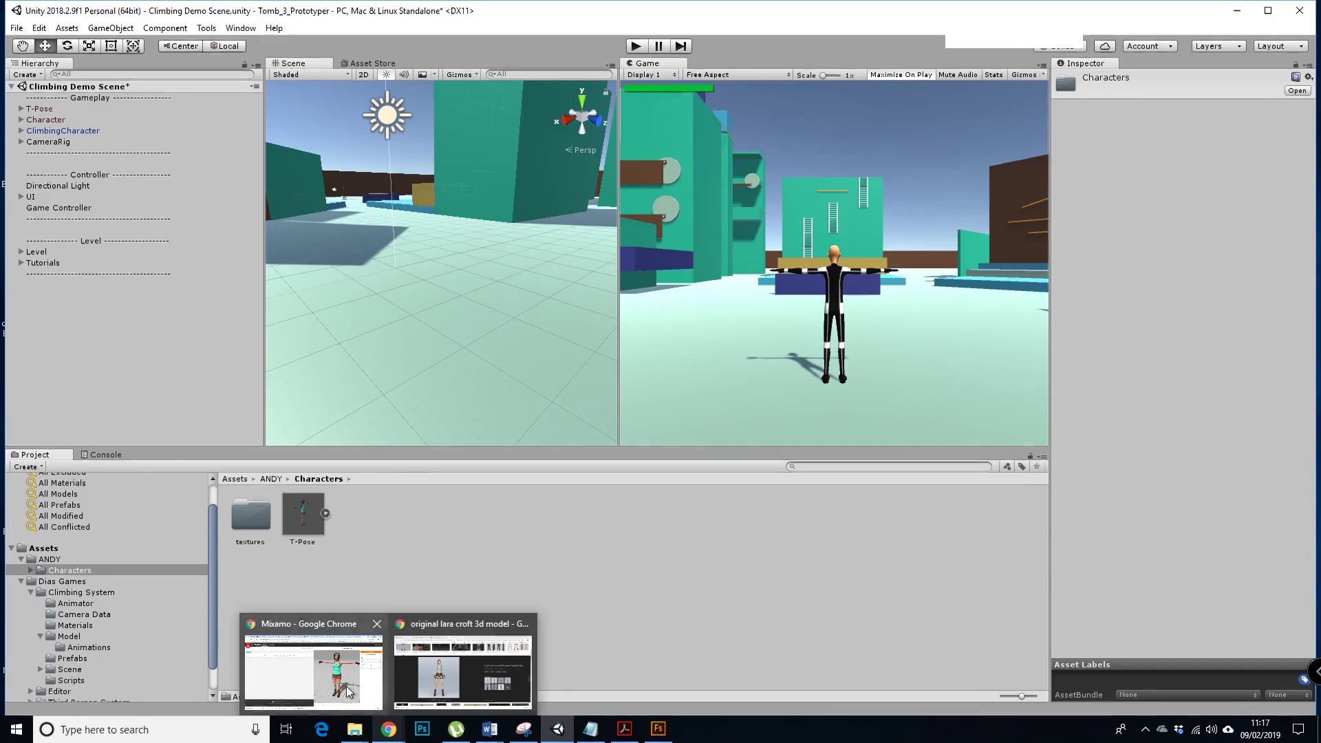
{"action": "left_click", "coordinate": [313, 668]}
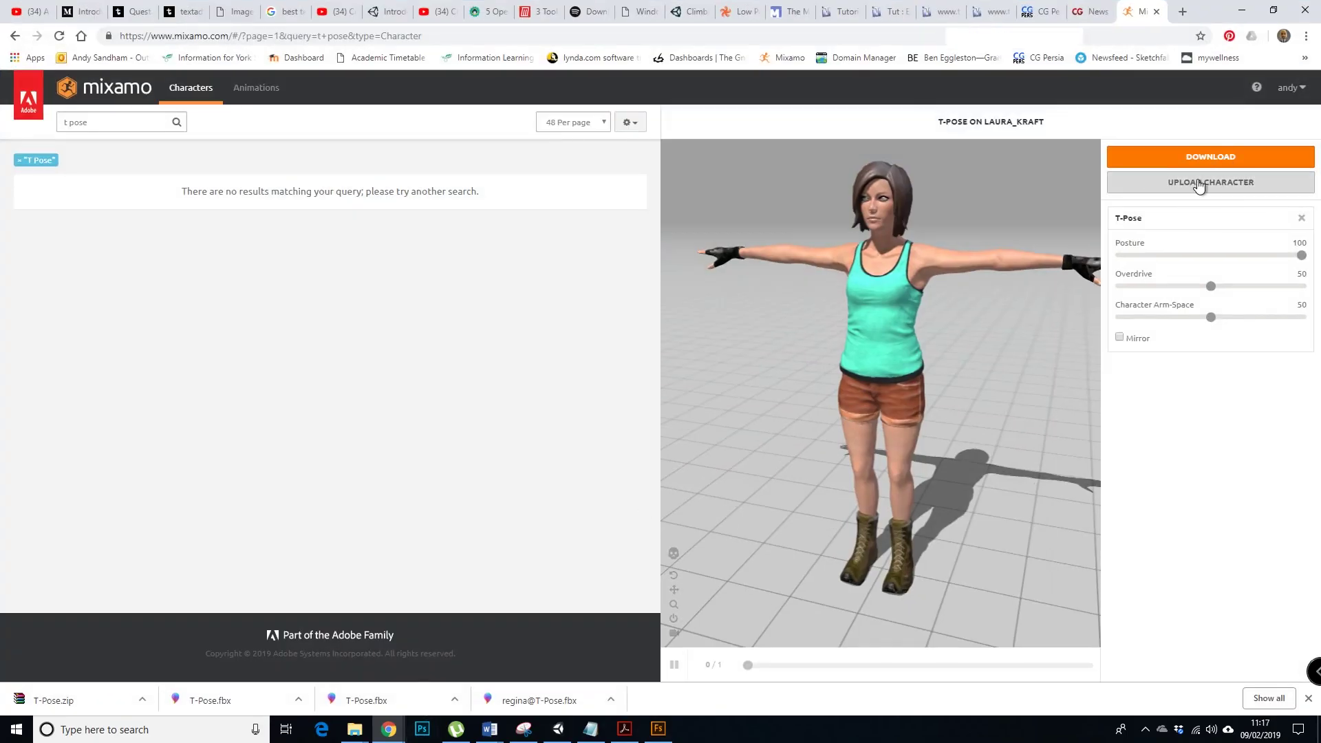
{"action": "left_click", "coordinate": [1206, 159]}
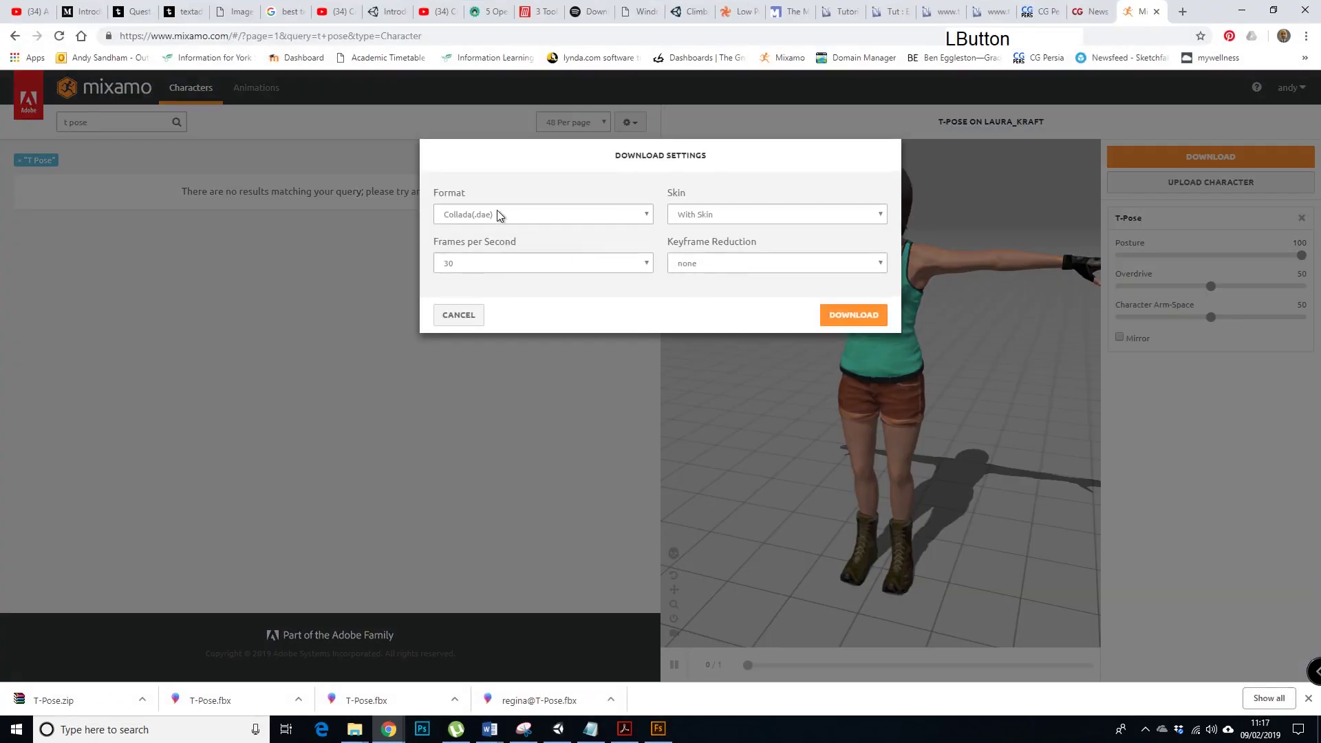
{"action": "left_click", "coordinate": [649, 212]}
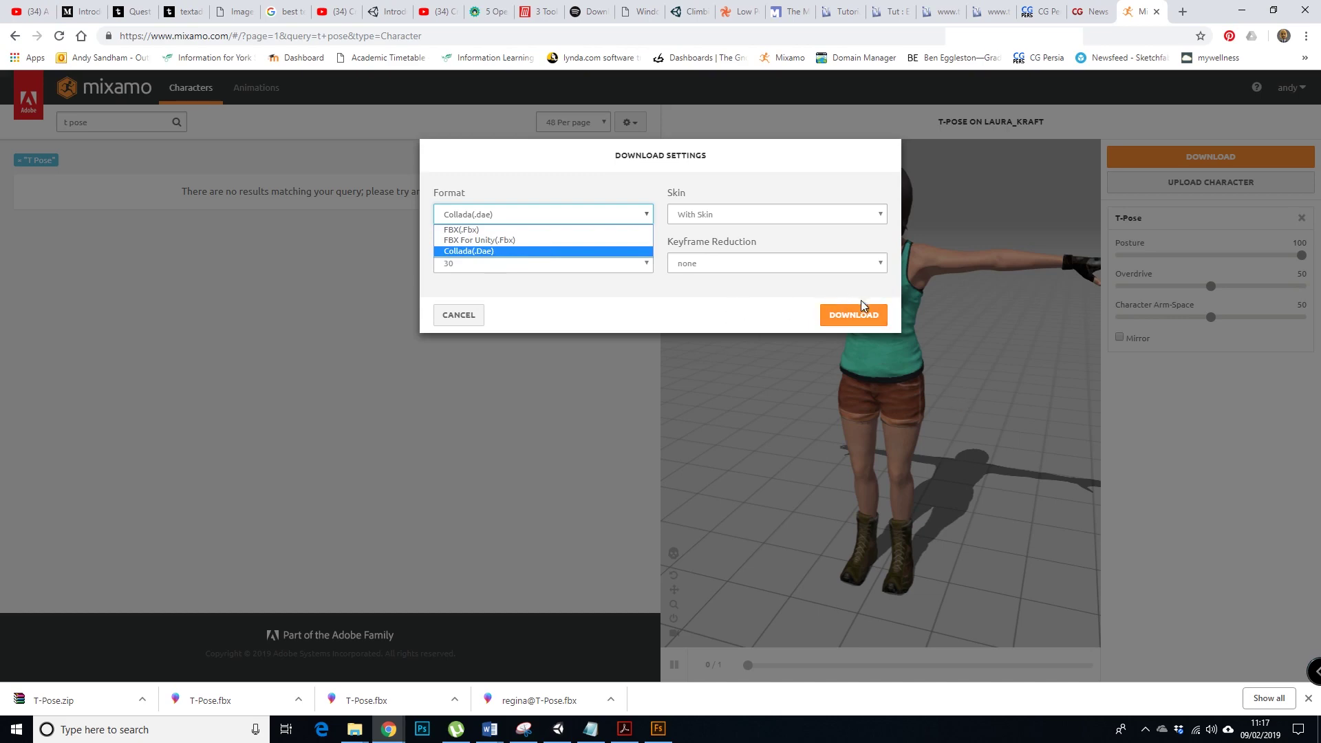
{"action": "left_click", "coordinate": [458, 316]}
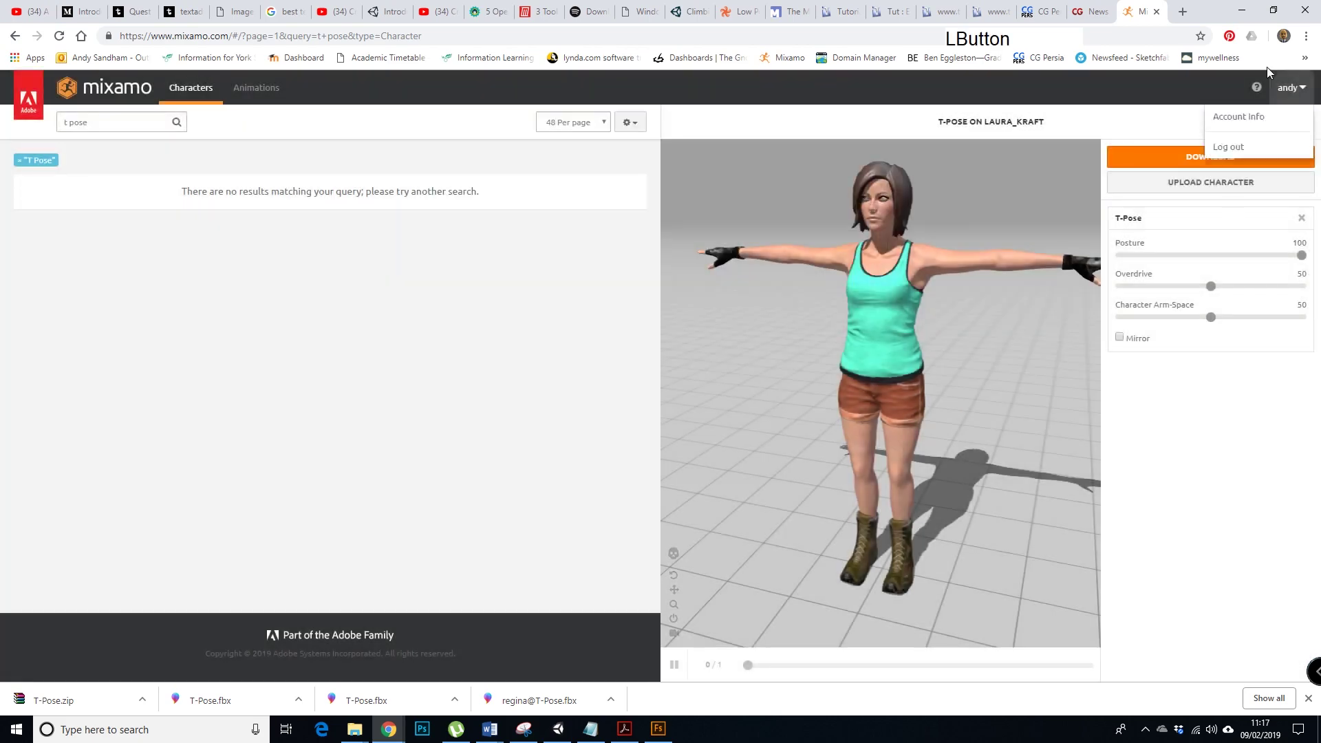
{"action": "left_click", "coordinate": [1243, 10]}
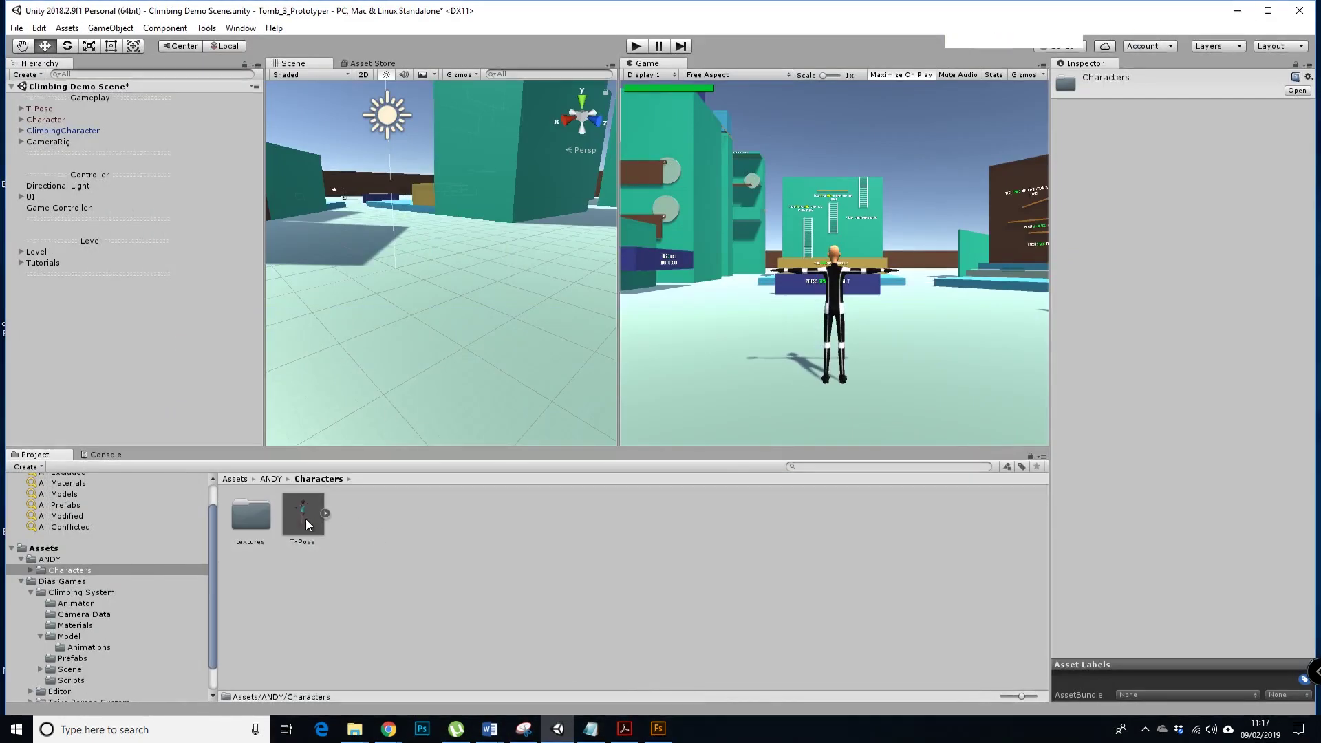
Step: Place the T-Pose model from the Project panel into the scene and frame its head and torso
{"action": "left_click_drag", "start_coordinate": [306, 519], "coordinate": [360, 358]}
{"action": "middle_click_drag", "start_coordinate": [415, 332], "coordinate": [515, 272]}
{"action": "left_click_drag", "start_coordinate": [515, 273], "coordinate": [482, 296], "text": "alt"}
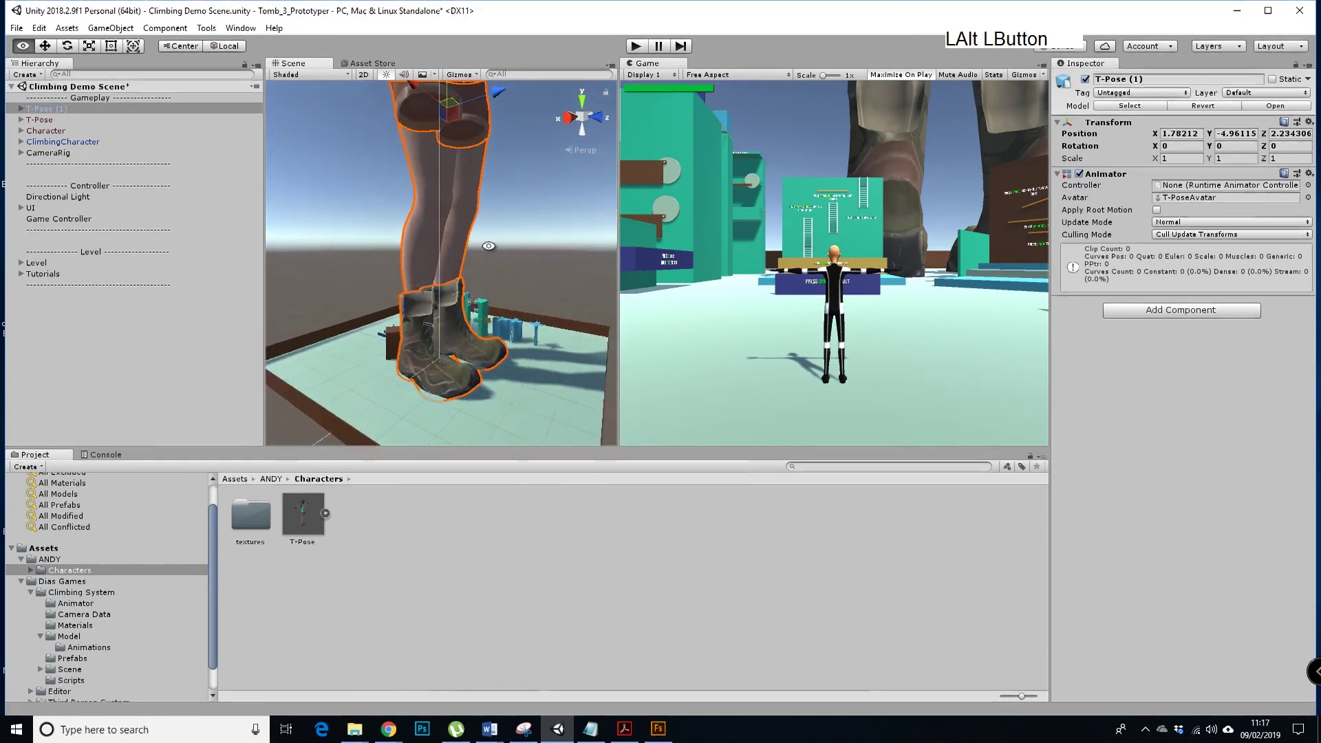
{"action": "middle_click_drag", "start_coordinate": [481, 296], "coordinate": [386, 344], "text": "alt"}
{"action": "left_click_drag", "start_coordinate": [386, 344], "coordinate": [413, 337], "text": "alt"}
{"action": "middle_click_drag", "start_coordinate": [413, 337], "coordinate": [501, 324], "text": "alt"}
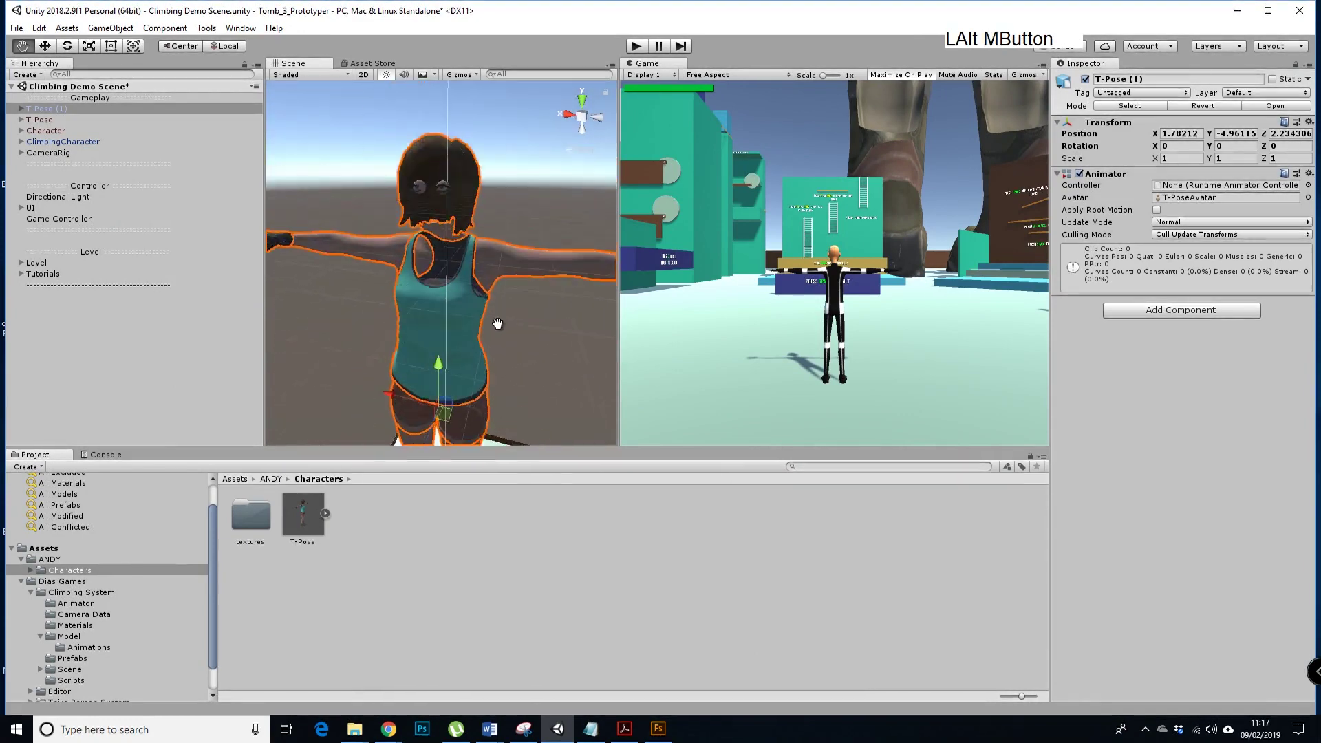
{"action": "left_click_drag", "start_coordinate": [502, 324], "coordinate": [415, 333], "text": "alt"}
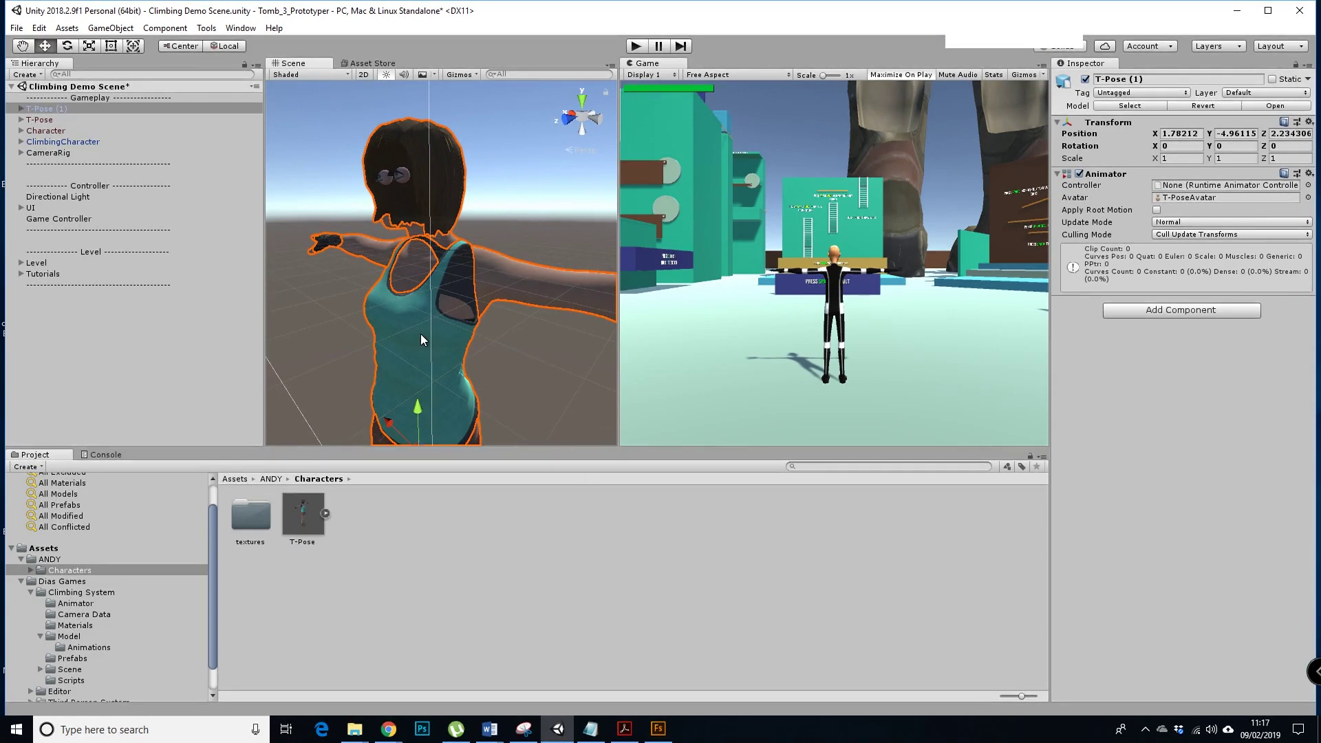
{"action": "key", "text": "alt+F9"}
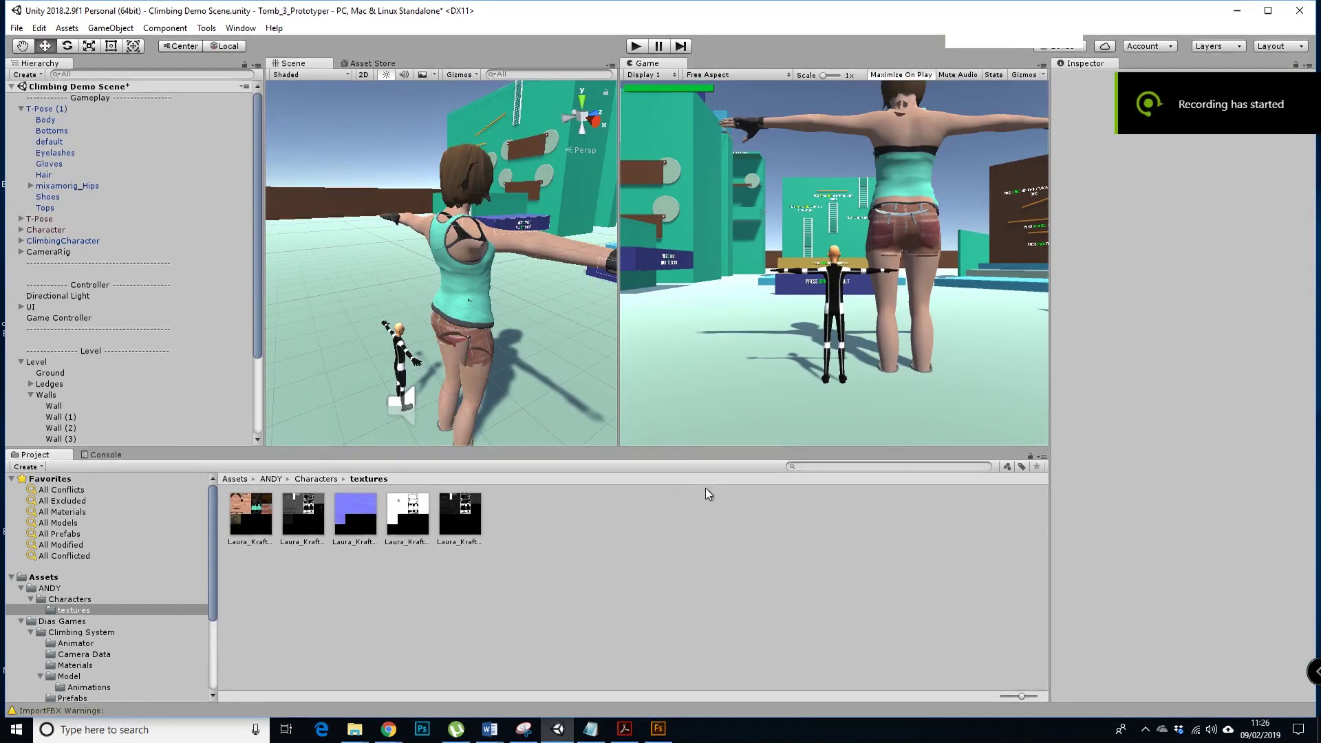
Step: Select the T-Pose (1) character to show its Transform with uniform scale 0.028967
{"action": "left_click", "coordinate": [923, 60]}
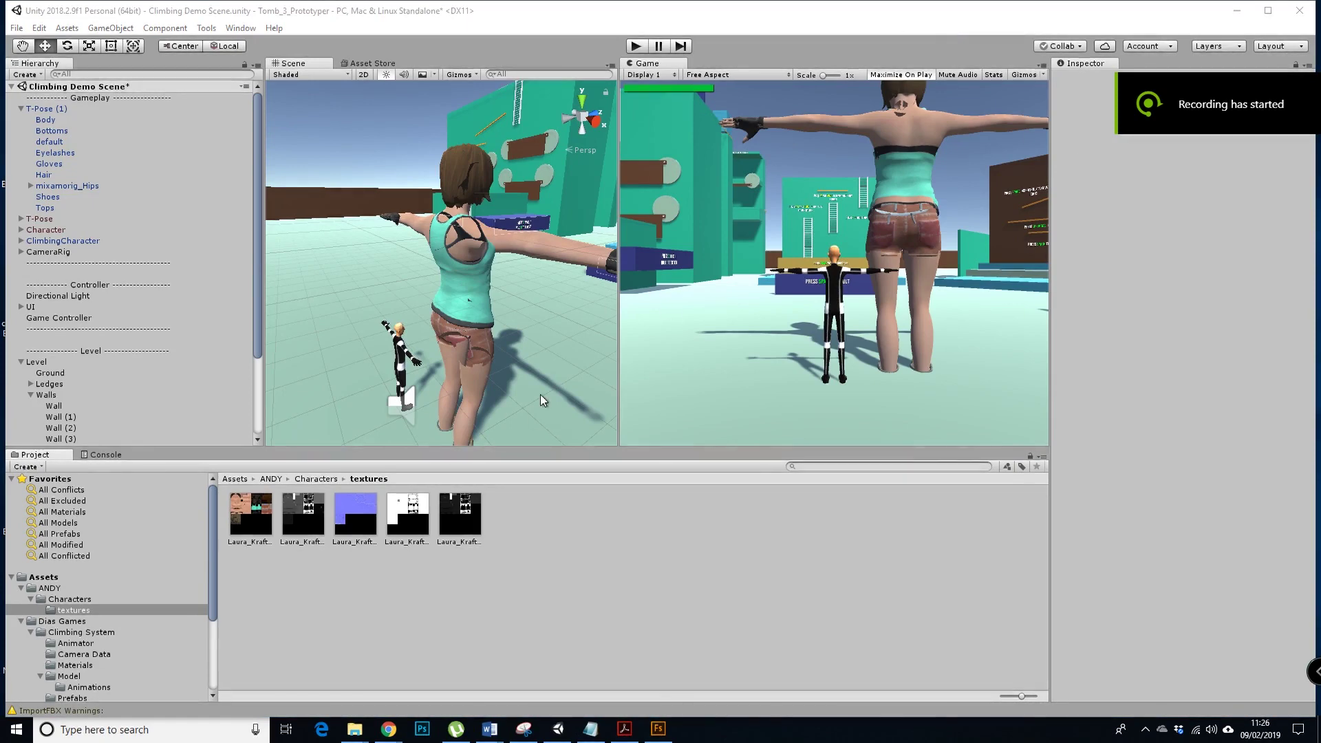
{"action": "left_click_drag", "start_coordinate": [481, 354], "coordinate": [436, 398], "text": "alt"}
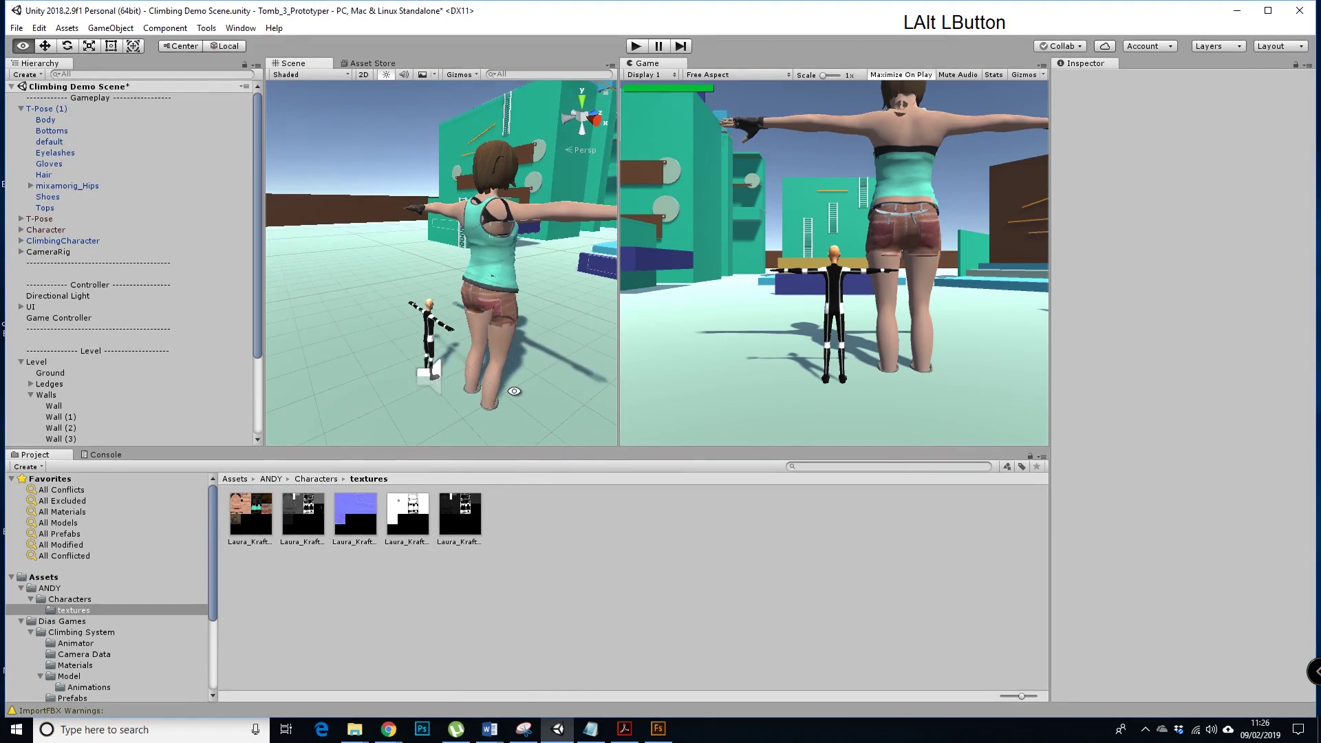
{"action": "left_click", "coordinate": [494, 286]}
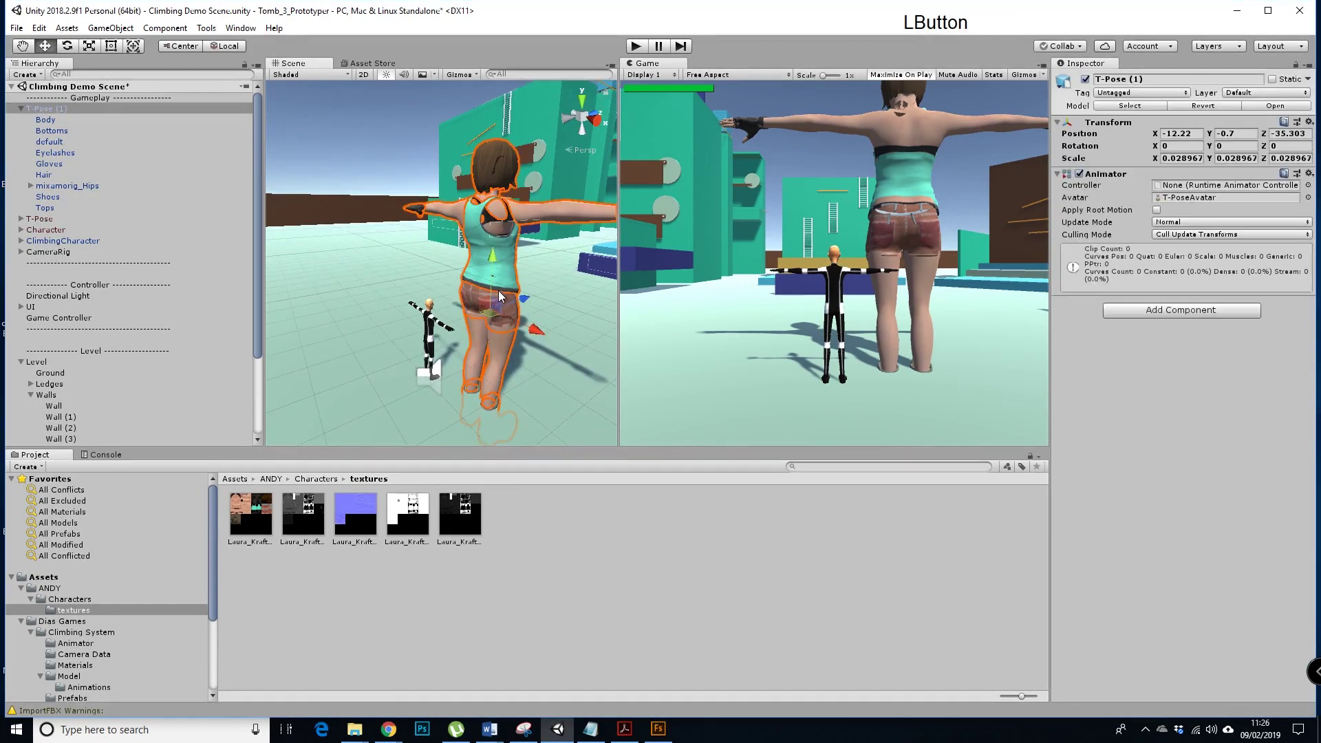
{"action": "scroll", "coordinate": [497, 361], "scroll_direction": "up", "scroll_amount": 2}
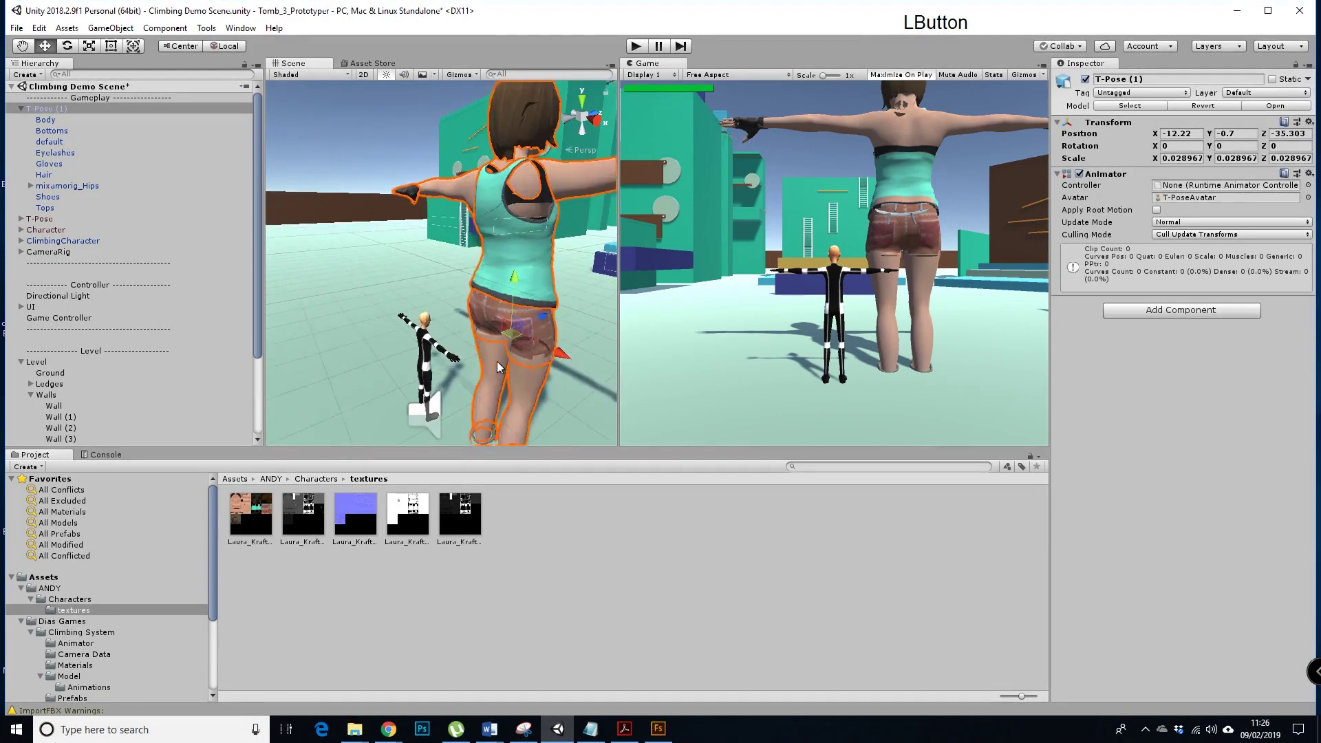
Step: Create a new material named Laura_Kraft in the textures folder
{"action": "right_click", "coordinate": [521, 512]}
{"action": "mouse_move", "coordinate": [568, 175]}
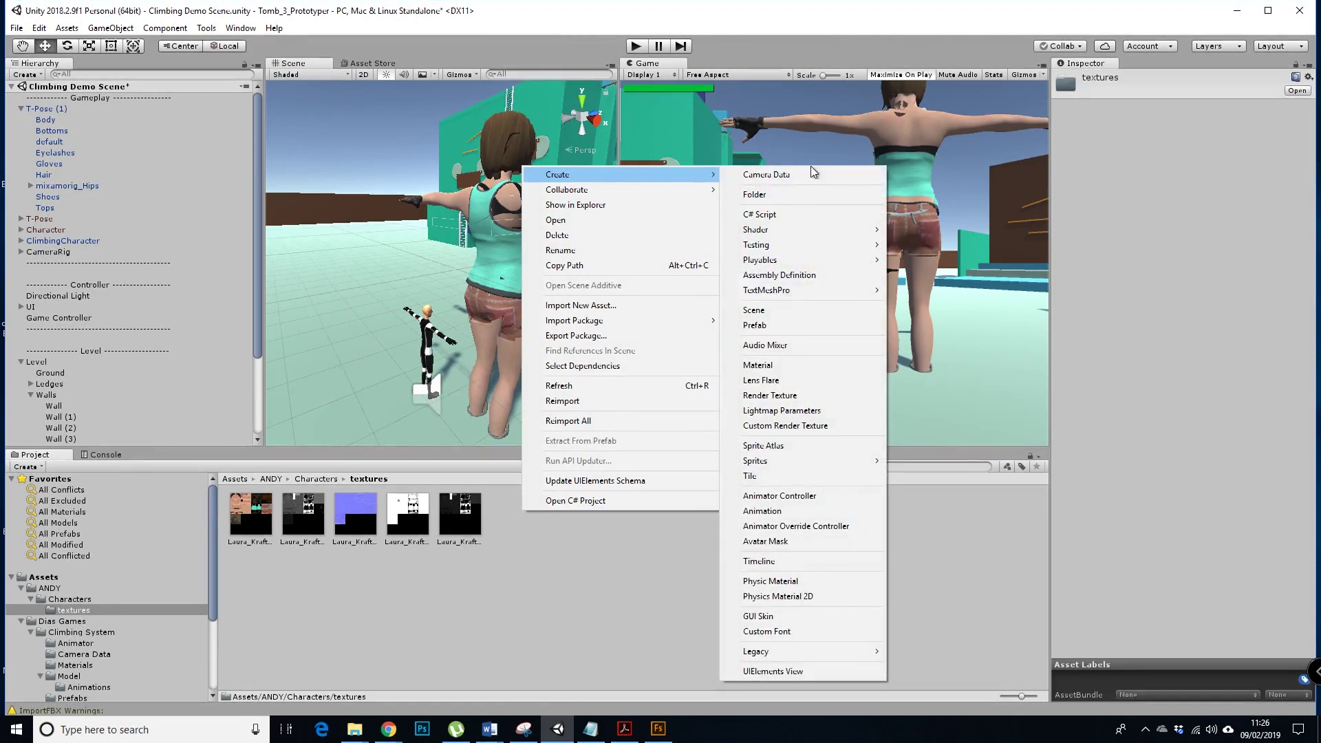
{"action": "left_click", "coordinate": [764, 365]}
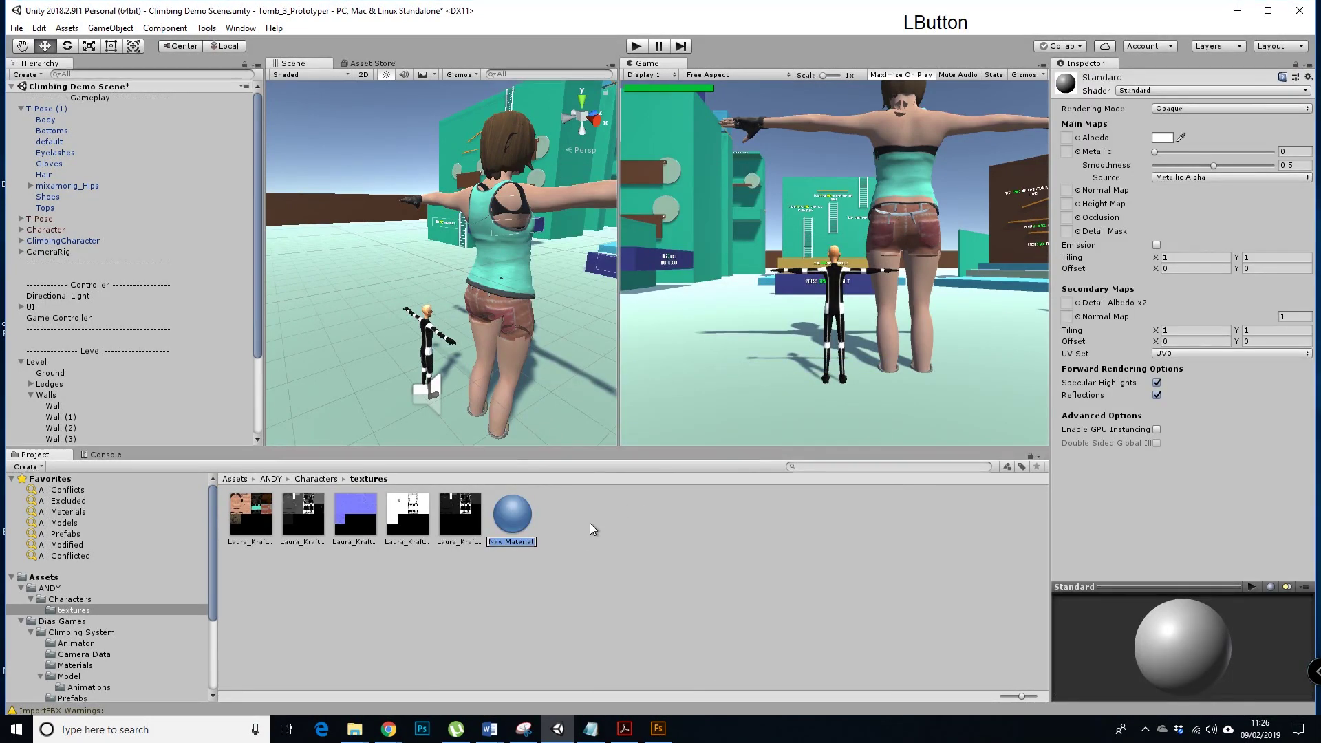
{"action": "type", "text": "Laura_Kraft"}
{"action": "key", "text": "Return"}
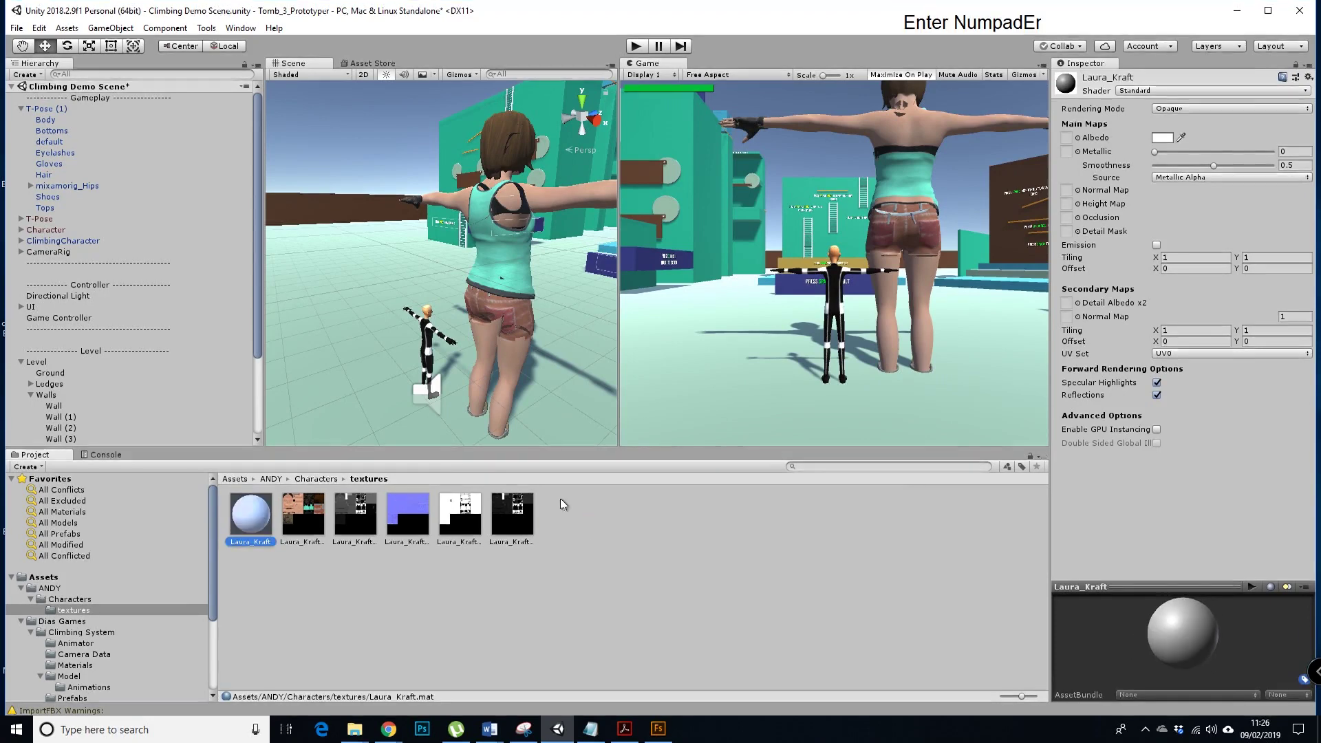
Step: Use the character texture as Laura_Kraft's albedo and lower smoothness from 0.5 to 0
{"action": "left_click_drag", "start_coordinate": [283, 540], "coordinate": [1068, 138]}
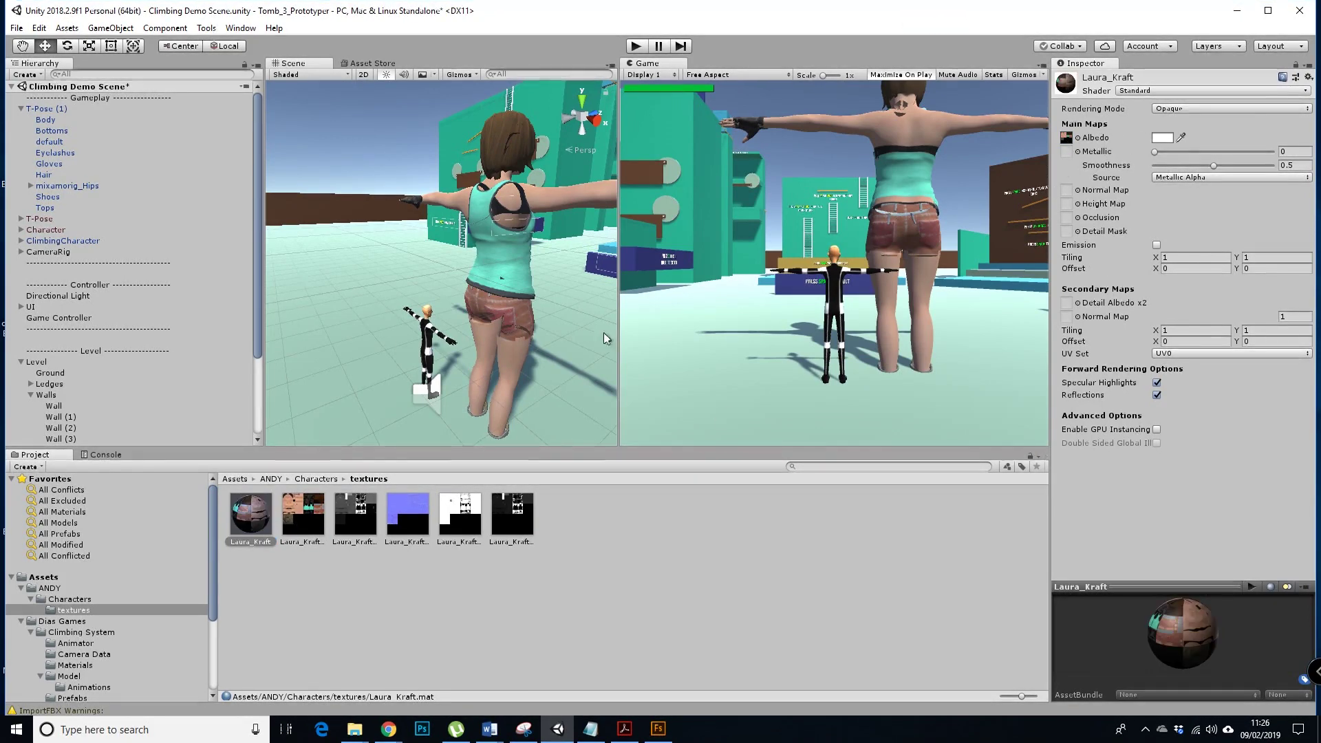
{"action": "left_click_drag", "start_coordinate": [1238, 167], "coordinate": [1154, 166]}
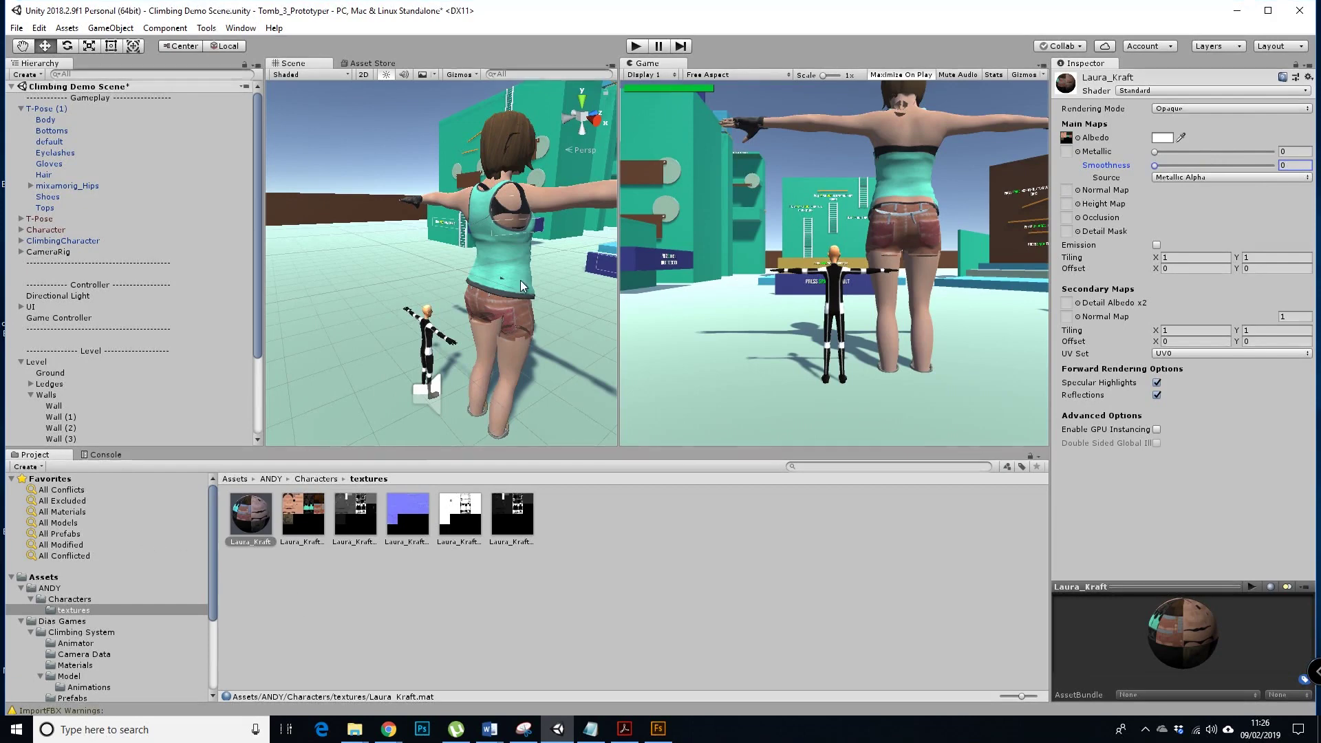
{"action": "left_click", "coordinate": [528, 301]}
Step: Apply the Laura_Kraft material to the character's top in the Scene view
{"action": "left_click_drag", "start_coordinate": [250, 512], "coordinate": [506, 244]}
{"action": "scroll", "coordinate": [533, 249], "scroll_direction": "up", "scroll_amount": 3}
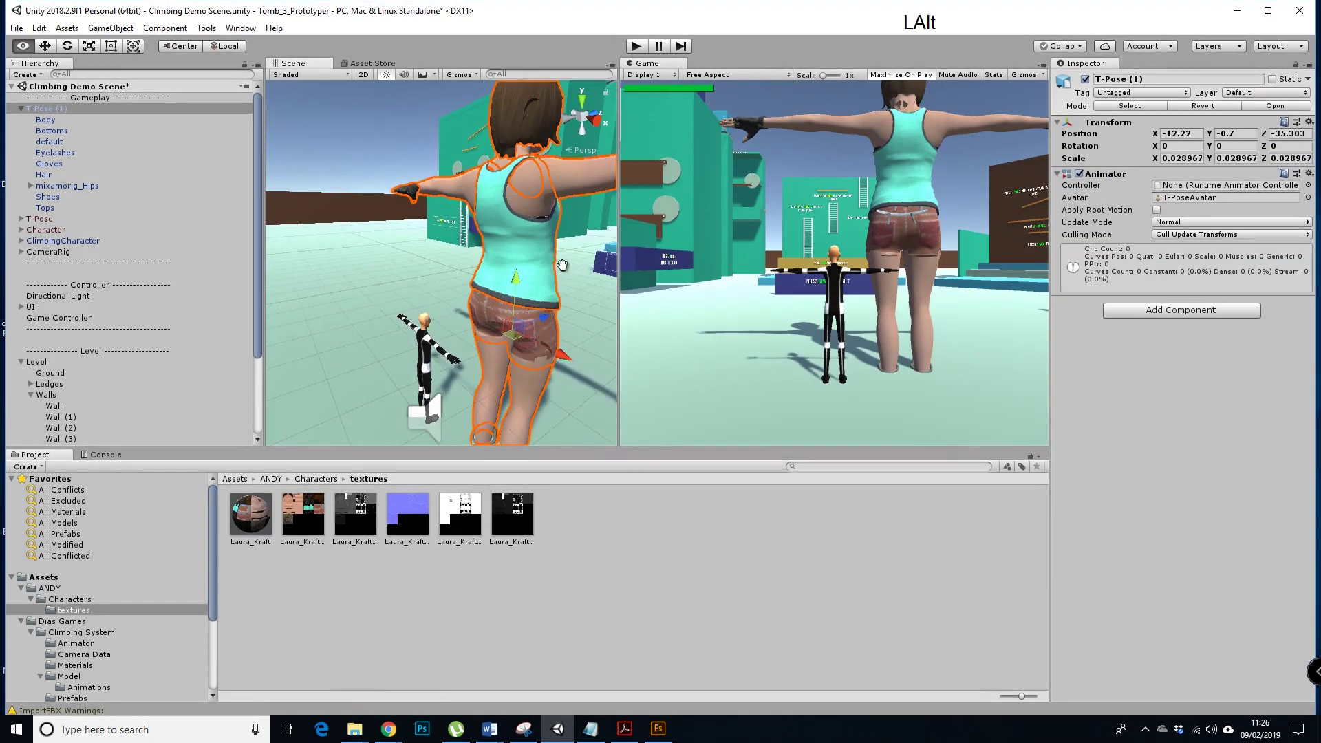
{"action": "middle_click_drag", "start_coordinate": [537, 251], "coordinate": [542, 253], "text": "alt"}
{"action": "middle_click_drag", "start_coordinate": [447, 318], "coordinate": [464, 320], "text": "alt"}
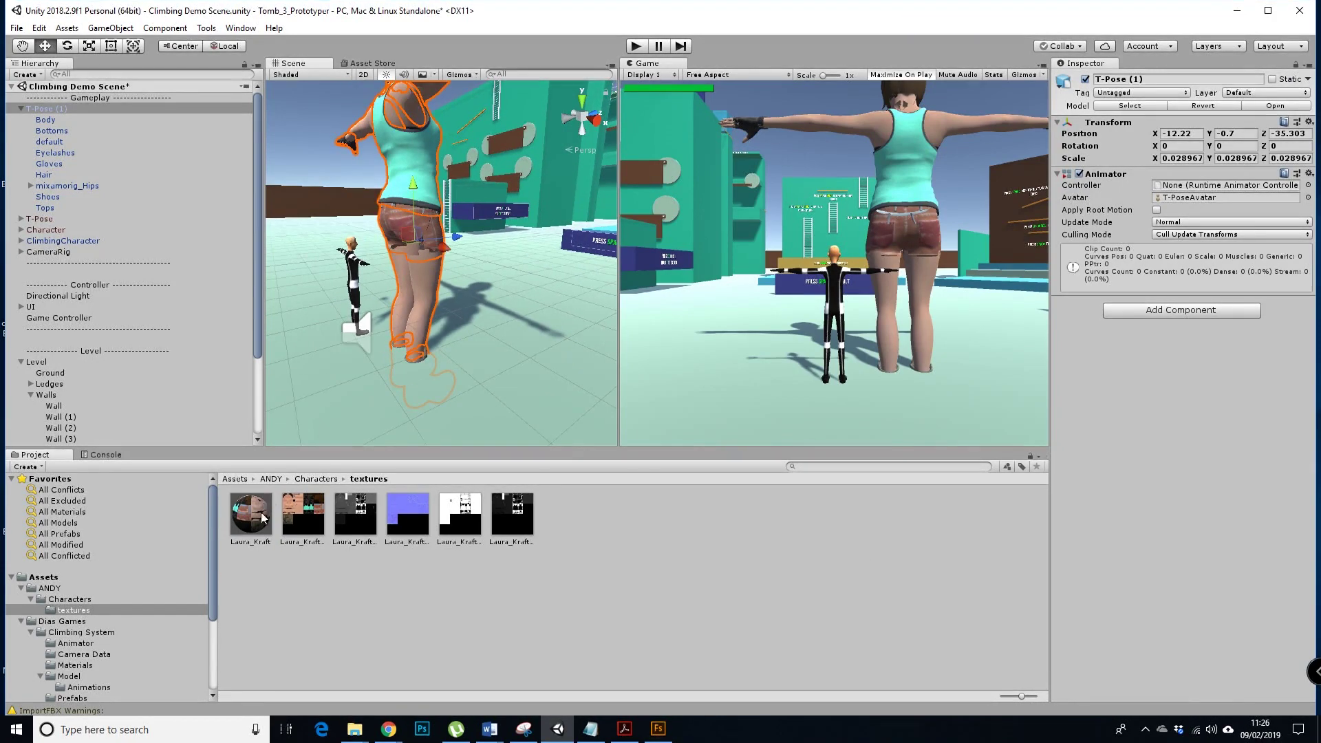
{"action": "left_click_drag", "start_coordinate": [262, 517], "coordinate": [407, 140]}
Step: Lift the character to Y 0.127 so she stands on the ground, then inspect her from all sides
{"action": "left_click", "coordinate": [406, 340]}
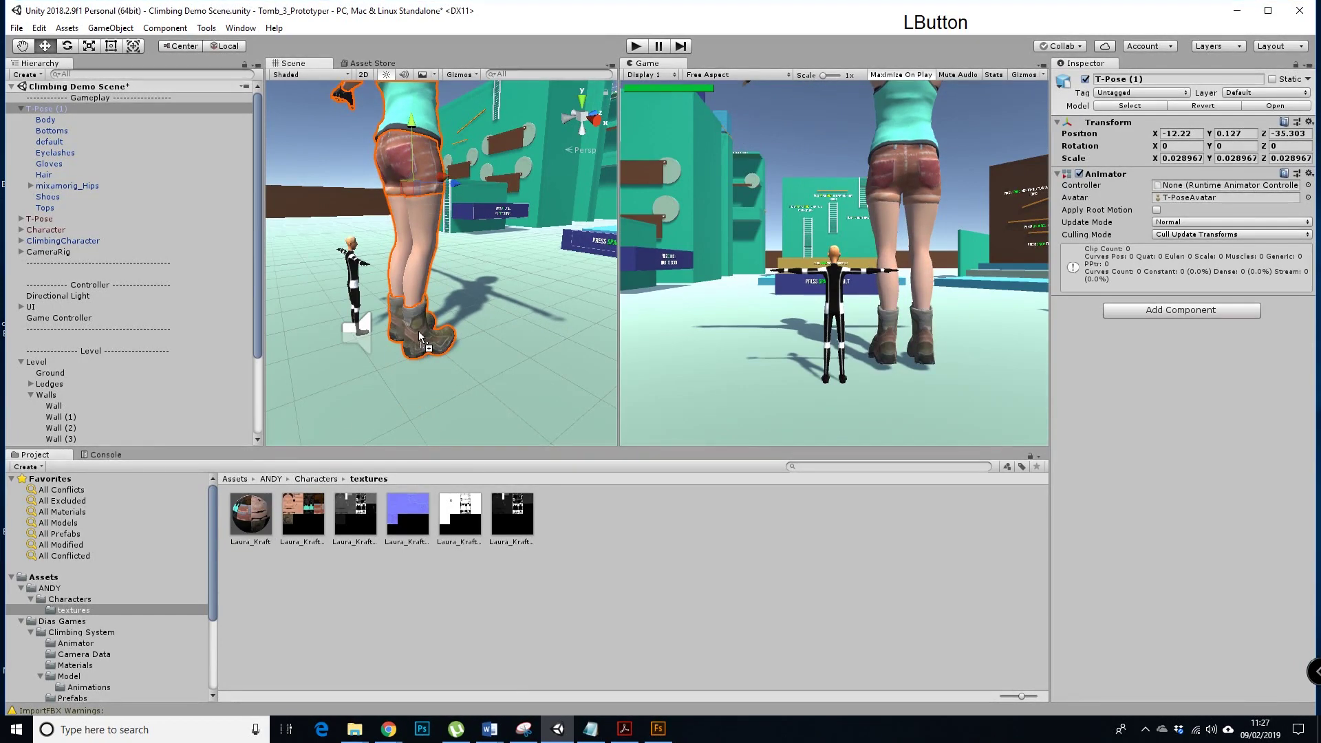
{"action": "left_click_drag", "start_coordinate": [490, 410], "coordinate": [454, 315], "text": "alt"}
{"action": "middle_click_drag", "start_coordinate": [454, 314], "coordinate": [442, 296], "text": "alt"}
{"action": "left_click_drag", "start_coordinate": [442, 296], "coordinate": [437, 306], "text": "alt"}
{"action": "middle_click_drag", "start_coordinate": [437, 307], "coordinate": [433, 317], "text": "alt"}
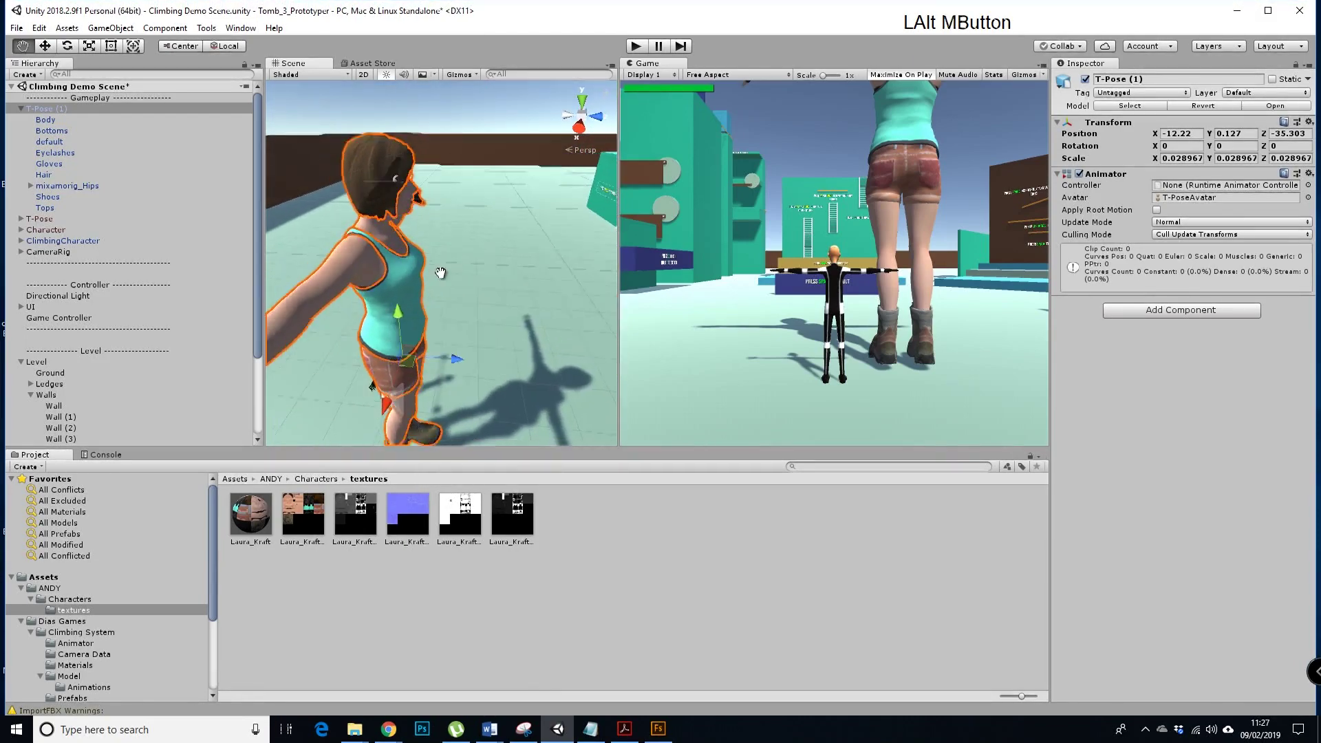
{"action": "left_click_drag", "start_coordinate": [434, 317], "coordinate": [408, 313], "text": "alt"}
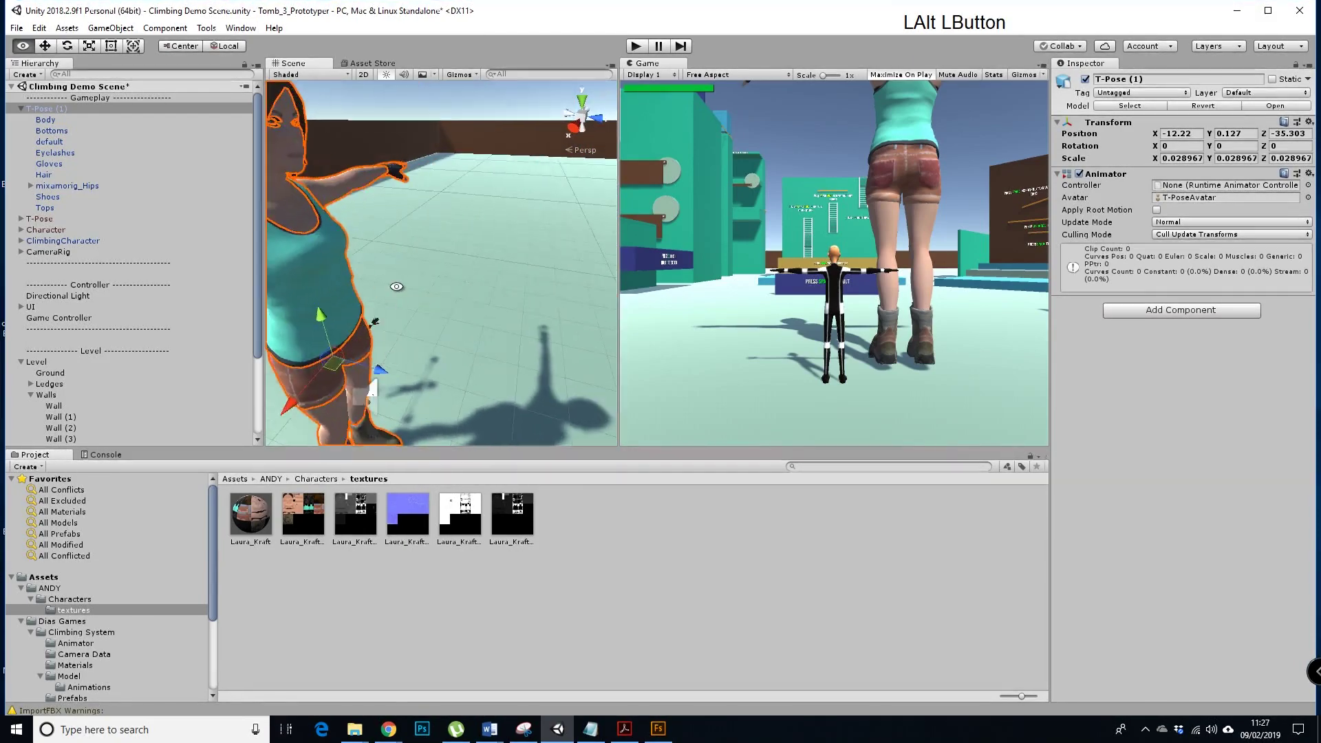
{"action": "middle_click_drag", "start_coordinate": [408, 314], "coordinate": [370, 284], "text": "alt"}
{"action": "left_click_drag", "start_coordinate": [370, 285], "coordinate": [374, 335], "text": "alt"}
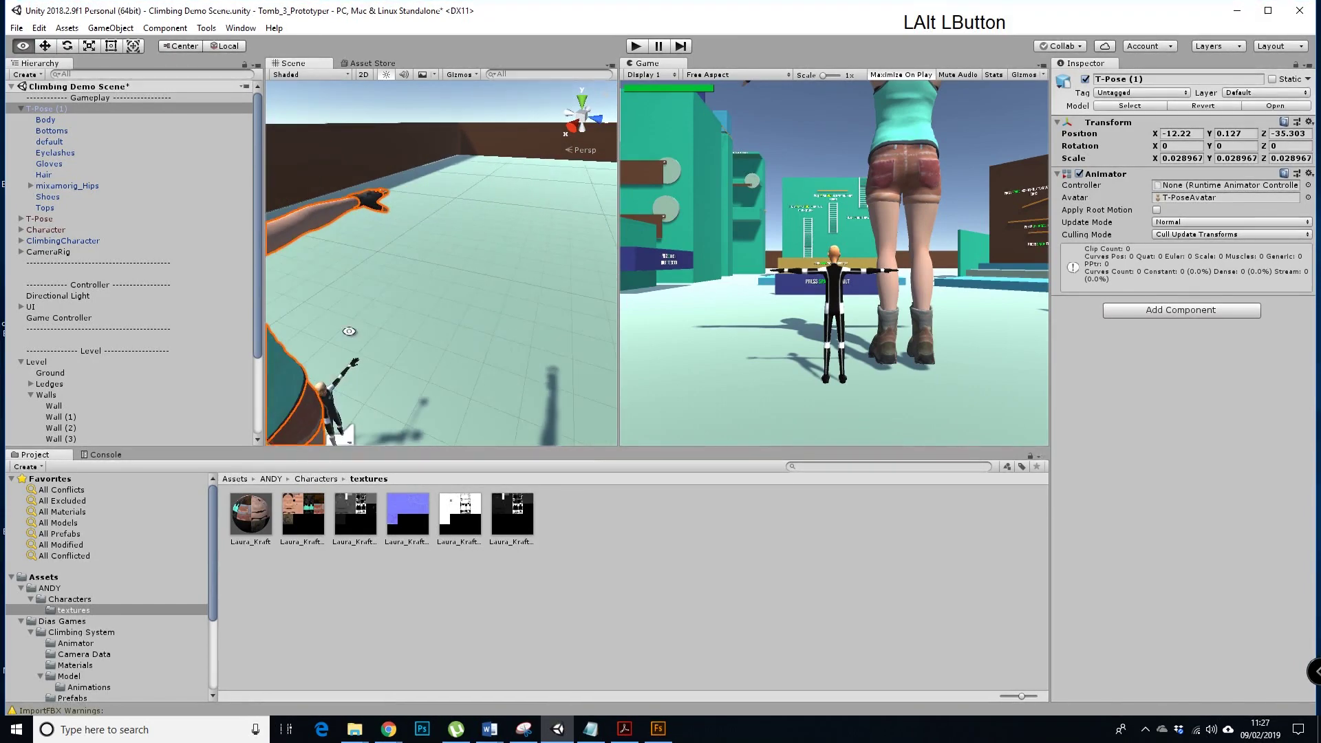
{"action": "middle_click_drag", "start_coordinate": [373, 335], "coordinate": [402, 281], "text": "alt"}
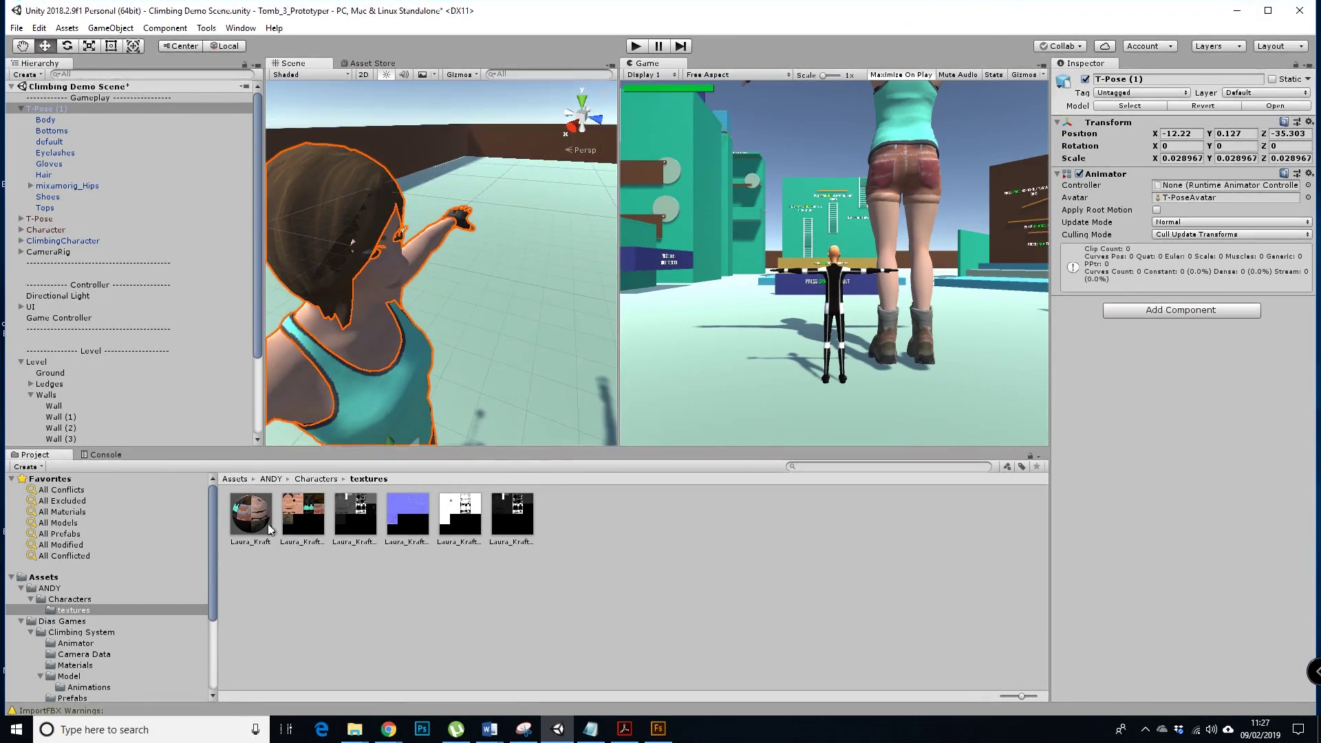
{"action": "left_click_drag", "start_coordinate": [267, 523], "coordinate": [399, 320]}
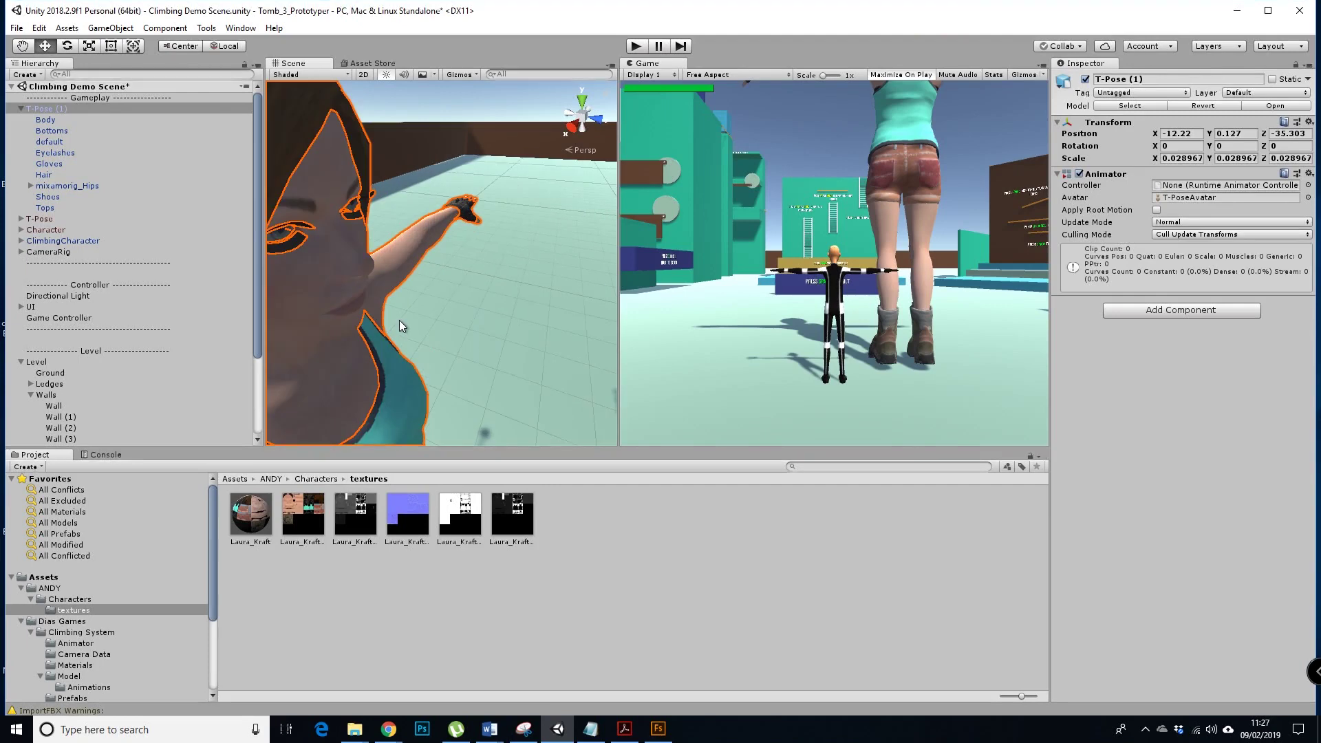
Step: Zoom out around the textured T-Pose (1) character, then select the Laura_Kraft material
{"action": "left_click", "coordinate": [413, 103]}
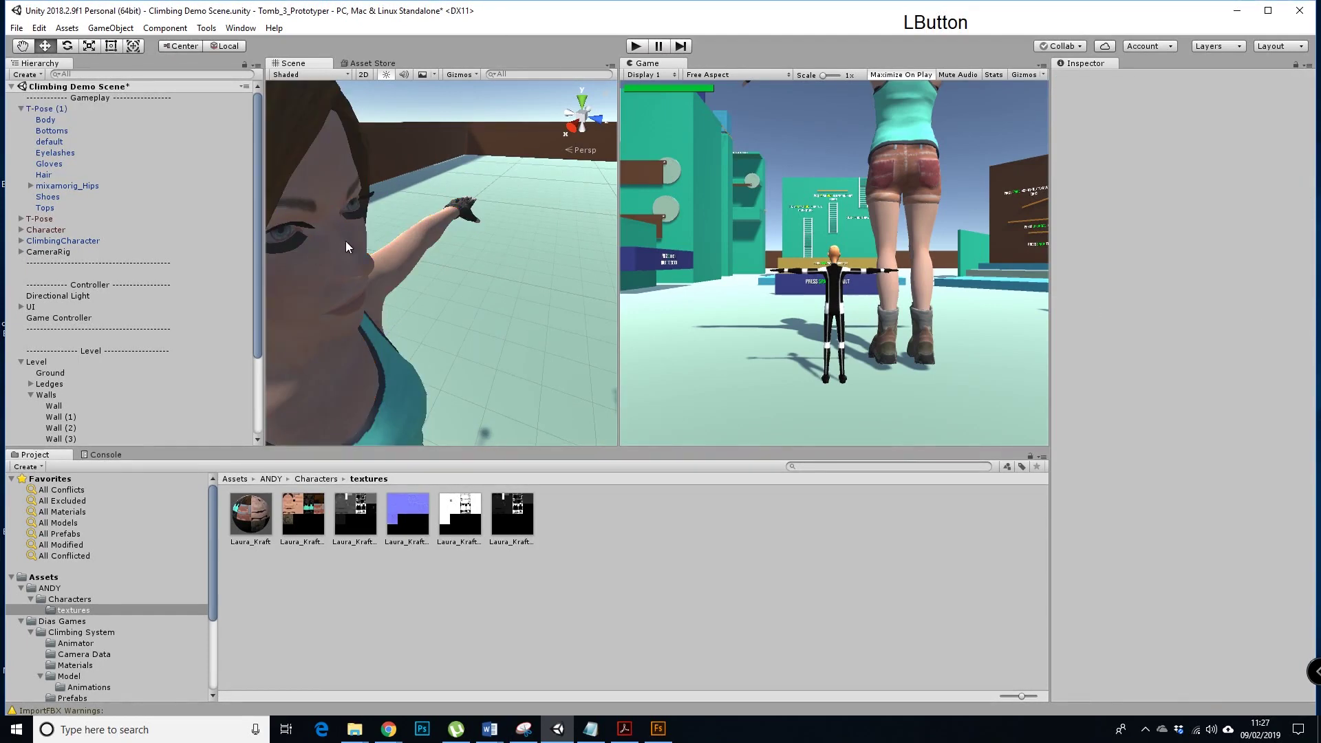
{"action": "scroll", "coordinate": [340, 268], "scroll_direction": "down", "scroll_amount": 3}
{"action": "left_click_drag", "start_coordinate": [339, 275], "coordinate": [383, 257], "text": "alt"}
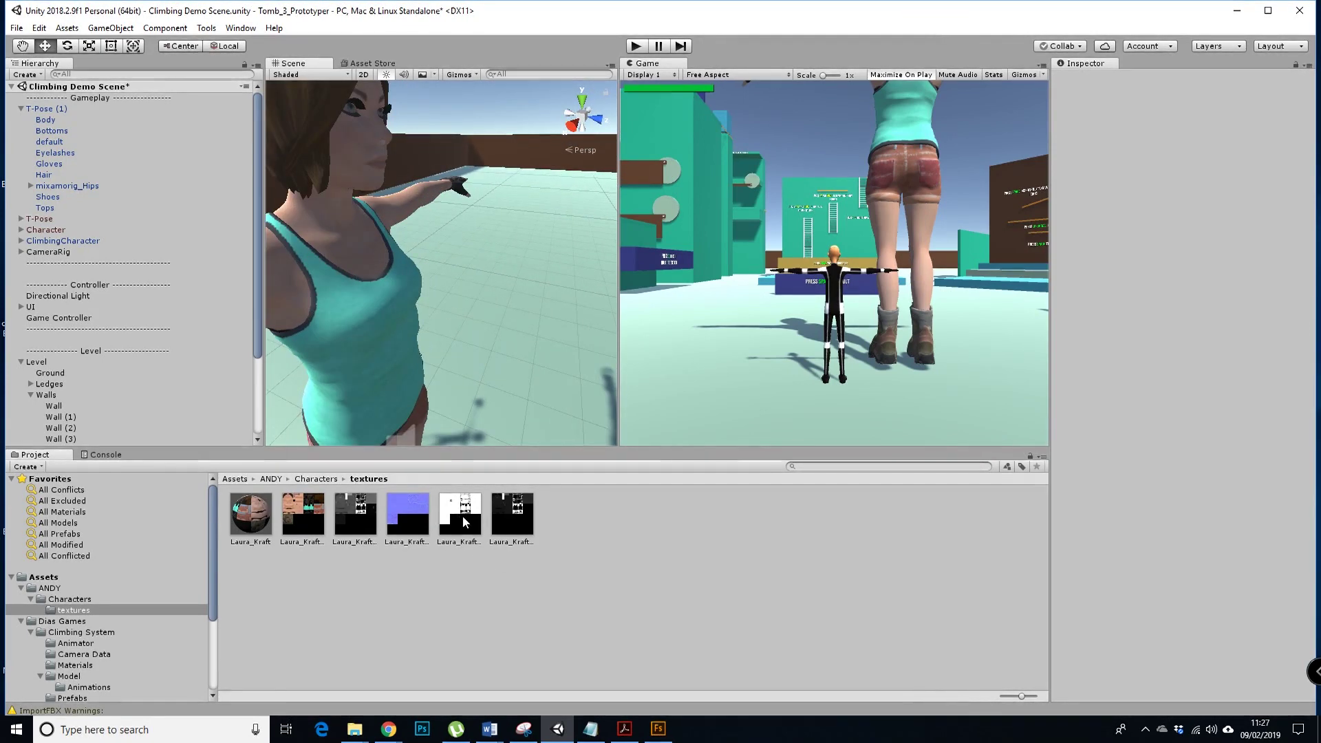
{"action": "middle_click_drag", "start_coordinate": [427, 263], "coordinate": [420, 370], "text": "alt"}
{"action": "left_click_drag", "start_coordinate": [420, 370], "coordinate": [474, 364], "text": "alt"}
{"action": "middle_click_drag", "start_coordinate": [475, 364], "coordinate": [482, 366], "text": "alt"}
{"action": "left_click_drag", "start_coordinate": [481, 366], "coordinate": [489, 368], "text": "alt"}
{"action": "middle_click_drag", "start_coordinate": [489, 369], "coordinate": [494, 365], "text": "alt"}
{"action": "left_click_drag", "start_coordinate": [494, 364], "coordinate": [499, 361], "text": "alt"}
{"action": "middle_click_drag", "start_coordinate": [499, 361], "coordinate": [505, 357], "text": "alt"}
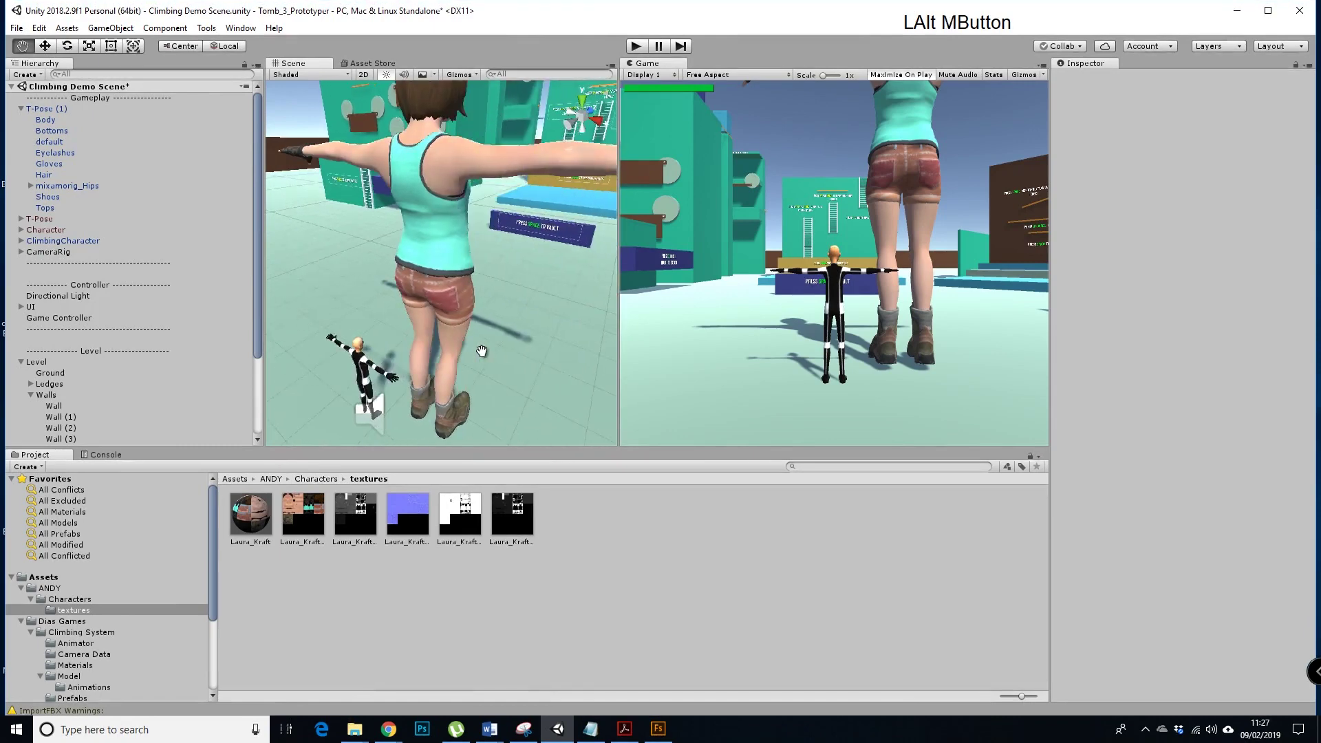
{"action": "left_click_drag", "start_coordinate": [504, 358], "coordinate": [485, 352], "text": "alt"}
{"action": "left_click", "coordinate": [265, 532]}
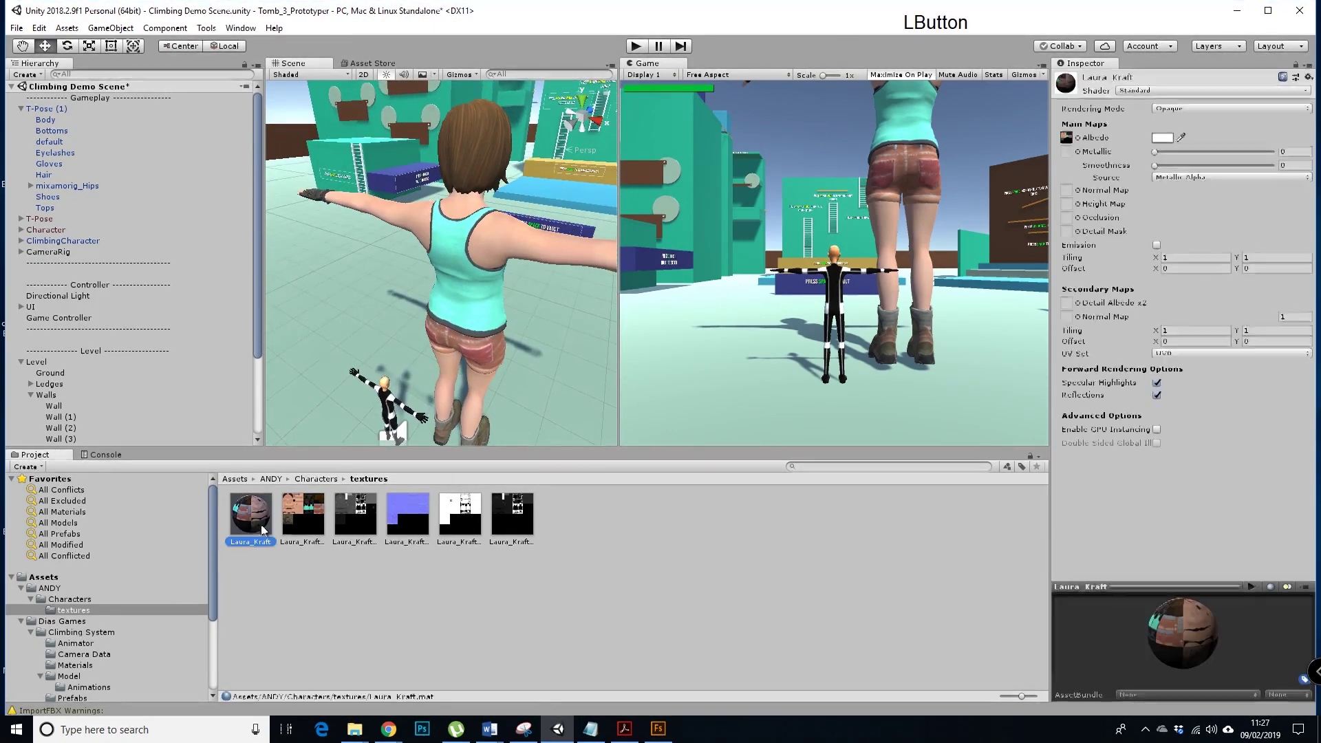